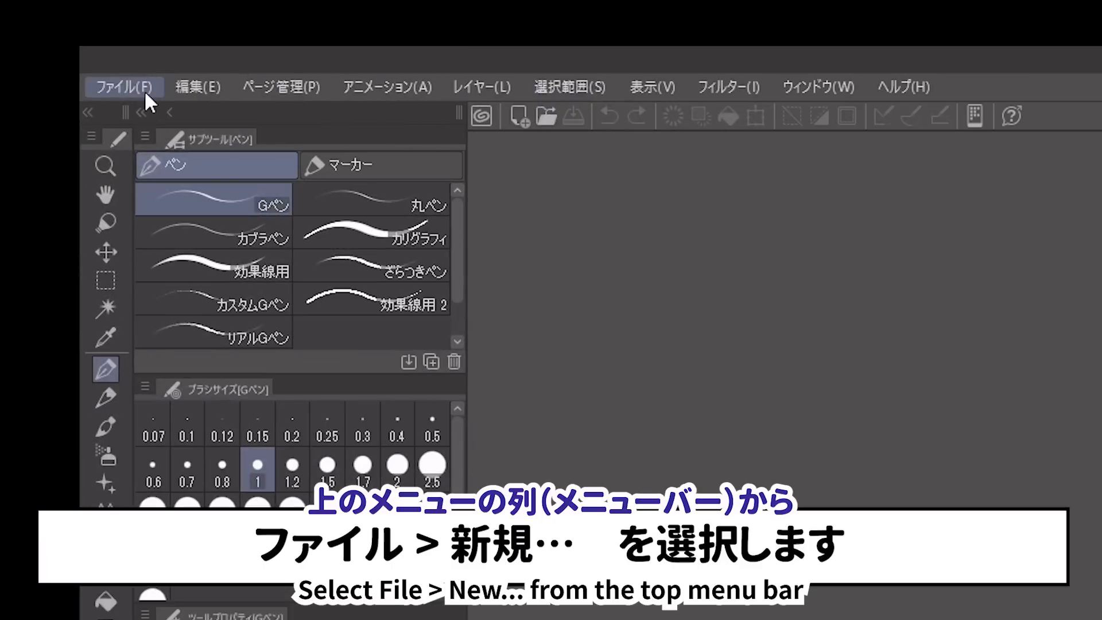
Step: Start a new file and look through the available project uses, keeping Illustration (イラスト)
{"action": "left_click", "coordinate": [144, 91]}
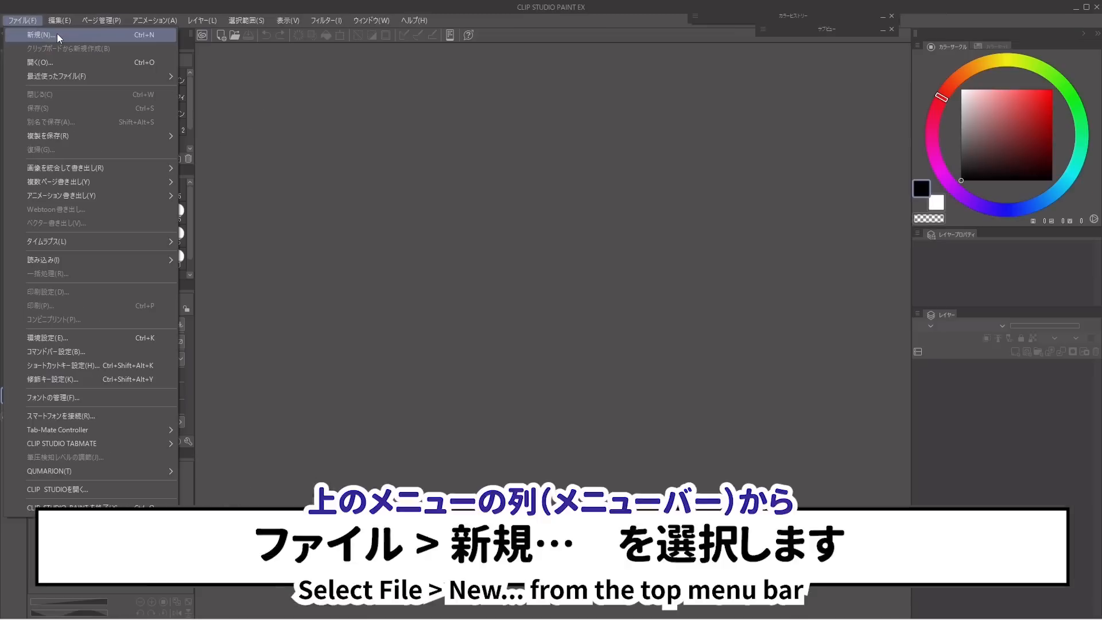
{"action": "left_click", "coordinate": [554, 181]}
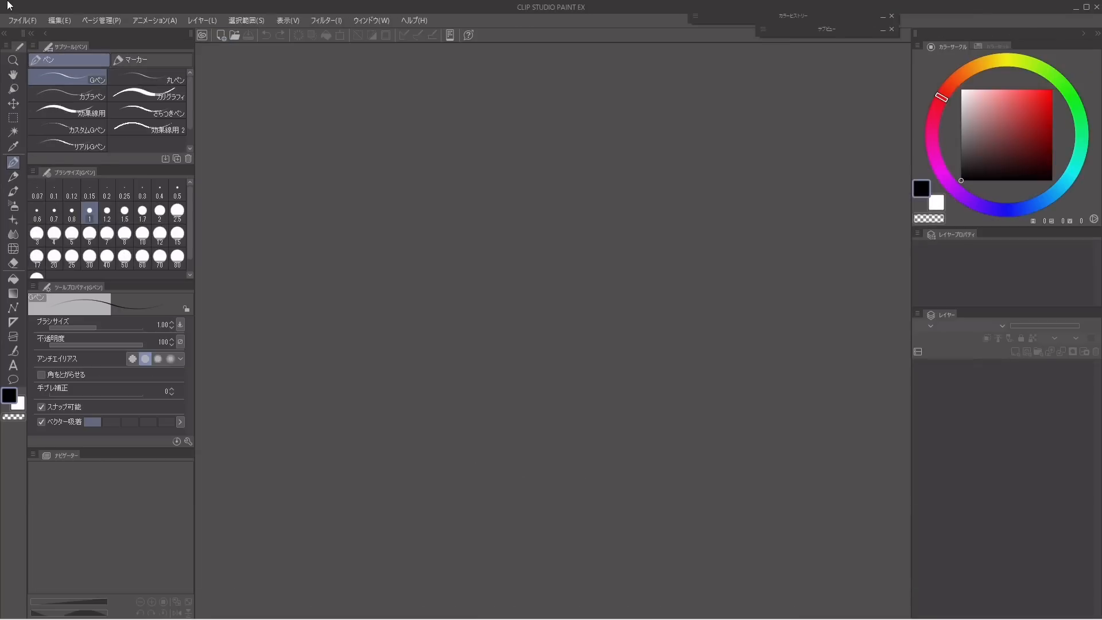
{"action": "left_click", "coordinate": [12, 22]}
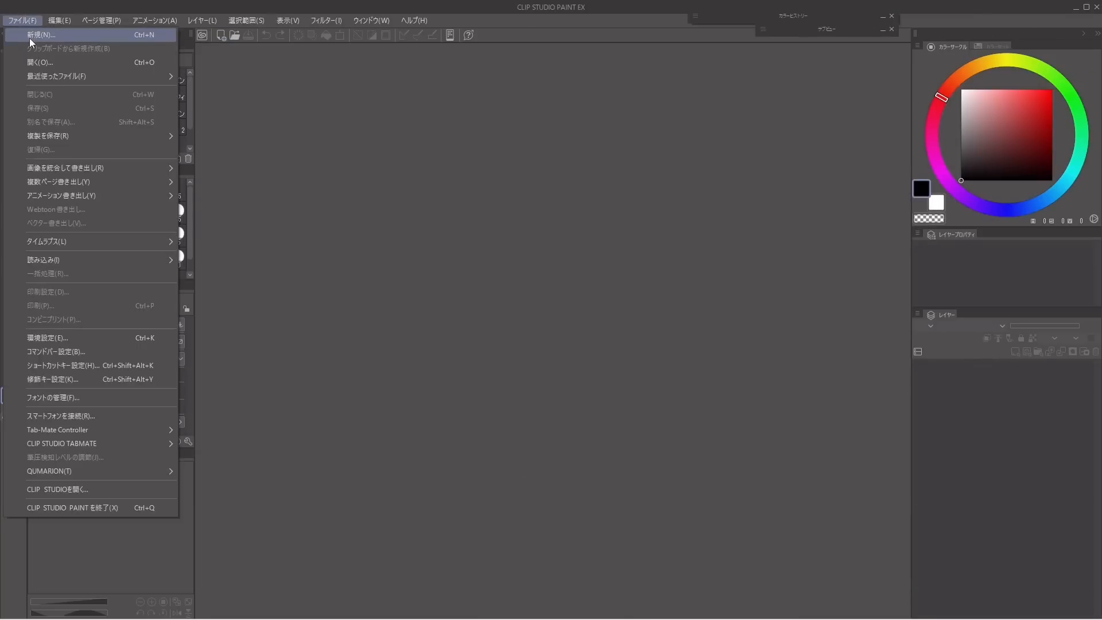
{"action": "left_click", "coordinate": [29, 38]}
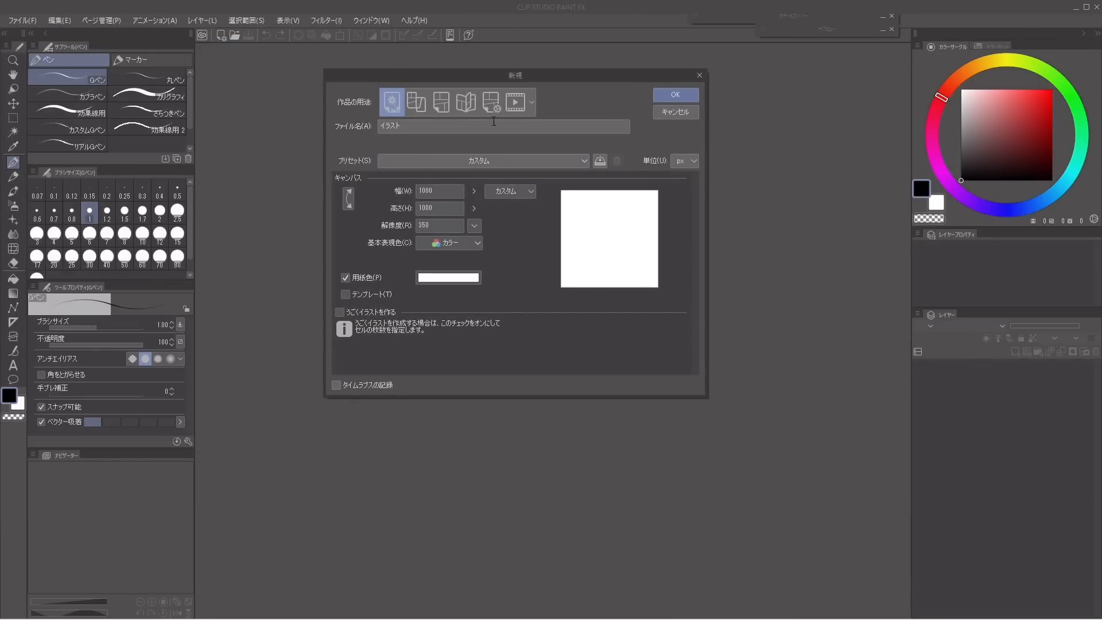
{"action": "left_click", "coordinate": [532, 103]}
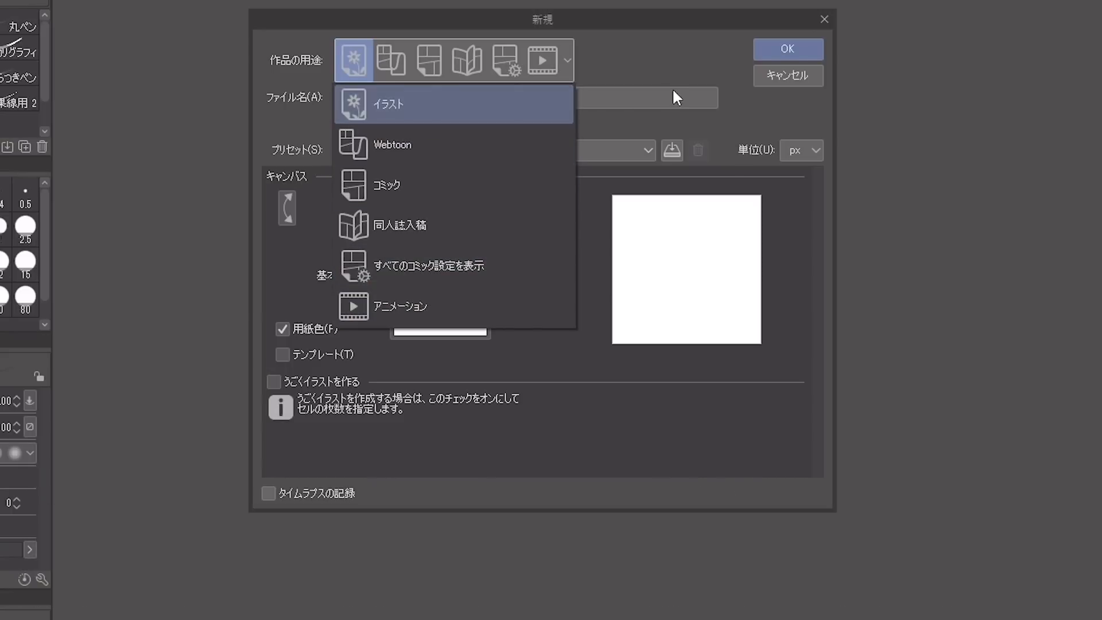
{"action": "left_click", "coordinate": [674, 54]}
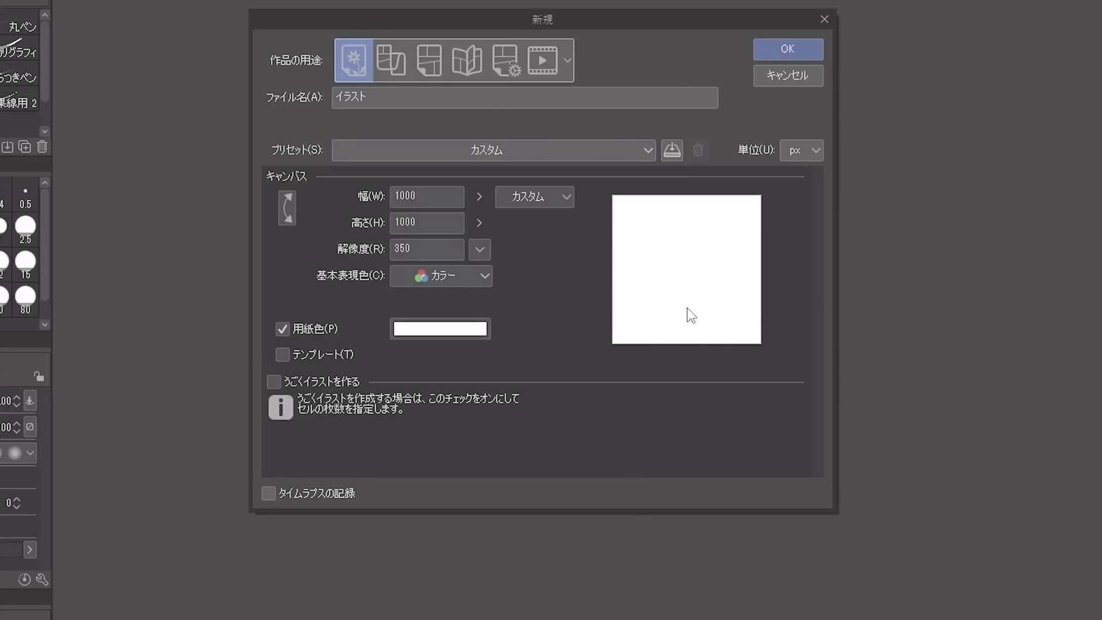
Step: Try the SVGA, WSXGA+ and FHD canvas presets, and settle on the square 1000 x 1000 px preset
{"action": "left_click", "coordinate": [633, 147]}
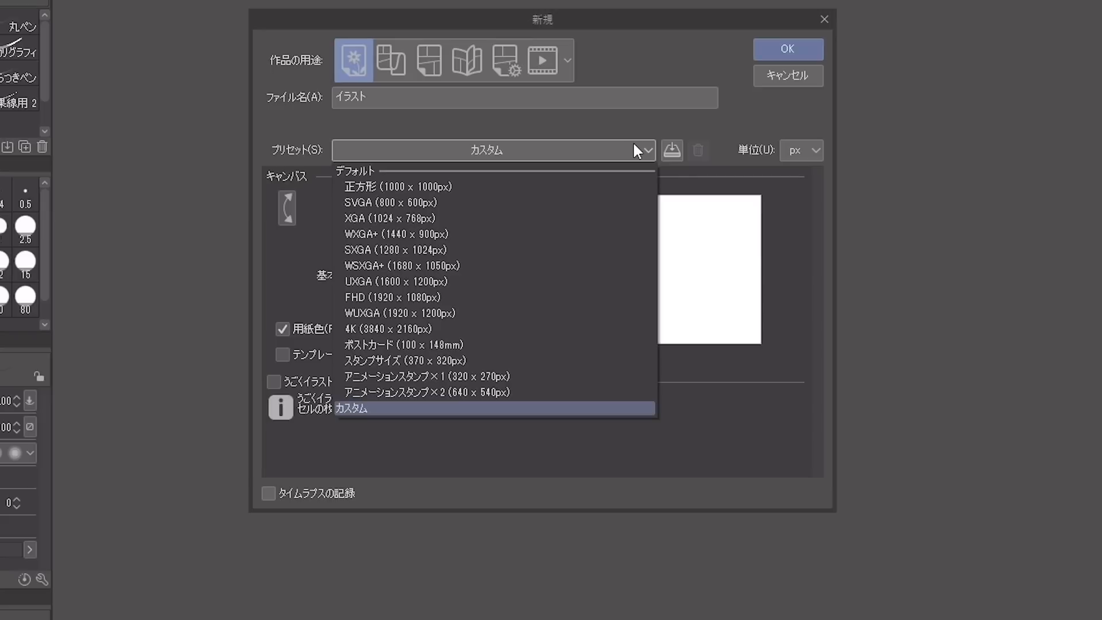
{"action": "left_click", "coordinate": [511, 201]}
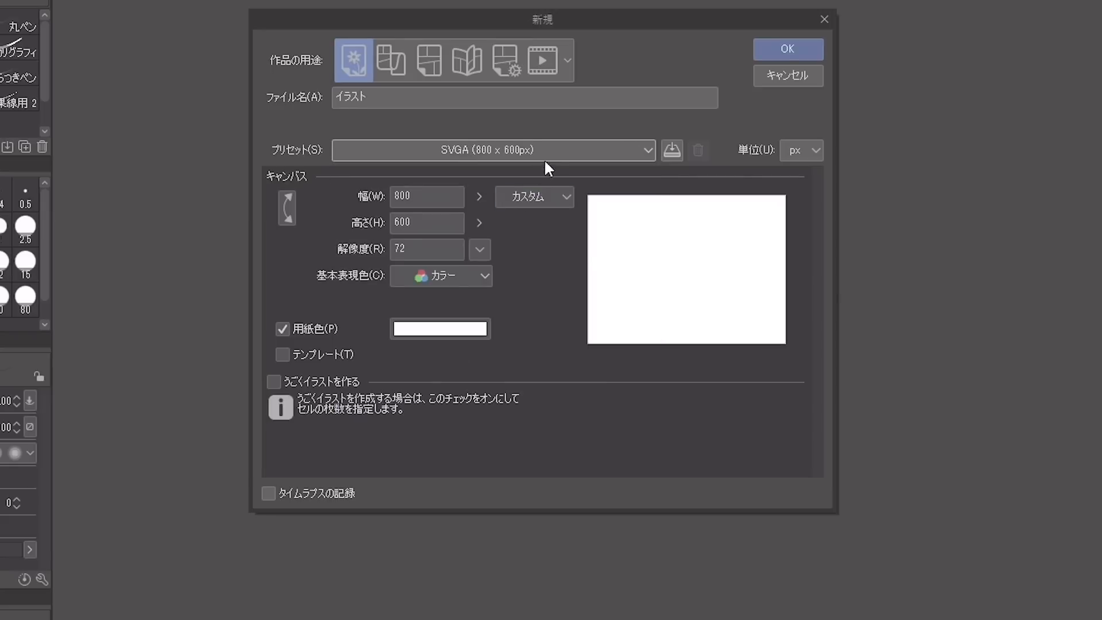
{"action": "left_click", "coordinate": [544, 156]}
{"action": "left_click", "coordinate": [533, 266]}
{"action": "left_click", "coordinate": [545, 155]}
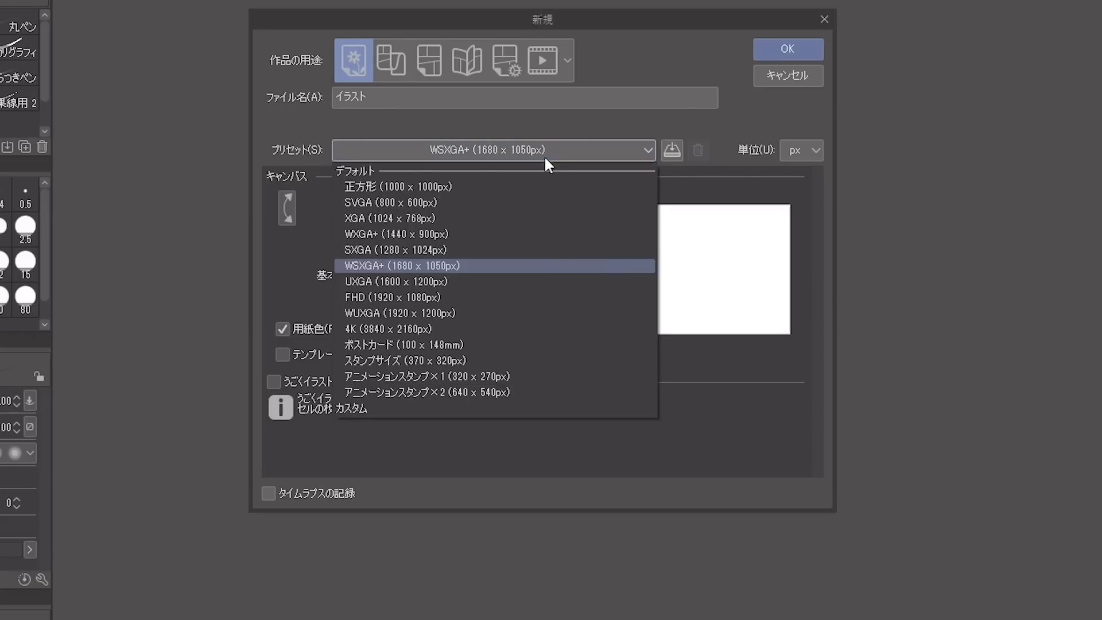
{"action": "left_click", "coordinate": [532, 297]}
{"action": "left_click", "coordinate": [535, 159]}
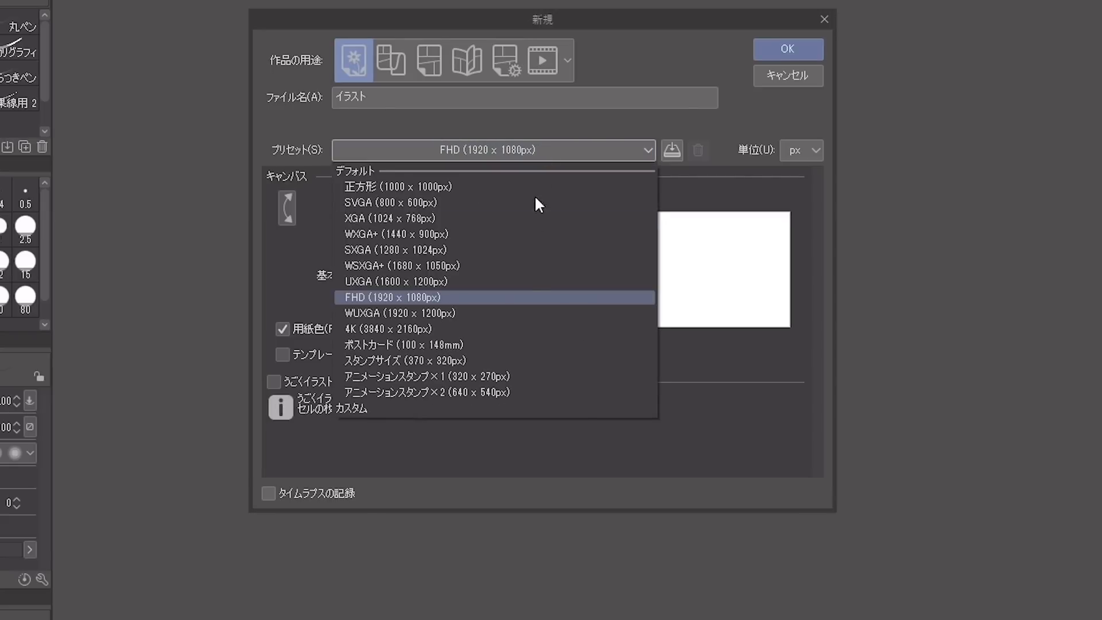
{"action": "left_click", "coordinate": [512, 364]}
{"action": "left_click", "coordinate": [379, 153]}
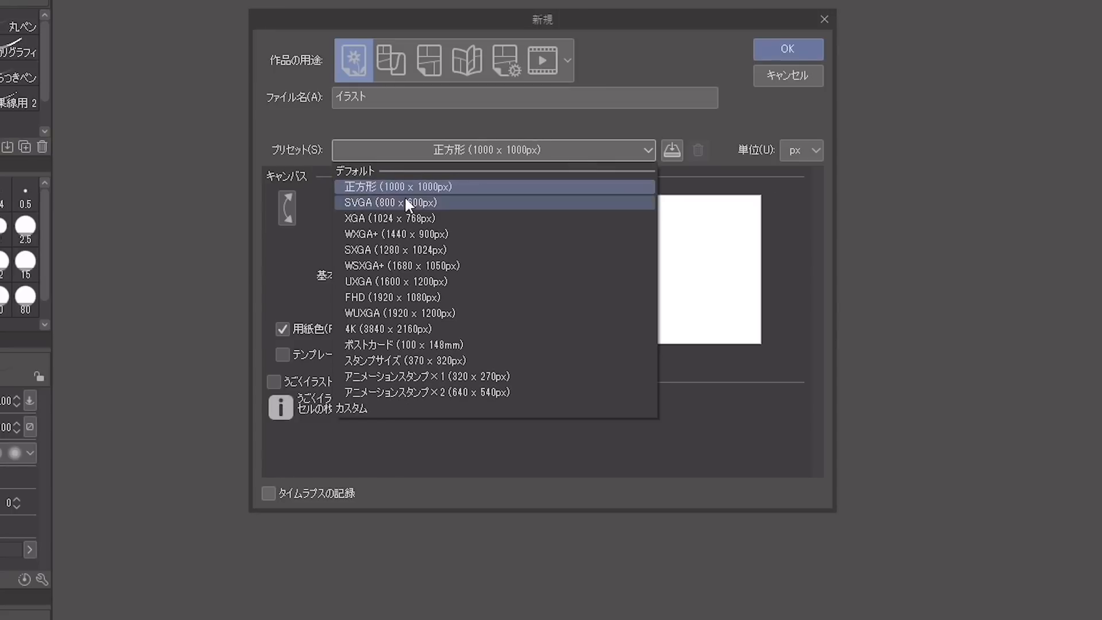
{"action": "left_click", "coordinate": [696, 119]}
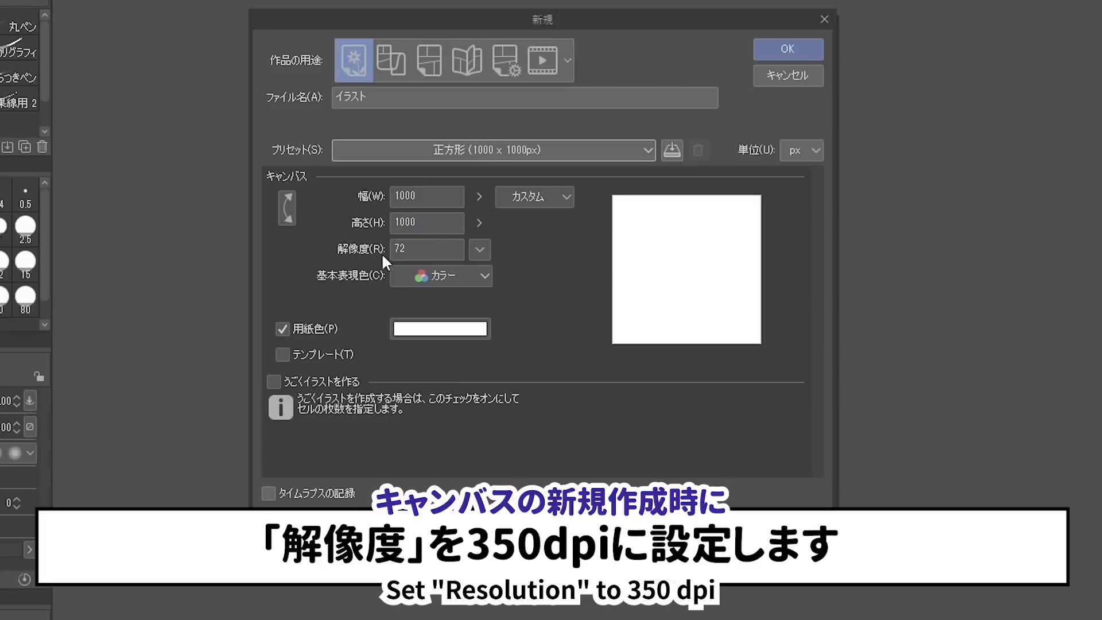
Step: Set the resolution to 350 dpi and create the canvas
{"action": "left_click", "coordinate": [479, 250]}
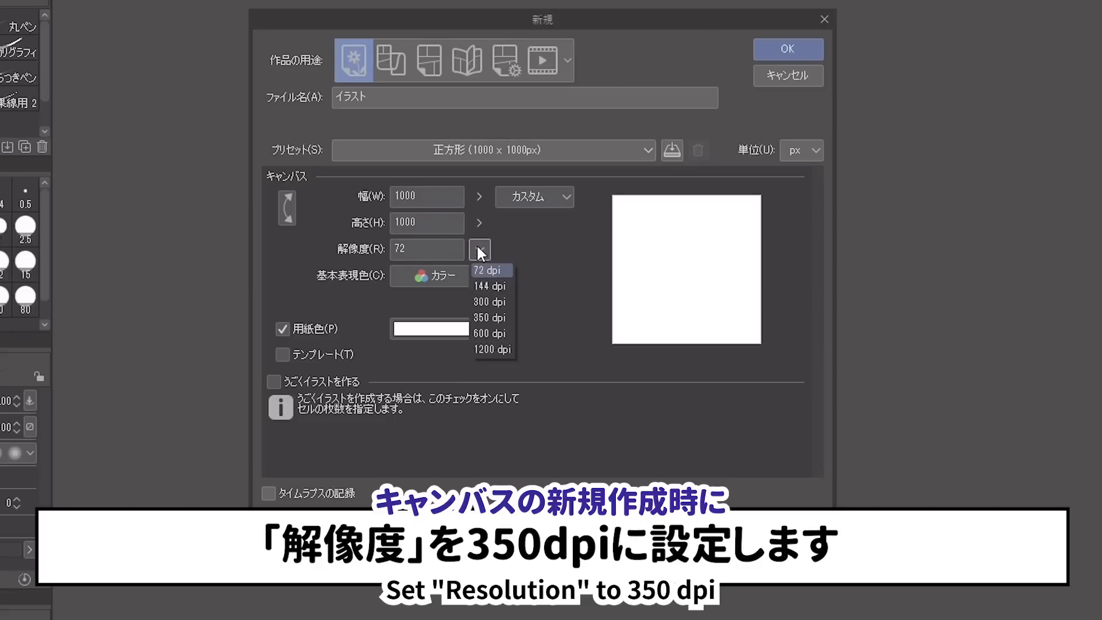
{"action": "left_click", "coordinate": [505, 318]}
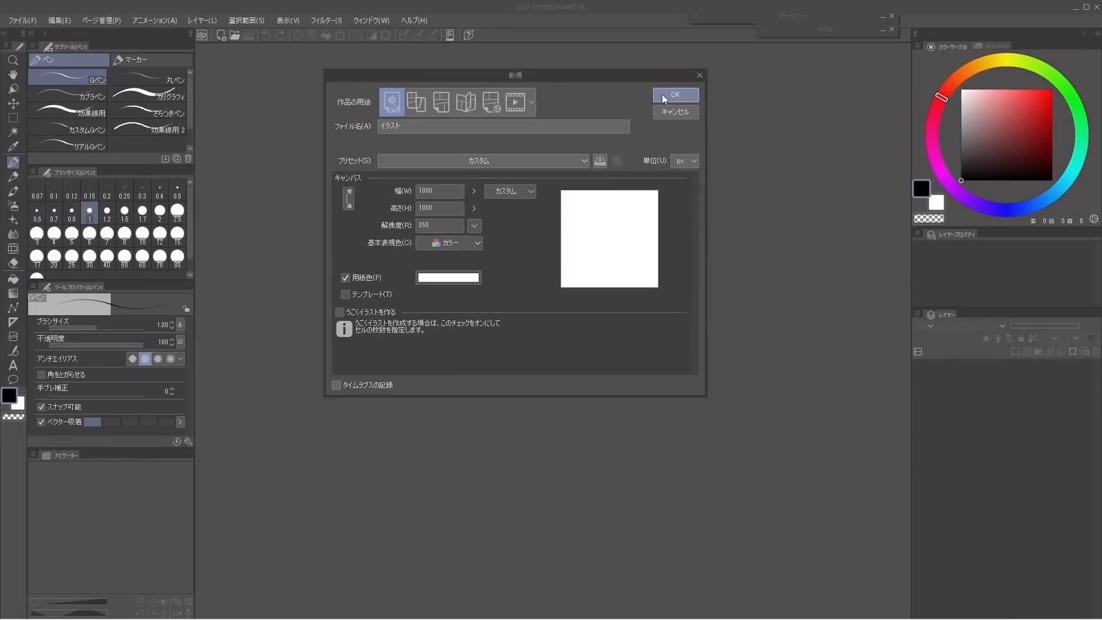
{"action": "left_click", "coordinate": [769, 51]}
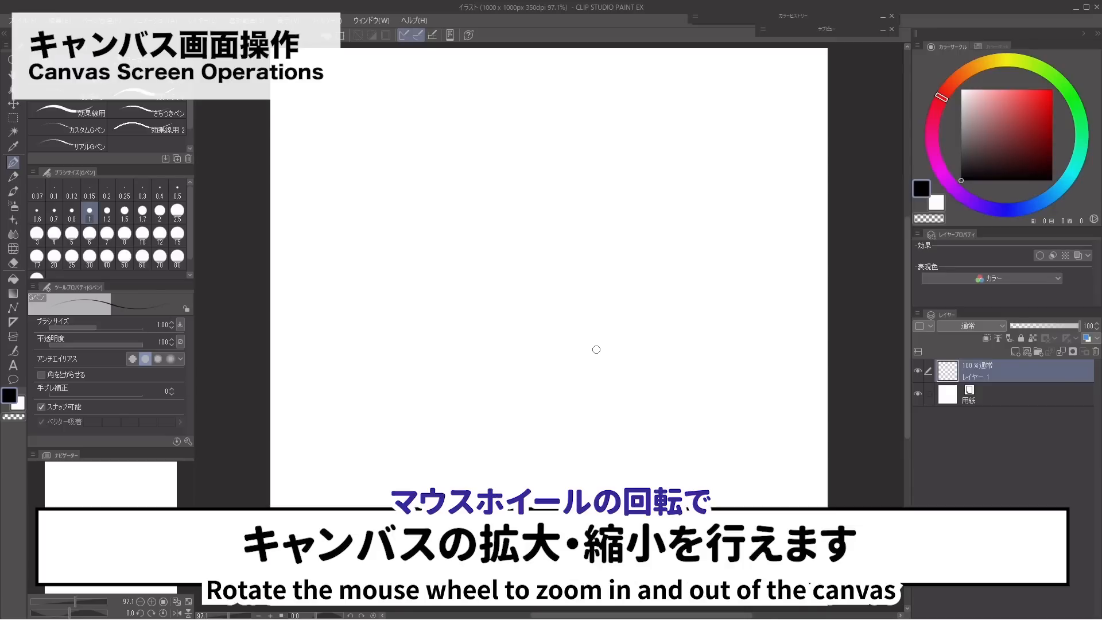
Step: Zoom the canvas out to about 45% and back in to about 97%, varying the magnification several times
{"action": "scroll", "coordinate": [594, 283], "scroll_direction": "down", "scroll_amount": 3}
{"action": "scroll", "coordinate": [594, 282], "scroll_direction": "down", "scroll_amount": 1}
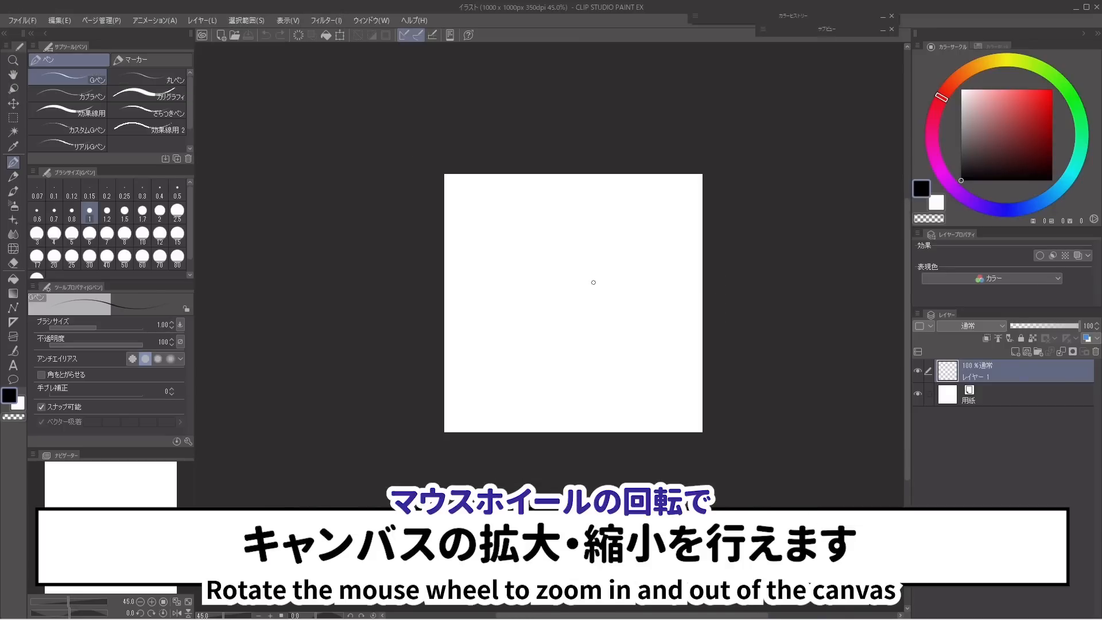
{"action": "scroll", "coordinate": [593, 283], "scroll_direction": "up", "scroll_amount": 4}
{"action": "scroll", "coordinate": [594, 283], "scroll_direction": "down", "scroll_amount": 4}
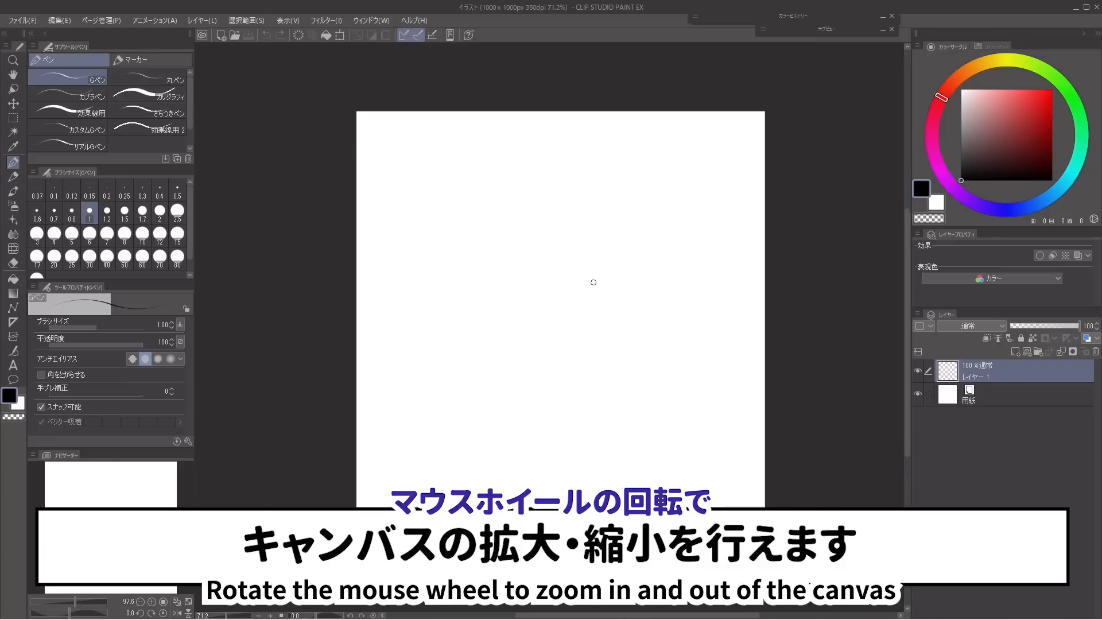
{"action": "scroll", "coordinate": [593, 283], "scroll_direction": "up", "scroll_amount": 3}
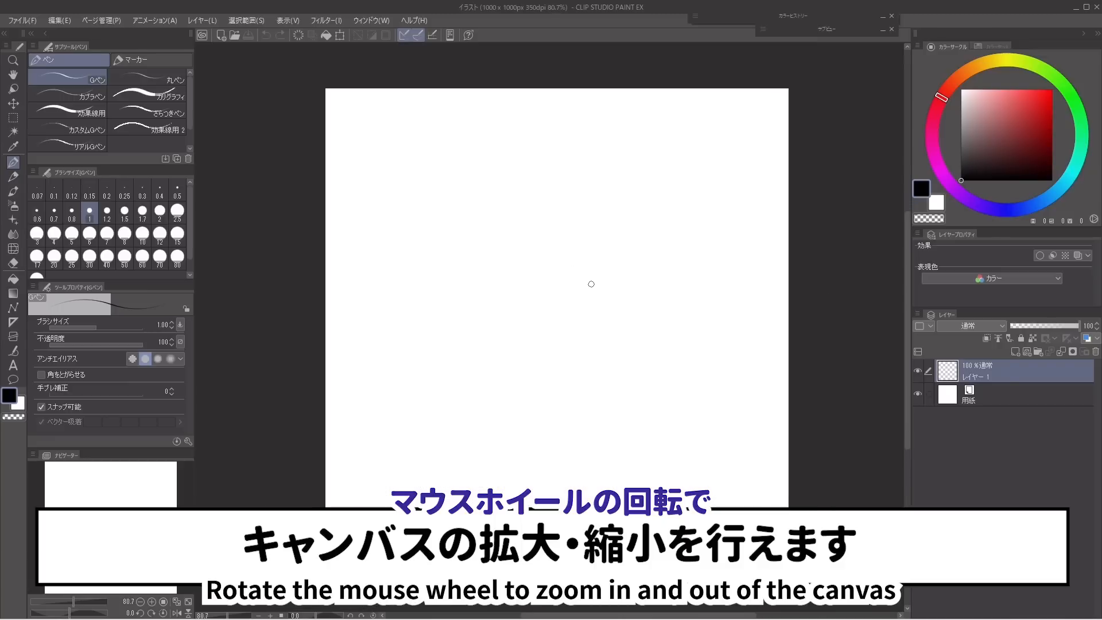
{"action": "scroll", "coordinate": [592, 283], "scroll_direction": "up", "scroll_amount": 2}
Step: Temporarily switch to the Hand tool and move the canvas around in the view
{"action": "key", "text": "space"}
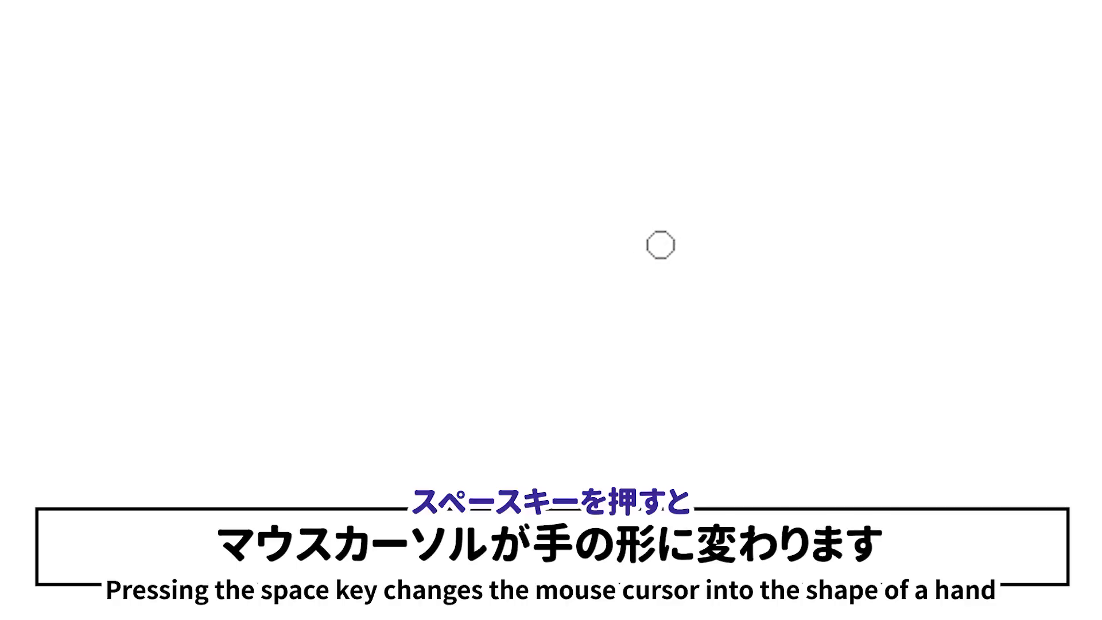
{"action": "key", "text": "space"}
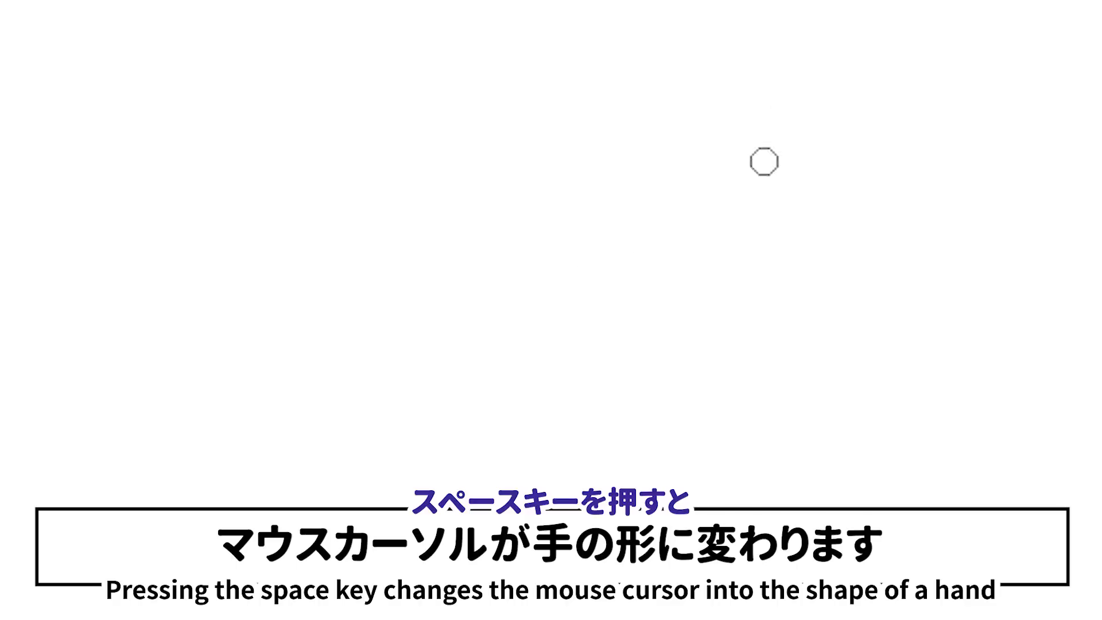
{"action": "key", "text": "space"}
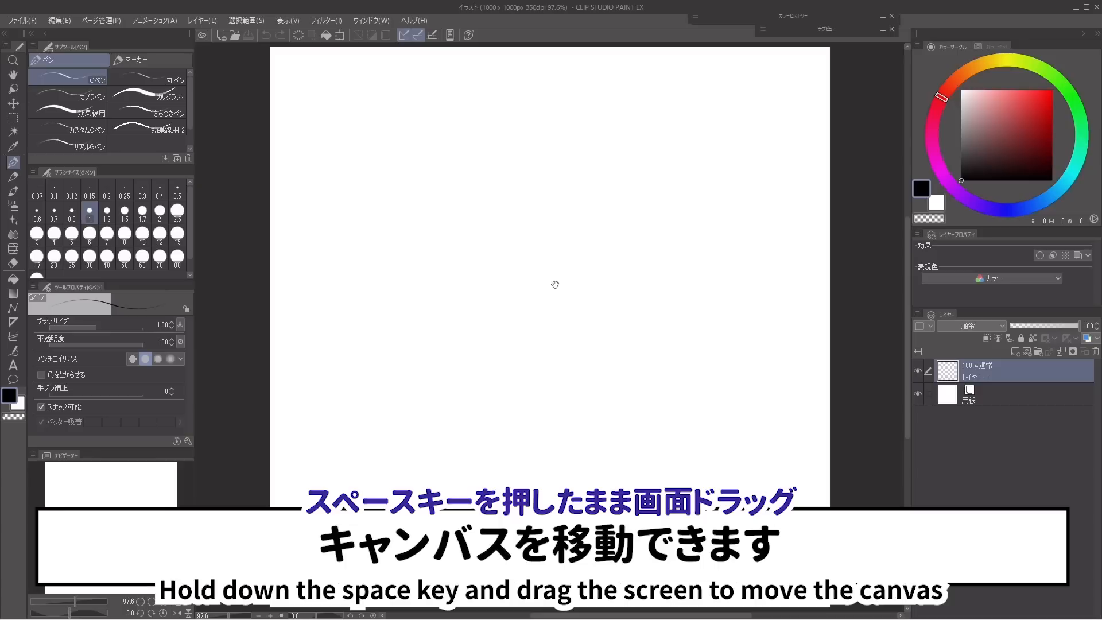
{"action": "key", "text": "space"}
{"action": "left_click_drag", "start_coordinate": [480, 222], "coordinate": [475, 260]}
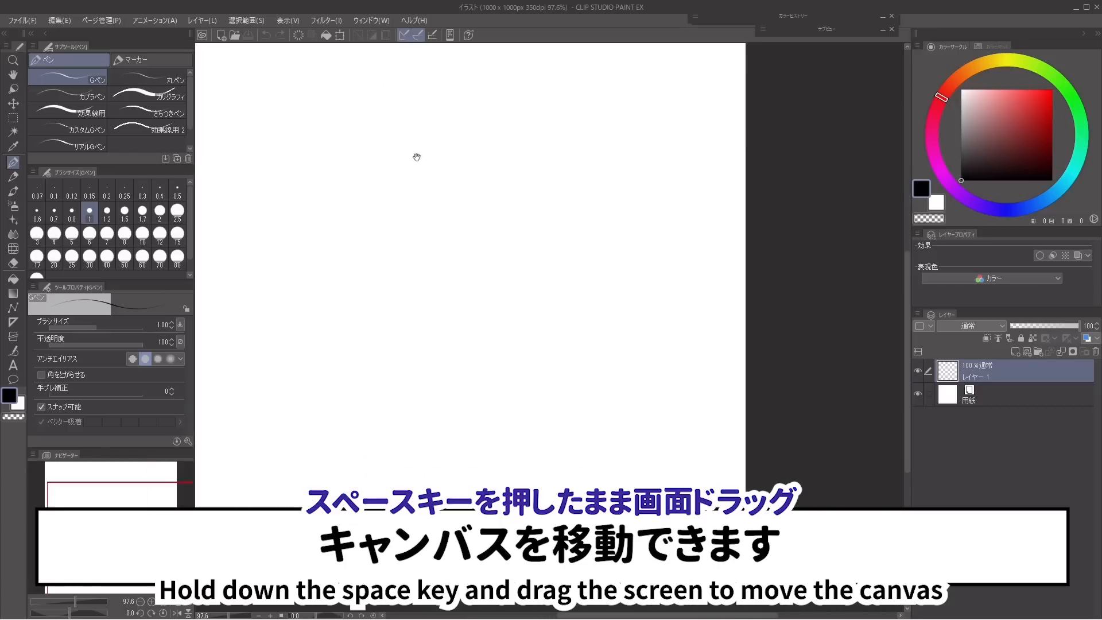
{"action": "left_click_drag", "start_coordinate": [587, 324], "coordinate": [582, 278]}
Step: Zoom repeatedly out of and into the canvas, finish at about 86%, and shift the view slightly
{"action": "scroll", "coordinate": [582, 278], "scroll_direction": "down", "scroll_amount": 4}
{"action": "scroll", "coordinate": [582, 277], "scroll_direction": "up", "scroll_amount": 4}
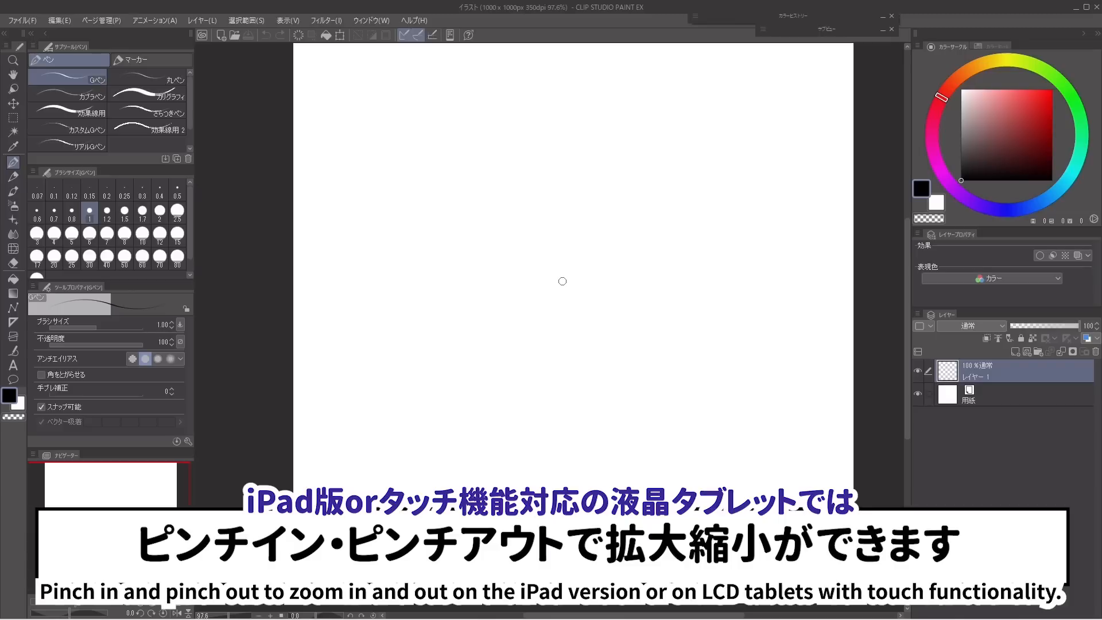
{"action": "scroll", "coordinate": [563, 281], "scroll_direction": "down", "scroll_amount": 4}
{"action": "scroll", "coordinate": [561, 283], "scroll_direction": "up", "scroll_amount": 5}
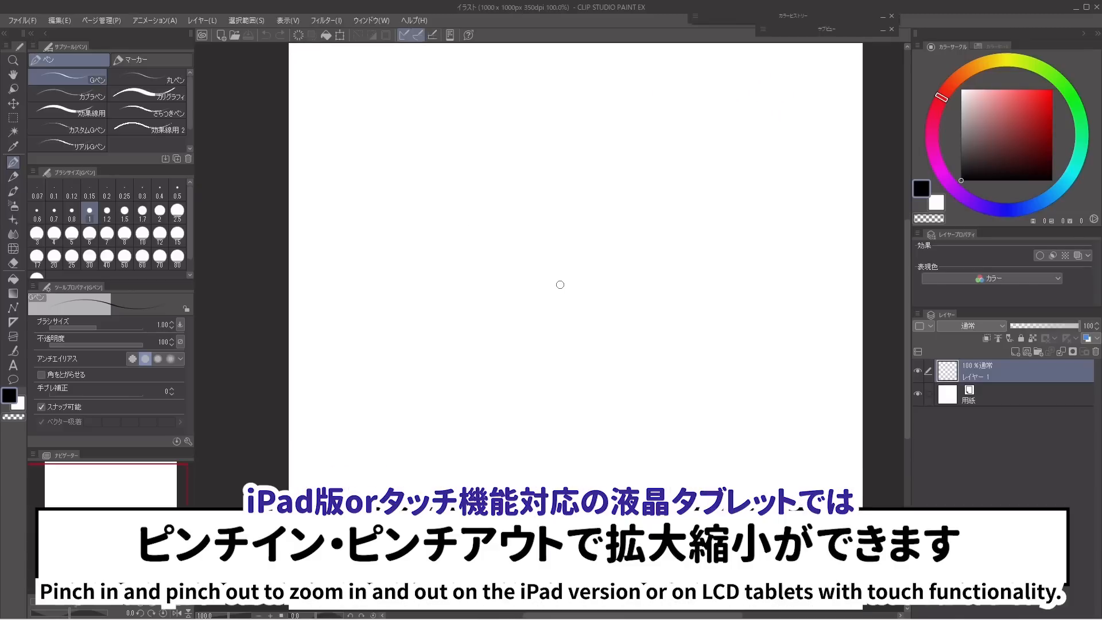
{"action": "scroll", "coordinate": [560, 285], "scroll_direction": "down", "scroll_amount": 4}
{"action": "scroll", "coordinate": [560, 285], "scroll_direction": "up", "scroll_amount": 4}
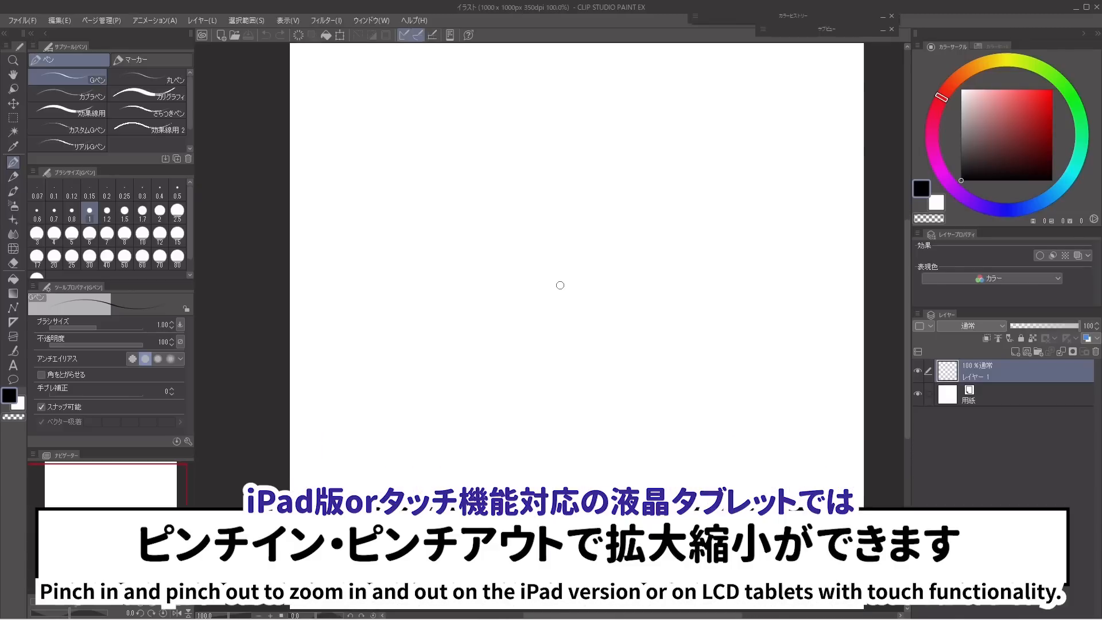
{"action": "scroll", "coordinate": [560, 284], "scroll_direction": "down", "scroll_amount": 4}
{"action": "scroll", "coordinate": [560, 285], "scroll_direction": "up", "scroll_amount": 4}
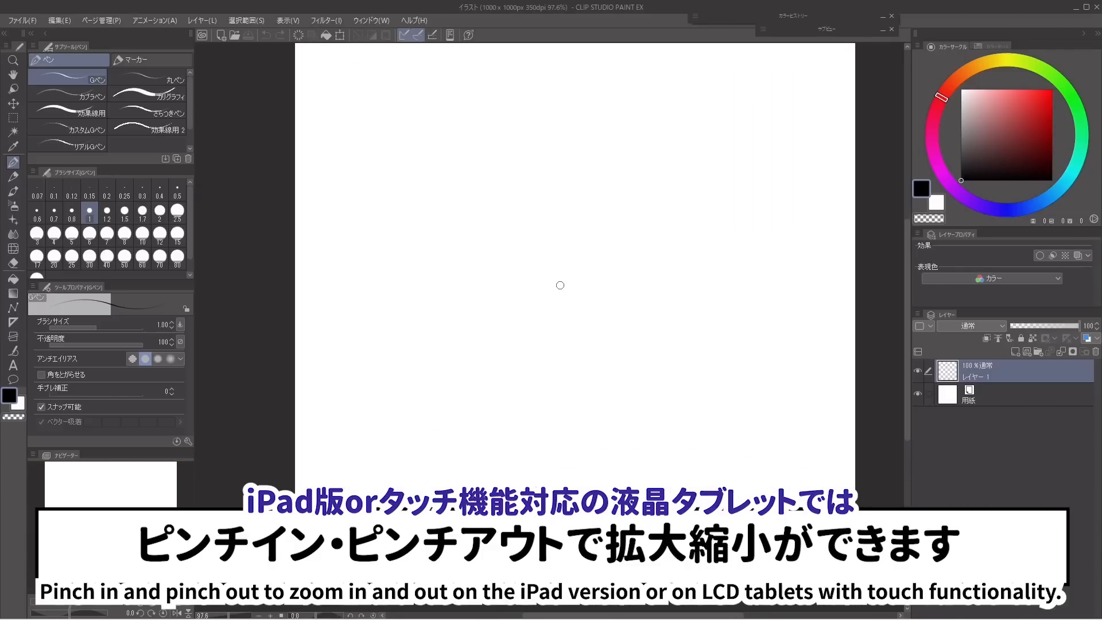
{"action": "scroll", "coordinate": [560, 286], "scroll_direction": "down", "scroll_amount": 2}
{"action": "scroll", "coordinate": [560, 286], "scroll_direction": "up", "scroll_amount": 1}
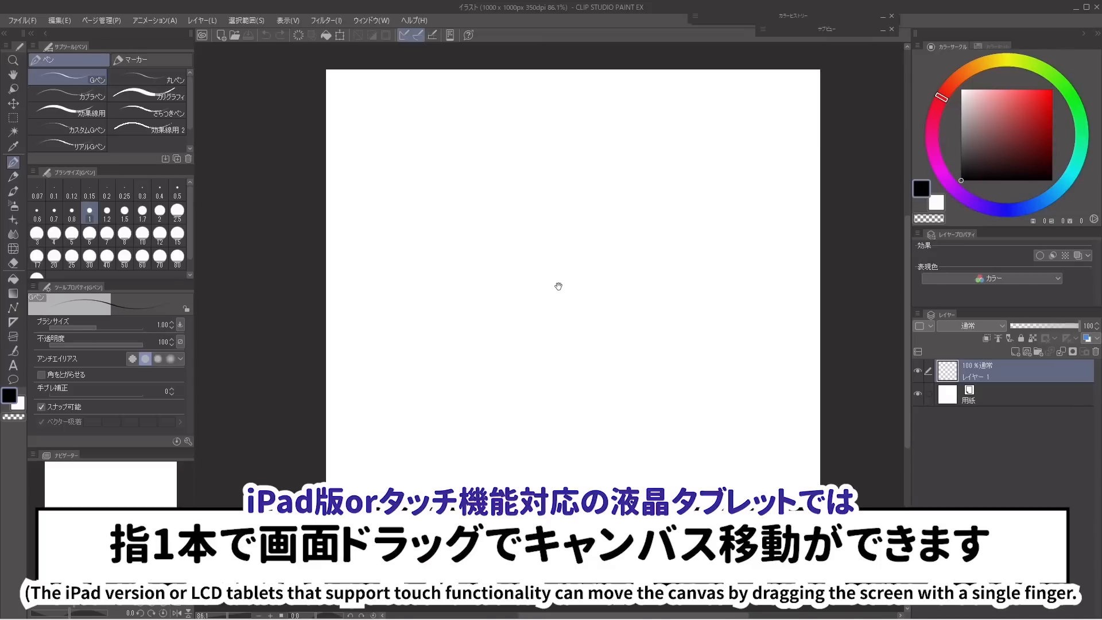
{"action": "mouse_move", "coordinate": [559, 286]}
{"action": "left_mouse_down"}
{"action": "mouse_move", "coordinate": [584, 312]}
{"action": "mouse_move", "coordinate": [470, 312]}
{"action": "mouse_move", "coordinate": [528, 325]}
{"action": "mouse_move", "coordinate": [324, 279]}
{"action": "mouse_move", "coordinate": [507, 254]}
{"action": "mouse_move", "coordinate": [802, 381]}
{"action": "mouse_move", "coordinate": [637, 184]}
{"action": "mouse_move", "coordinate": [400, 281]}
{"action": "mouse_move", "coordinate": [602, 303]}
{"action": "mouse_move", "coordinate": [529, 319]}
{"action": "mouse_move", "coordinate": [460, 285]}
{"action": "mouse_move", "coordinate": [548, 277]}
{"action": "left_mouse_up"}
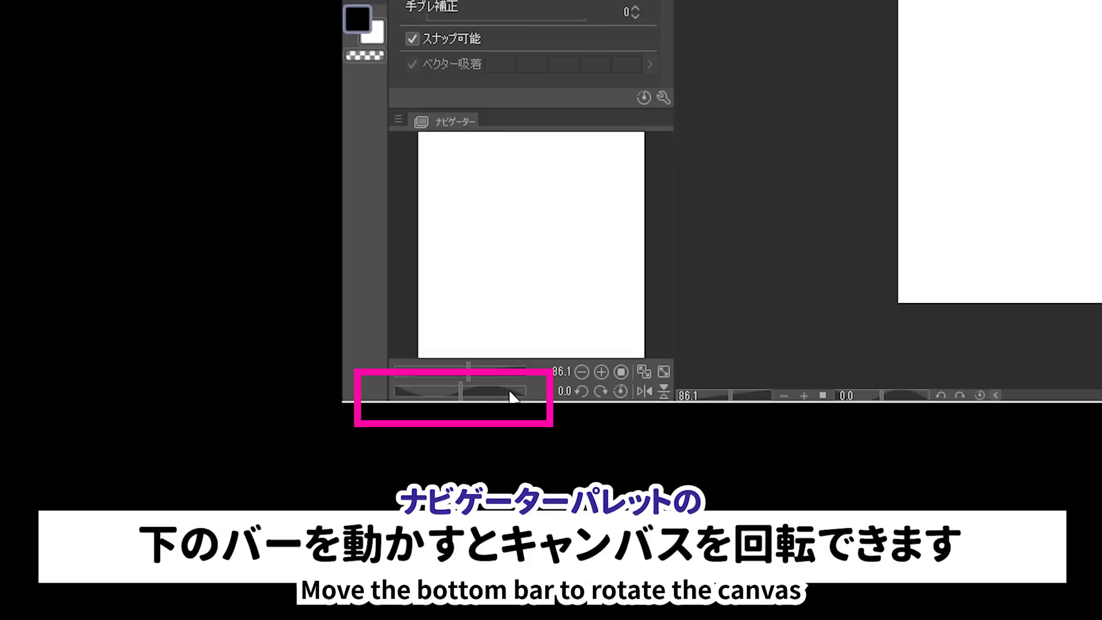
Step: Rotate the canvas view to about 103 degrees and back to about -7 degrees, and reduce the zoom to about 40%
{"action": "left_click_drag", "start_coordinate": [460, 395], "coordinate": [497, 395]}
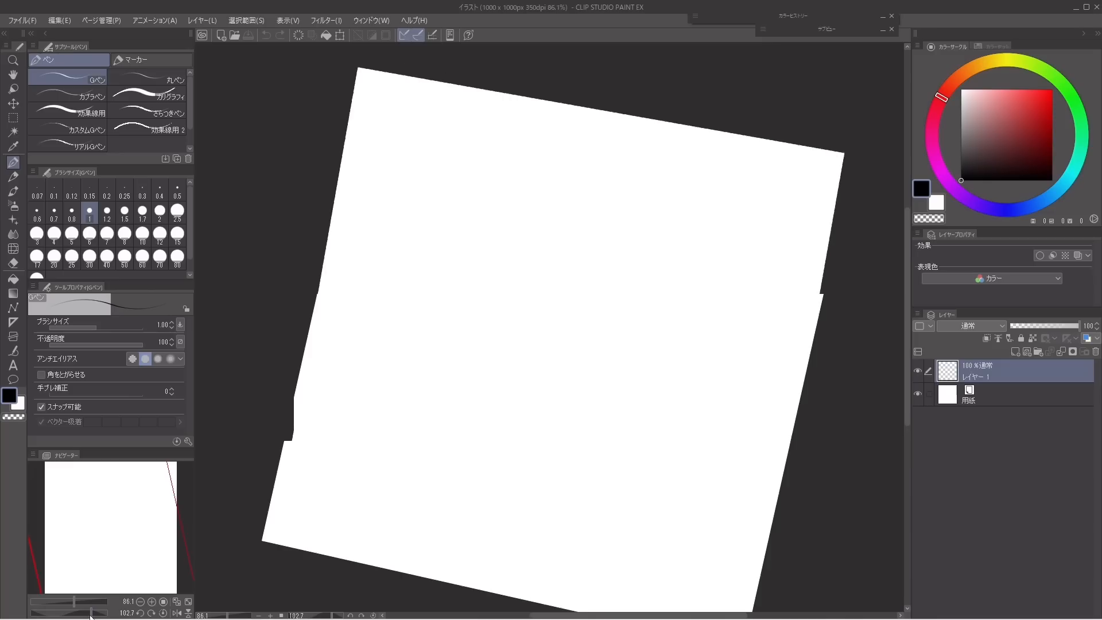
{"action": "left_click_drag", "start_coordinate": [91, 615], "coordinate": [68, 605]}
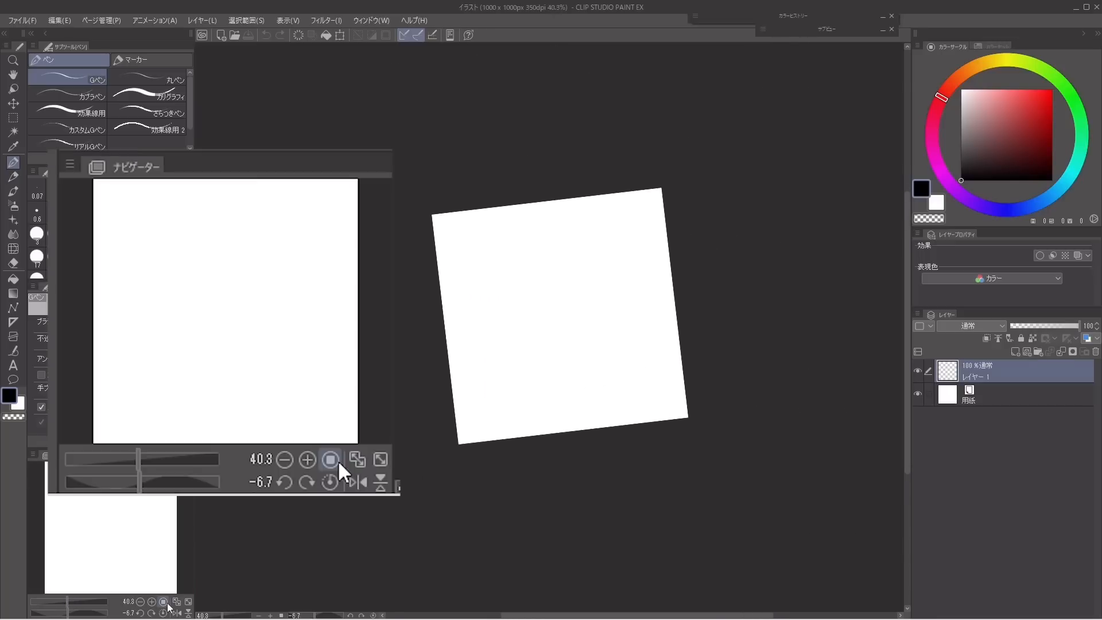
Step: Reset the canvas zoom to 100% and its rotation to 0, and fit the whole canvas in the view
{"action": "left_click", "coordinate": [166, 603]}
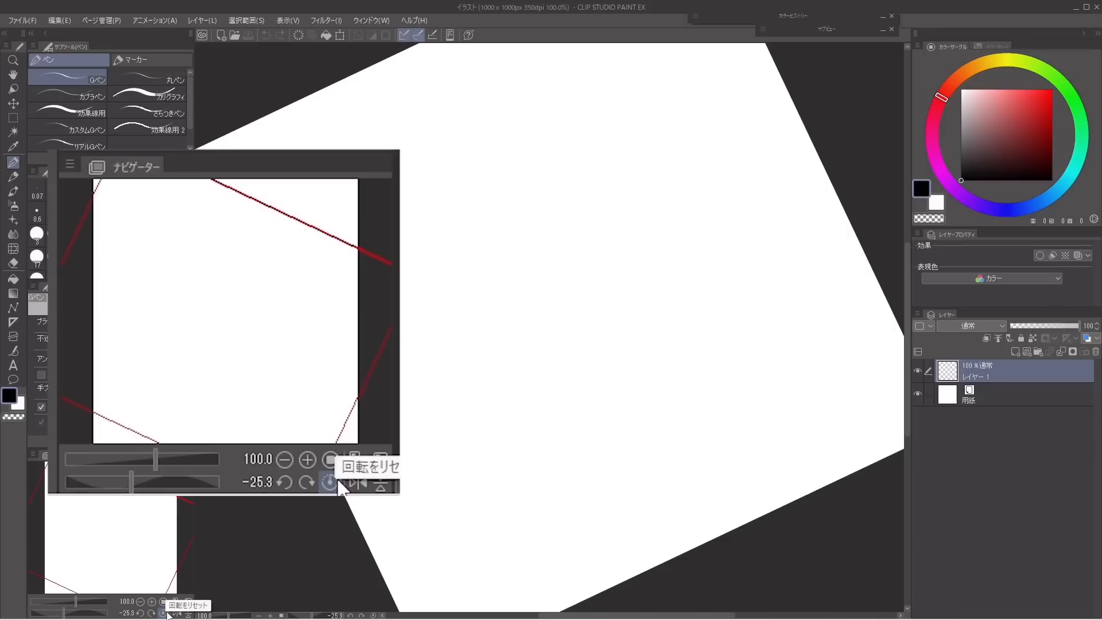
{"action": "left_click", "coordinate": [165, 613]}
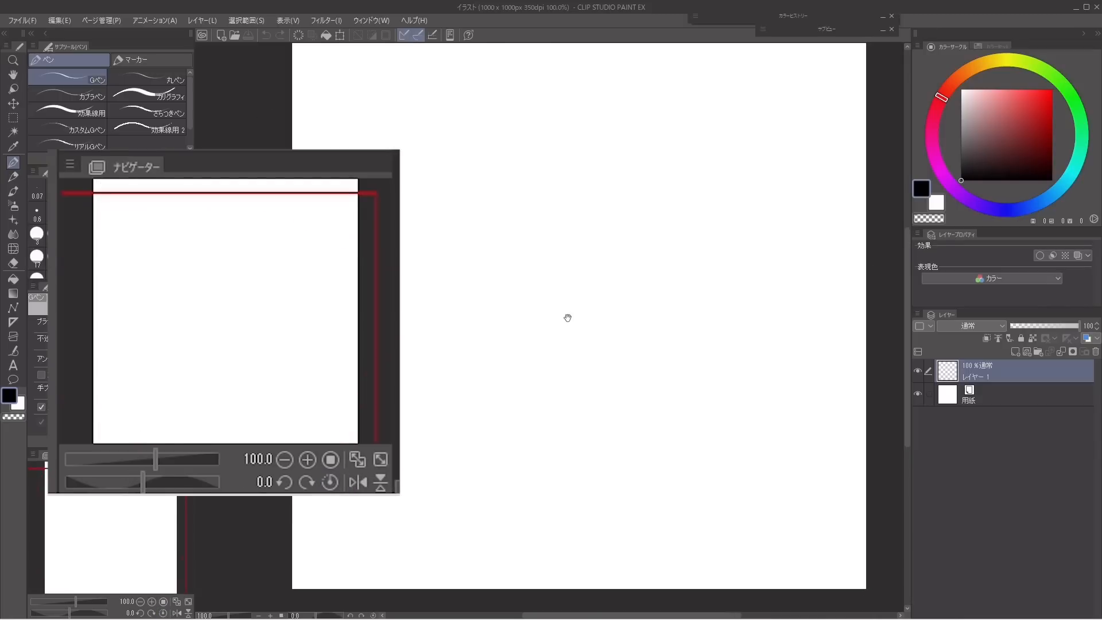
{"action": "left_click_drag", "start_coordinate": [568, 318], "coordinate": [524, 332]}
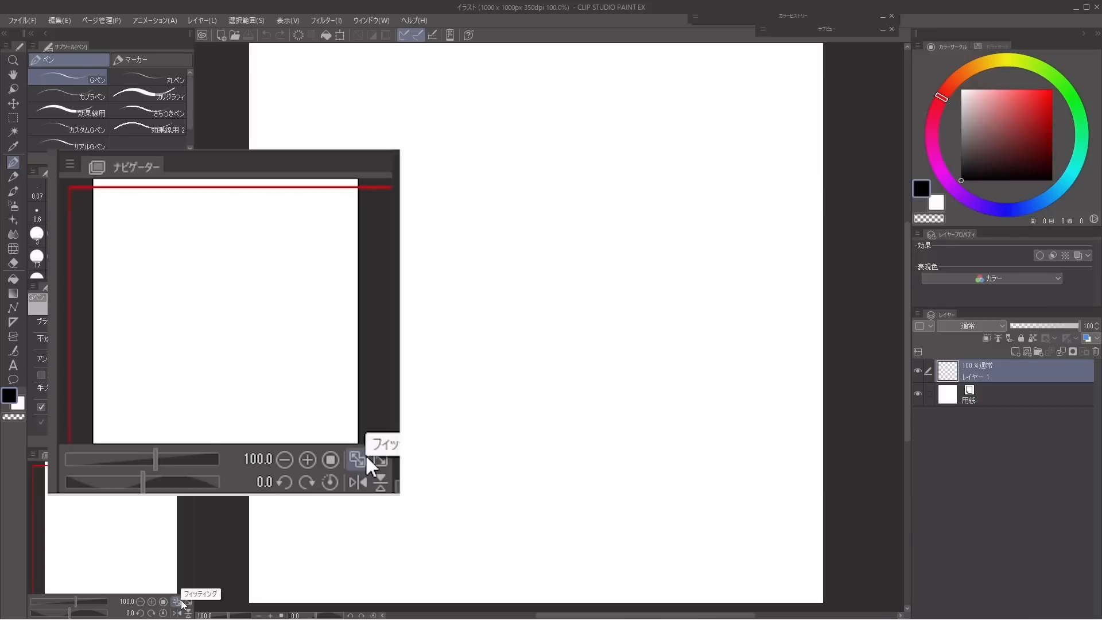
{"action": "left_click", "coordinate": [181, 601]}
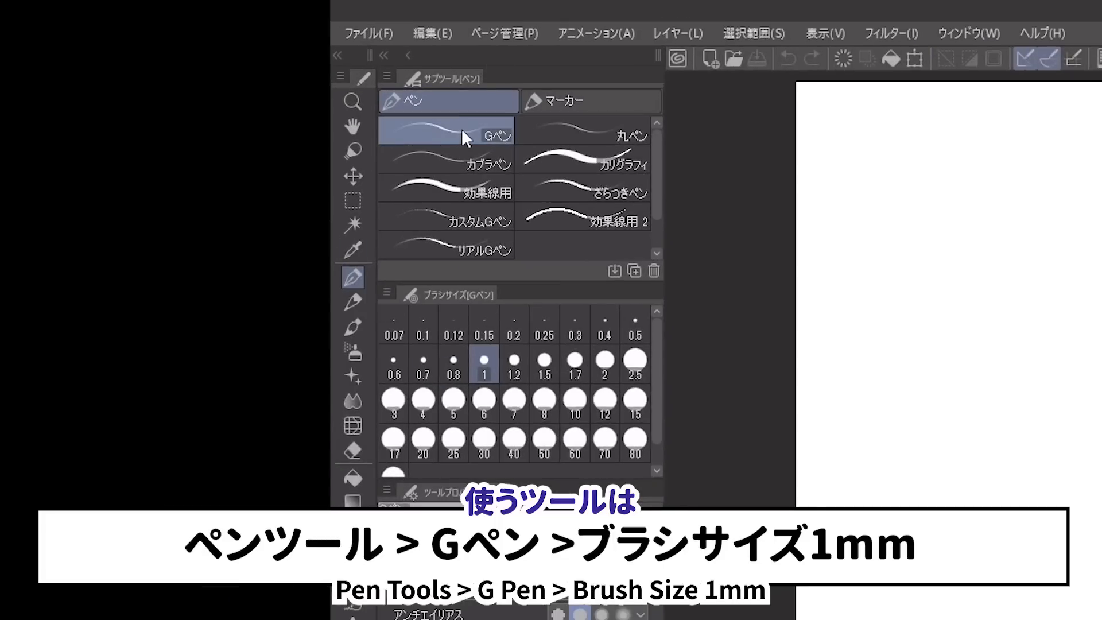
Step: Set the G pen's brush size to 1 mm
{"action": "left_click", "coordinate": [494, 376]}
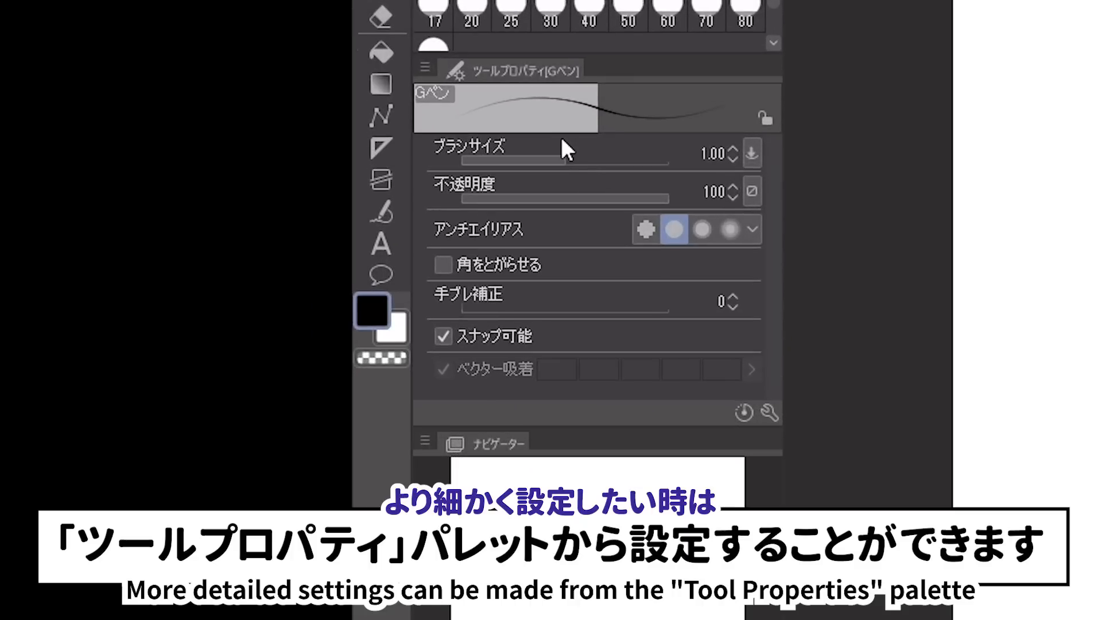
{"action": "left_click_drag", "start_coordinate": [97, 327], "coordinate": [101, 327]}
{"action": "mouse_move", "coordinate": [573, 156]}
{"action": "left_mouse_down"}
{"action": "mouse_move", "coordinate": [600, 157]}
{"action": "mouse_move", "coordinate": [582, 162]}
{"action": "left_mouse_up"}
{"action": "left_click", "coordinate": [205, 137]}
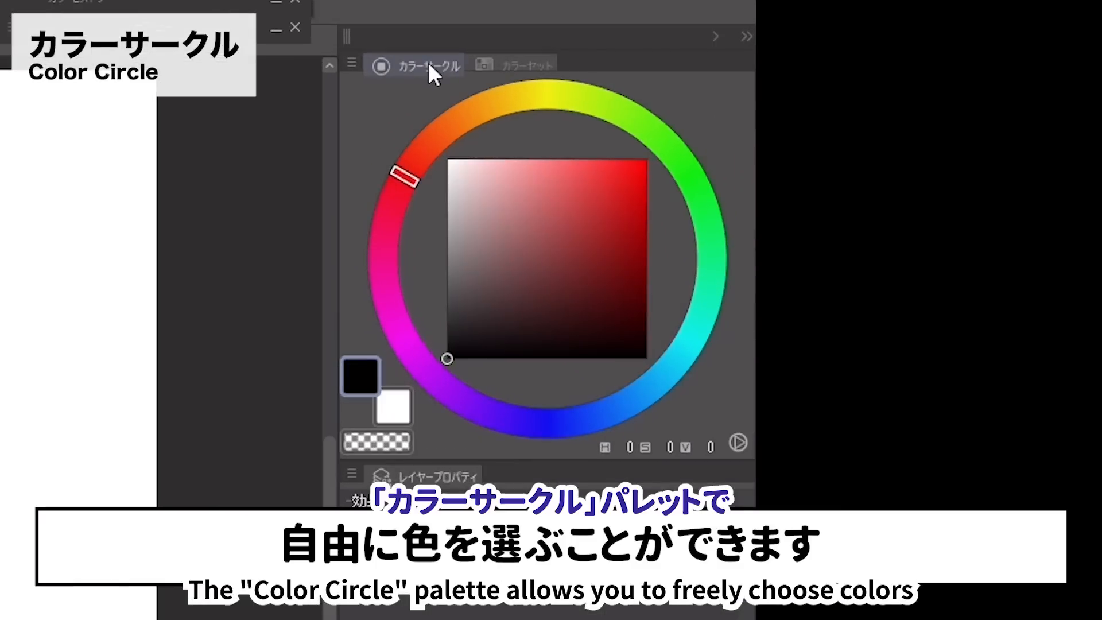
Step: Try out colours on the Color Circle by varying hue, saturation and brightness, ending on a green with H 94, S 75, V 100
{"action": "mouse_move", "coordinate": [537, 230]}
{"action": "left_mouse_down"}
{"action": "mouse_move", "coordinate": [523, 289]}
{"action": "mouse_move", "coordinate": [579, 164]}
{"action": "mouse_move", "coordinate": [618, 260]}
{"action": "left_mouse_up"}
{"action": "mouse_move", "coordinate": [408, 172]}
{"action": "left_mouse_down"}
{"action": "mouse_move", "coordinate": [469, 104]}
{"action": "mouse_move", "coordinate": [671, 256]}
{"action": "mouse_move", "coordinate": [515, 400]}
{"action": "mouse_move", "coordinate": [415, 208]}
{"action": "mouse_move", "coordinate": [622, 149]}
{"action": "mouse_move", "coordinate": [602, 343]}
{"action": "mouse_move", "coordinate": [435, 280]}
{"action": "mouse_move", "coordinate": [432, 291]}
{"action": "mouse_move", "coordinate": [427, 178]}
{"action": "mouse_move", "coordinate": [469, 109]}
{"action": "mouse_move", "coordinate": [575, 119]}
{"action": "mouse_move", "coordinate": [645, 171]}
{"action": "mouse_move", "coordinate": [690, 237]}
{"action": "mouse_move", "coordinate": [687, 353]}
{"action": "mouse_move", "coordinate": [584, 397]}
{"action": "mouse_move", "coordinate": [461, 369]}
{"action": "mouse_move", "coordinate": [393, 252]}
{"action": "mouse_move", "coordinate": [428, 151]}
{"action": "mouse_move", "coordinate": [532, 121]}
{"action": "mouse_move", "coordinate": [428, 178]}
{"action": "mouse_move", "coordinate": [458, 109]}
{"action": "mouse_move", "coordinate": [415, 187]}
{"action": "left_mouse_up"}
{"action": "mouse_move", "coordinate": [631, 185]}
{"action": "left_mouse_down"}
{"action": "mouse_move", "coordinate": [505, 187]}
{"action": "mouse_move", "coordinate": [630, 332]}
{"action": "mouse_move", "coordinate": [563, 171]}
{"action": "mouse_move", "coordinate": [510, 168]}
{"action": "mouse_move", "coordinate": [656, 138]}
{"action": "mouse_move", "coordinate": [457, 155]}
{"action": "mouse_move", "coordinate": [635, 157]}
{"action": "mouse_move", "coordinate": [447, 158]}
{"action": "mouse_move", "coordinate": [561, 121]}
{"action": "mouse_move", "coordinate": [672, 115]}
{"action": "mouse_move", "coordinate": [426, 84]}
{"action": "left_mouse_up"}
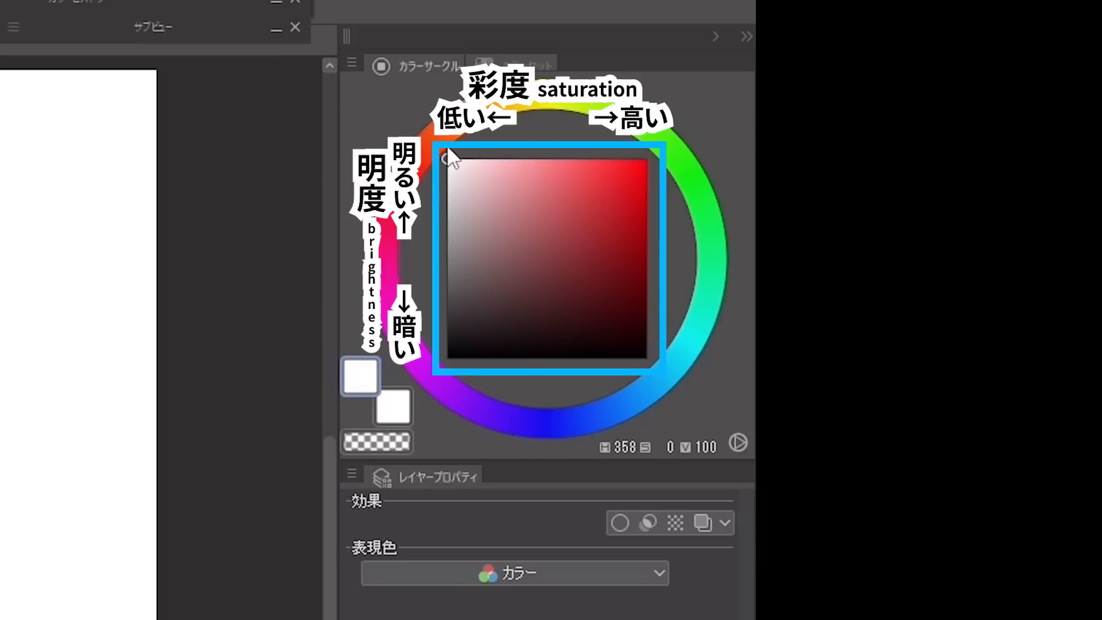
{"action": "mouse_move", "coordinate": [449, 154]}
{"action": "left_mouse_down"}
{"action": "mouse_move", "coordinate": [413, 380]}
{"action": "mouse_move", "coordinate": [422, 216]}
{"action": "mouse_move", "coordinate": [443, 173]}
{"action": "mouse_move", "coordinate": [446, 356]}
{"action": "mouse_move", "coordinate": [577, 260]}
{"action": "mouse_move", "coordinate": [613, 197]}
{"action": "mouse_move", "coordinate": [463, 189]}
{"action": "mouse_move", "coordinate": [593, 152]}
{"action": "mouse_move", "coordinate": [622, 157]}
{"action": "mouse_move", "coordinate": [616, 139]}
{"action": "mouse_move", "coordinate": [597, 156]}
{"action": "left_mouse_up"}
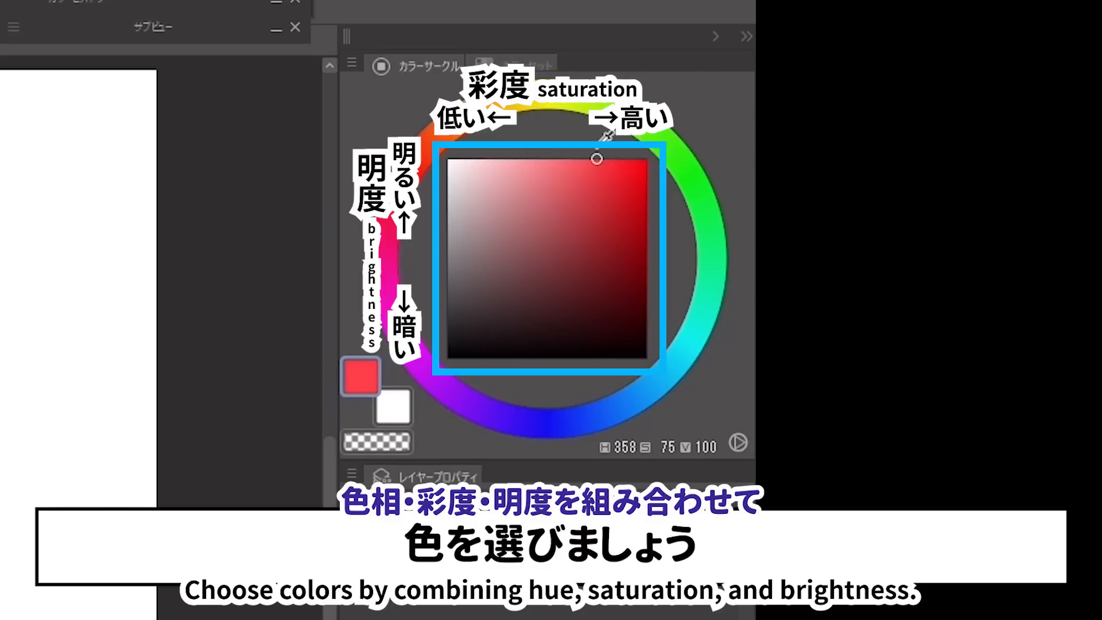
{"action": "left_click_drag", "start_coordinate": [395, 208], "coordinate": [638, 127]}
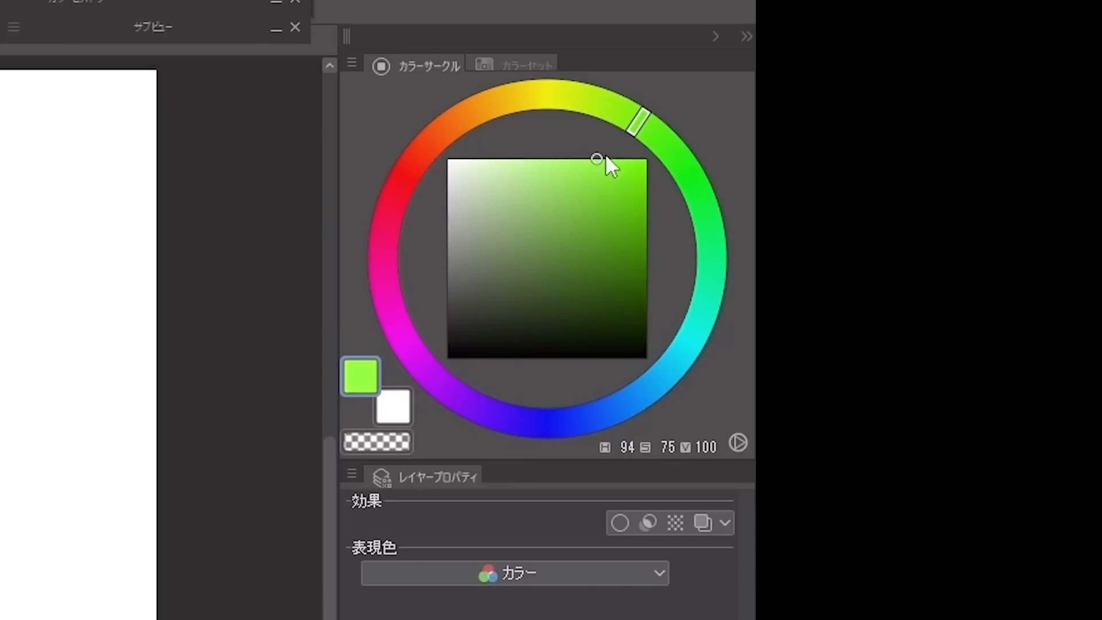
Step: Return the hue to red and set the drawing colour to black on the Color Circle
{"action": "mouse_move", "coordinate": [610, 165]}
{"action": "left_mouse_down"}
{"action": "mouse_move", "coordinate": [591, 186]}
{"action": "mouse_move", "coordinate": [611, 183]}
{"action": "mouse_move", "coordinate": [447, 187]}
{"action": "mouse_move", "coordinate": [625, 285]}
{"action": "mouse_move", "coordinate": [651, 172]}
{"action": "mouse_move", "coordinate": [649, 239]}
{"action": "mouse_move", "coordinate": [649, 182]}
{"action": "mouse_move", "coordinate": [664, 145]}
{"action": "mouse_move", "coordinate": [594, 273]}
{"action": "mouse_move", "coordinate": [587, 228]}
{"action": "mouse_move", "coordinate": [602, 181]}
{"action": "mouse_move", "coordinate": [671, 143]}
{"action": "mouse_move", "coordinate": [628, 117]}
{"action": "left_mouse_up"}
{"action": "left_click", "coordinate": [402, 177]}
{"action": "mouse_move", "coordinate": [546, 258]}
{"action": "left_mouse_down"}
{"action": "mouse_move", "coordinate": [424, 374]}
{"action": "mouse_move", "coordinate": [630, 395]}
{"action": "mouse_move", "coordinate": [412, 409]}
{"action": "left_mouse_up"}
{"action": "left_click", "coordinate": [366, 361]}
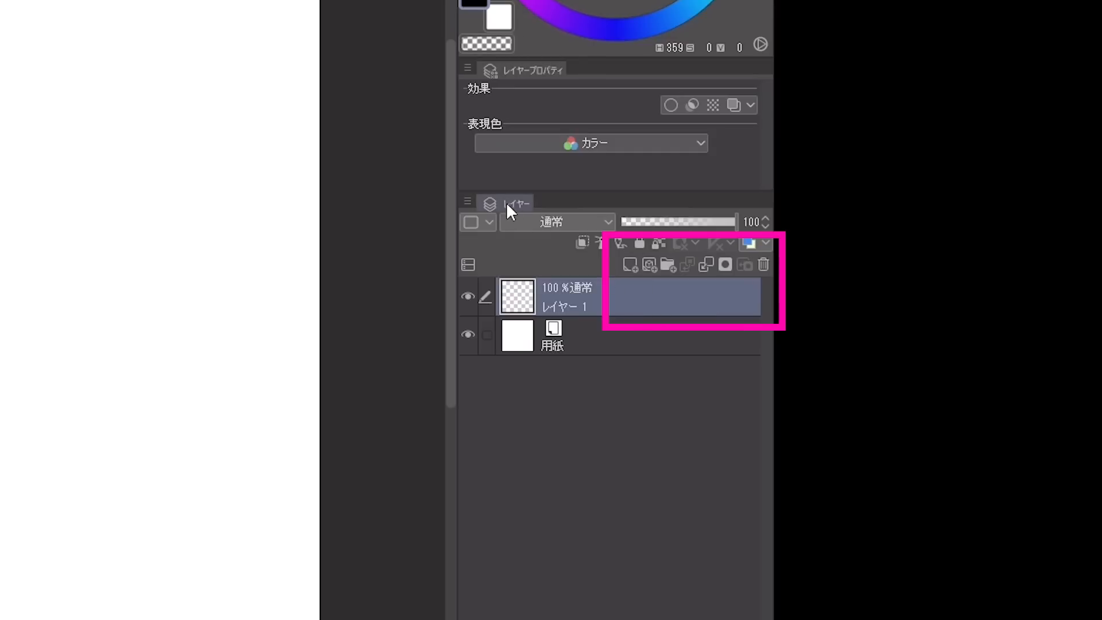
Step: Create a new vector layer named レイヤー 2 with the カラー expression colour and the 通常 blending mode
{"action": "left_click", "coordinate": [467, 201]}
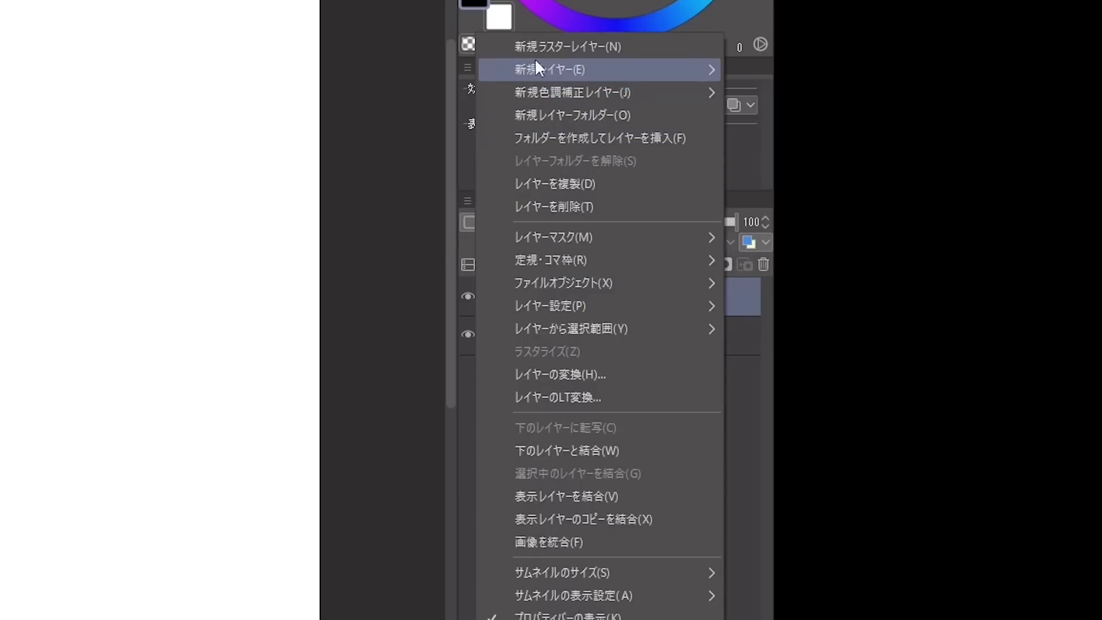
{"action": "mouse_move", "coordinate": [537, 62]}
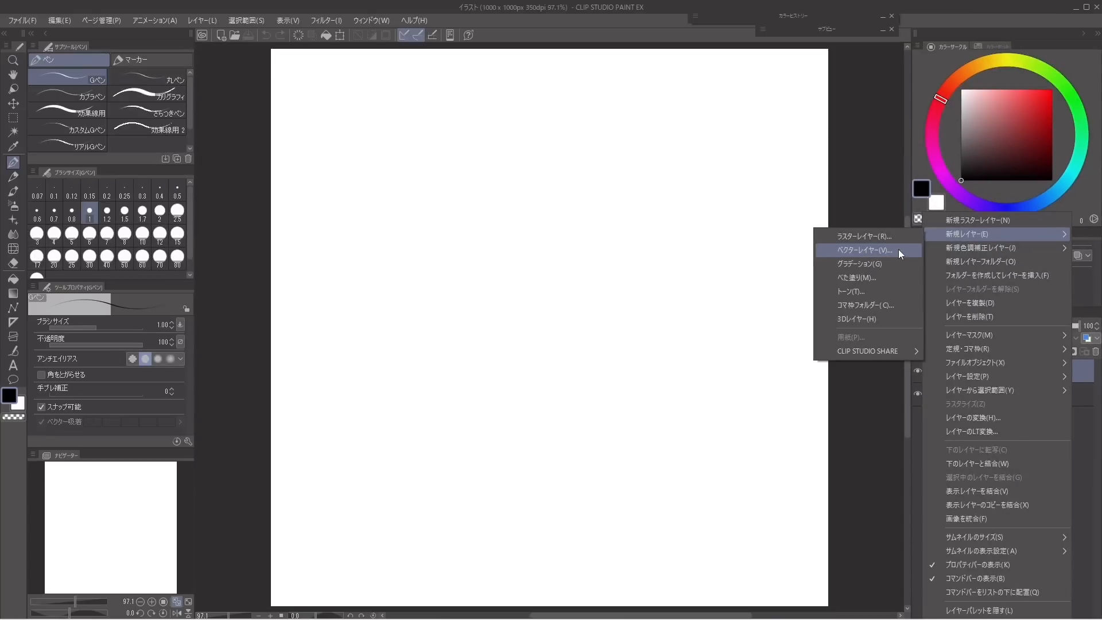
{"action": "left_click", "coordinate": [898, 249]}
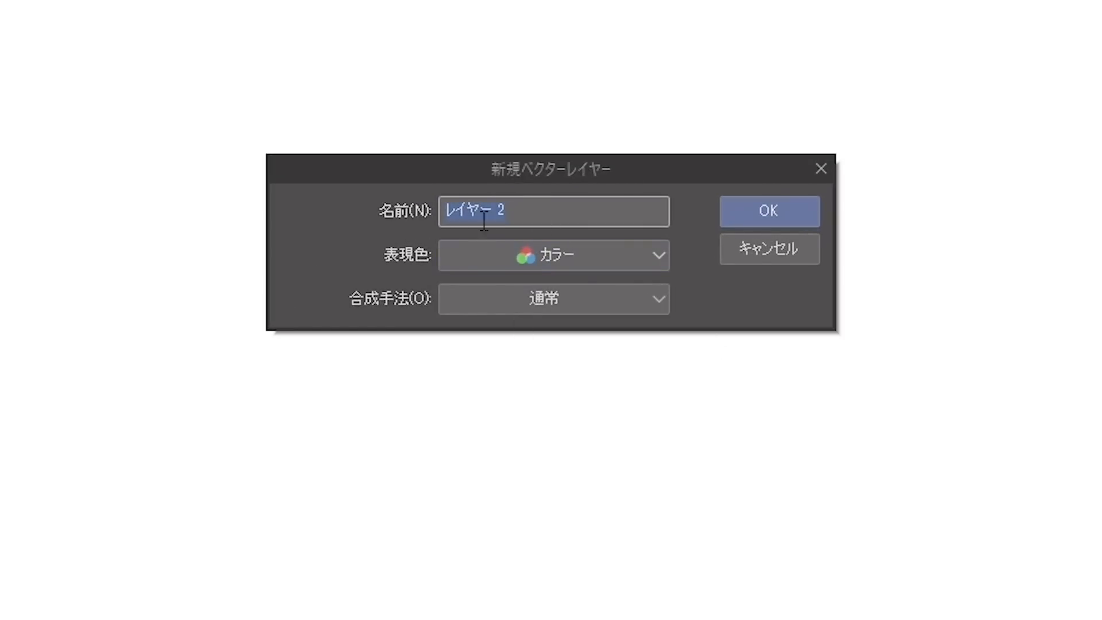
{"action": "left_click", "coordinate": [631, 250]}
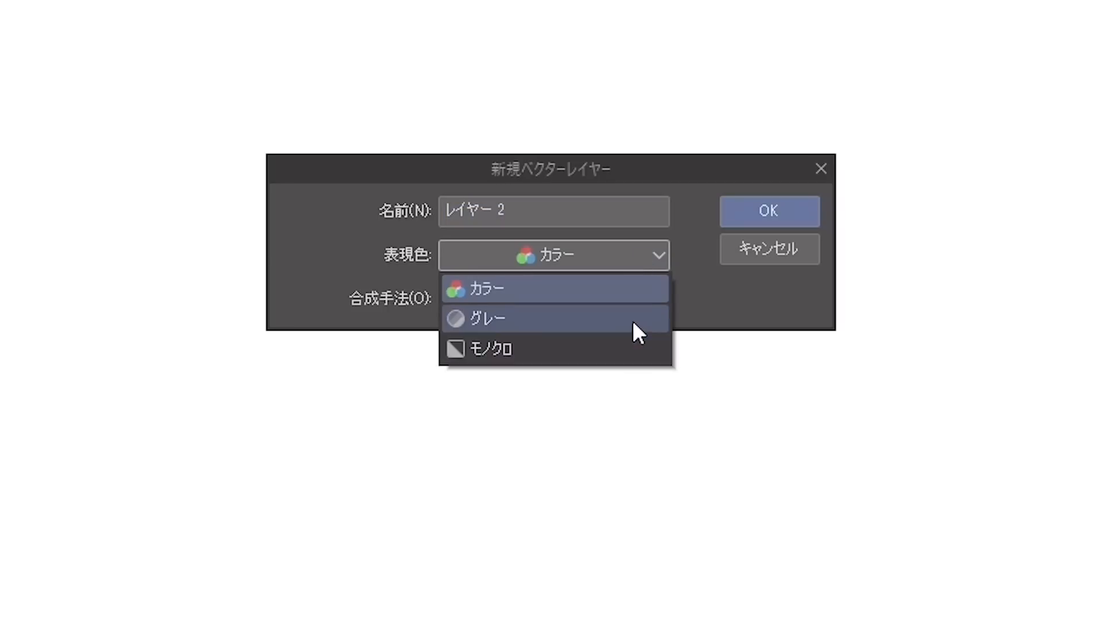
{"action": "left_click", "coordinate": [638, 289]}
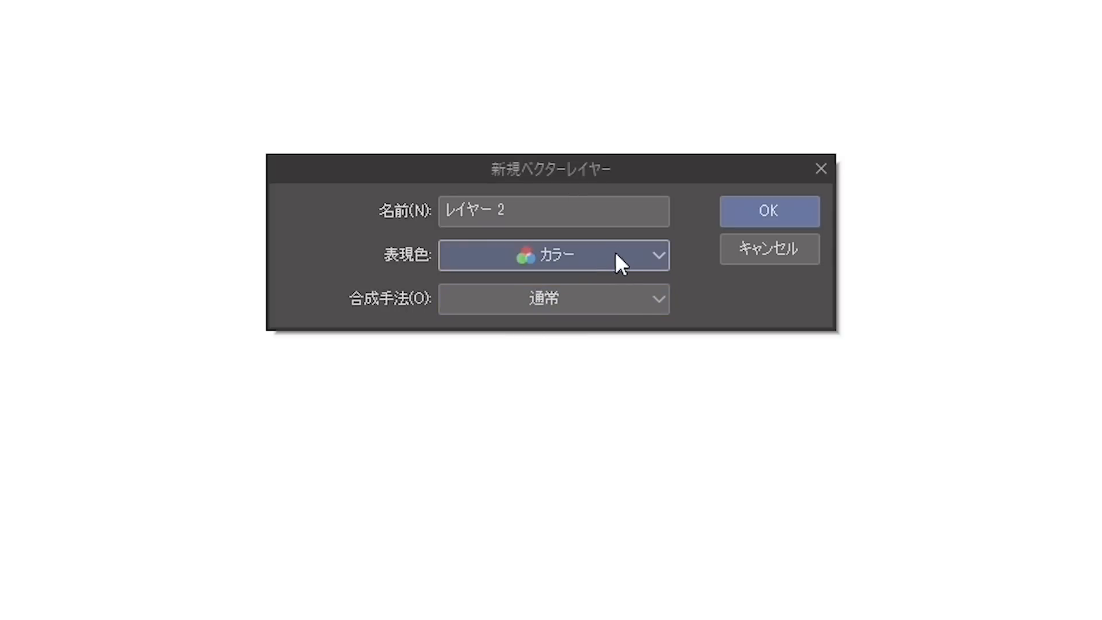
{"action": "left_click", "coordinate": [636, 297]}
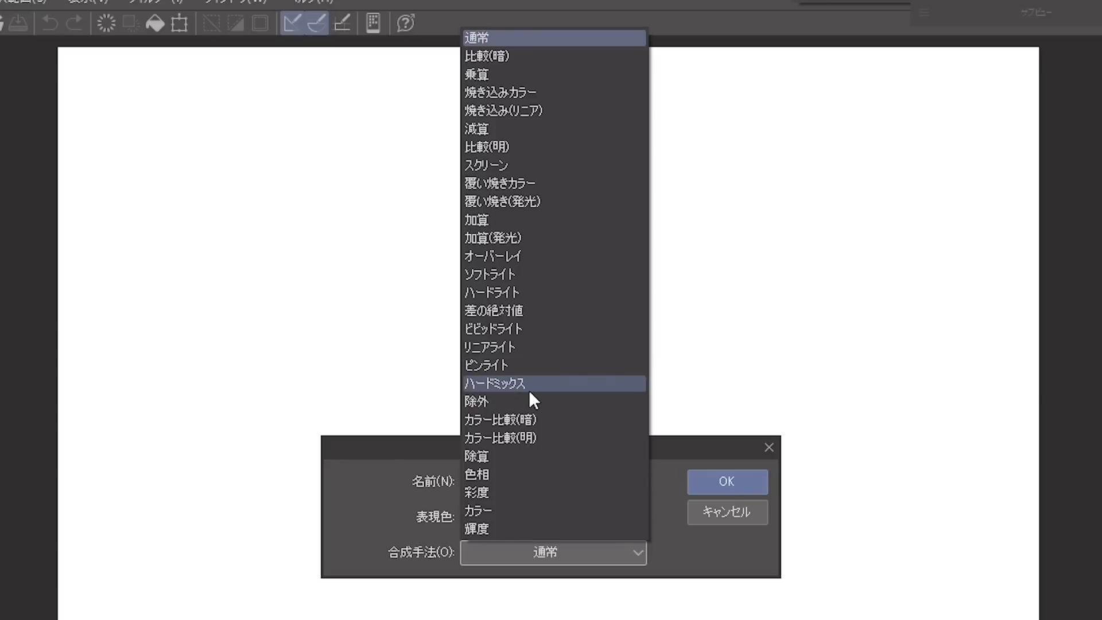
{"action": "left_click", "coordinate": [547, 543]}
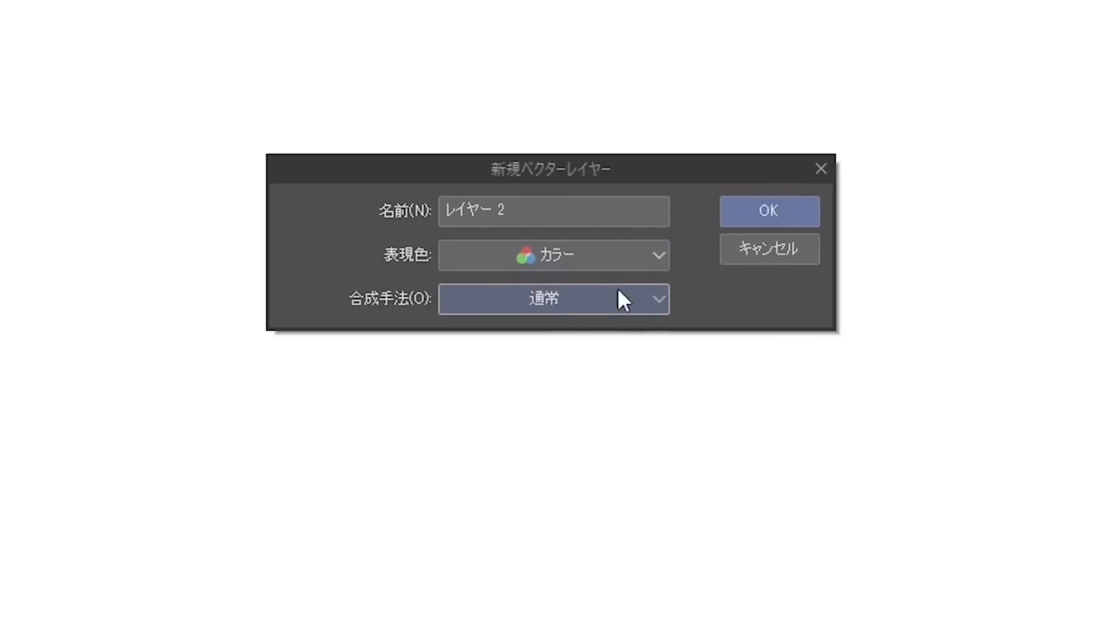
{"action": "left_click", "coordinate": [784, 216]}
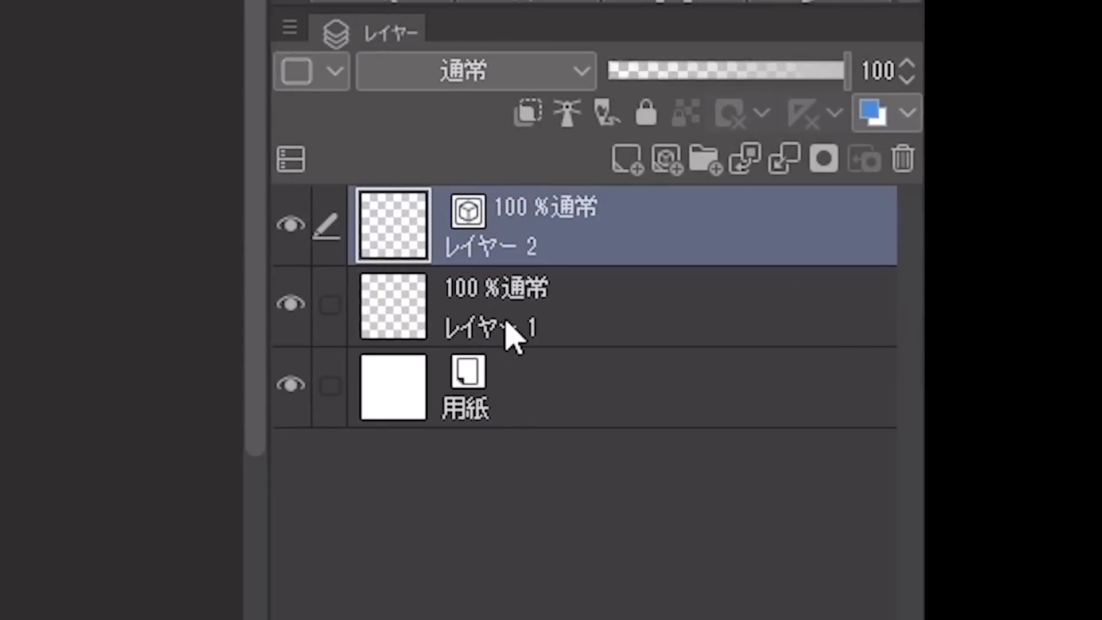
Step: Write ラスター on the raster layer レイヤー 1 with the G pen and draw a looping line beneath it
{"action": "left_click", "coordinate": [508, 330]}
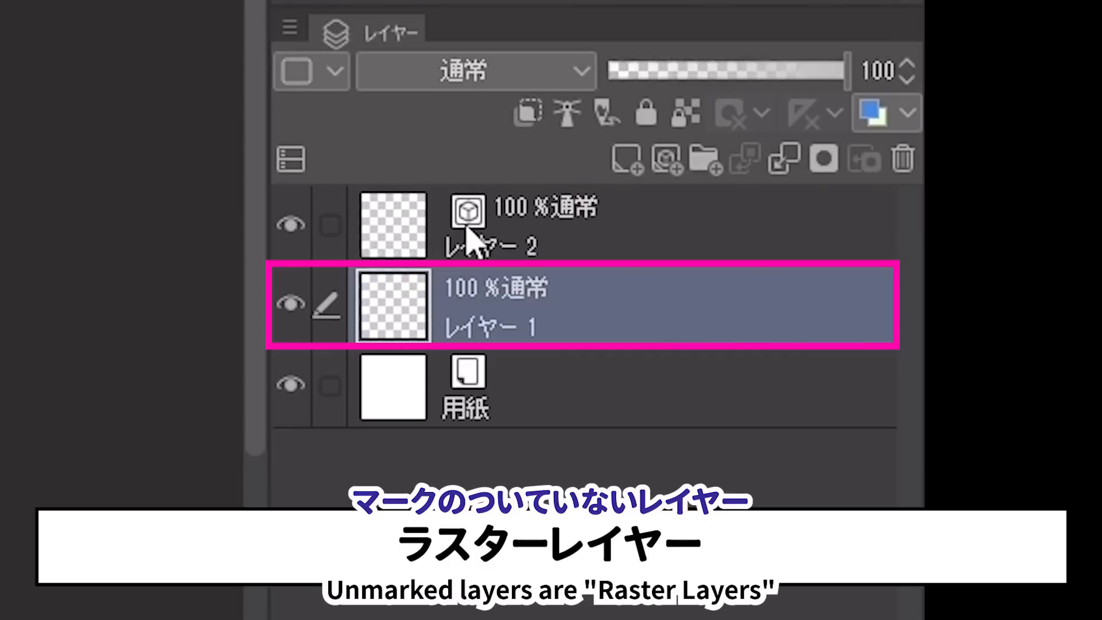
{"action": "left_click", "coordinate": [386, 235]}
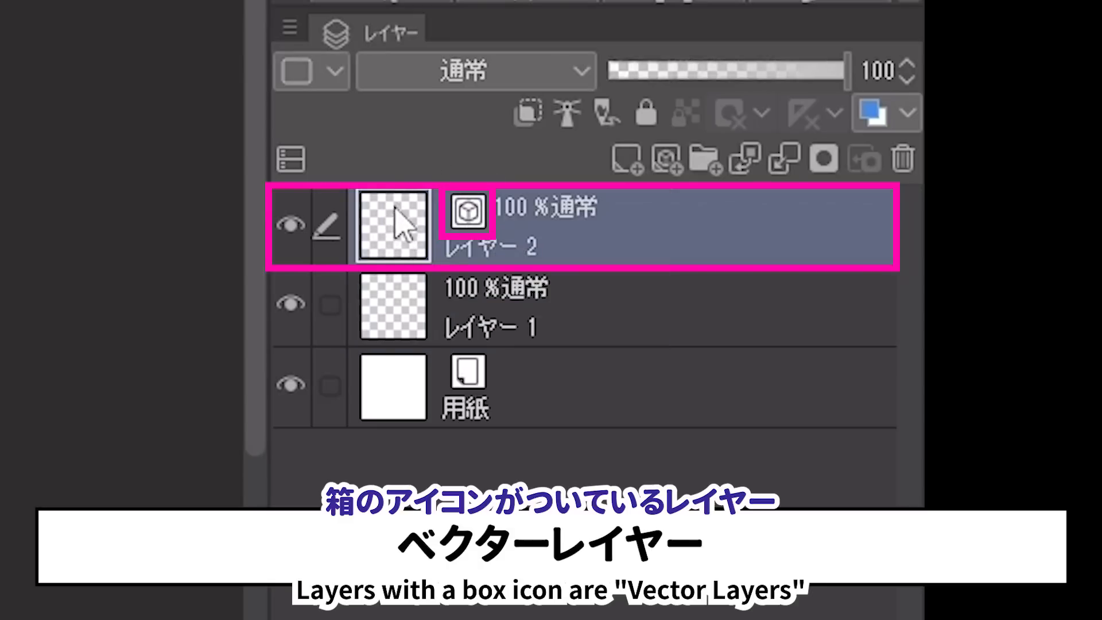
{"action": "left_click", "coordinate": [402, 287]}
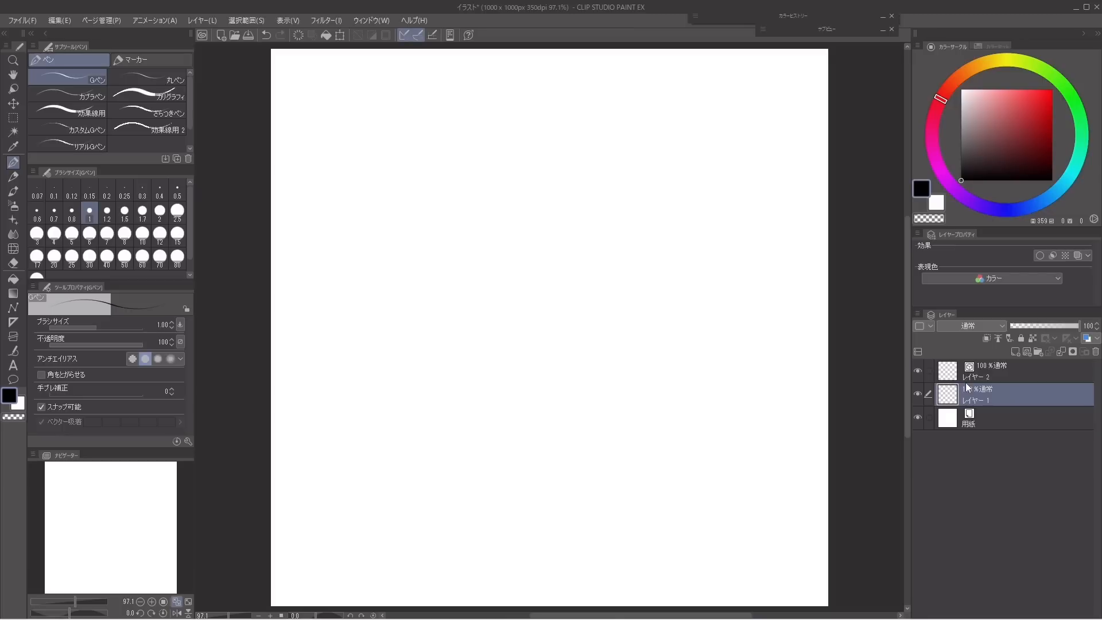
{"action": "left_click_drag", "start_coordinate": [350, 114], "coordinate": [402, 104]}
{"action": "left_click_drag", "start_coordinate": [342, 139], "coordinate": [362, 197]}
{"action": "left_click_drag", "start_coordinate": [448, 113], "coordinate": [442, 186]}
{"action": "left_click_drag", "start_coordinate": [477, 141], "coordinate": [514, 175]}
{"action": "left_click_drag", "start_coordinate": [566, 102], "coordinate": [531, 139]}
{"action": "left_click_drag", "start_coordinate": [562, 104], "coordinate": [566, 178]}
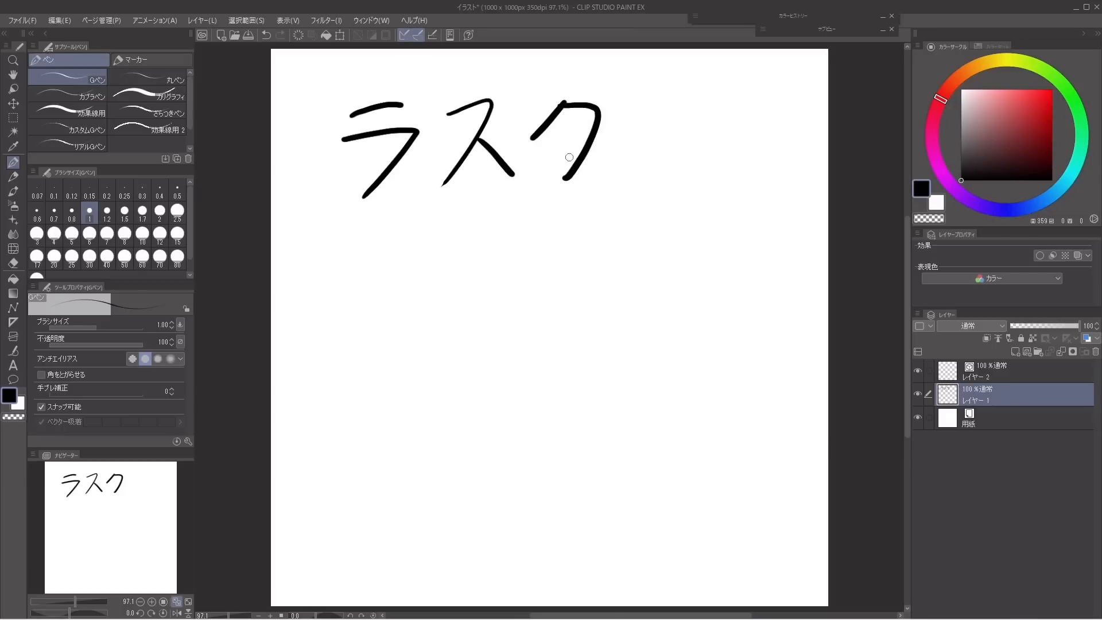
{"action": "mouse_move", "coordinate": [566, 127]}
{"action": "left_mouse_down"}
{"action": "mouse_move", "coordinate": [591, 141]}
{"action": "mouse_move", "coordinate": [757, 135]}
{"action": "left_mouse_up"}
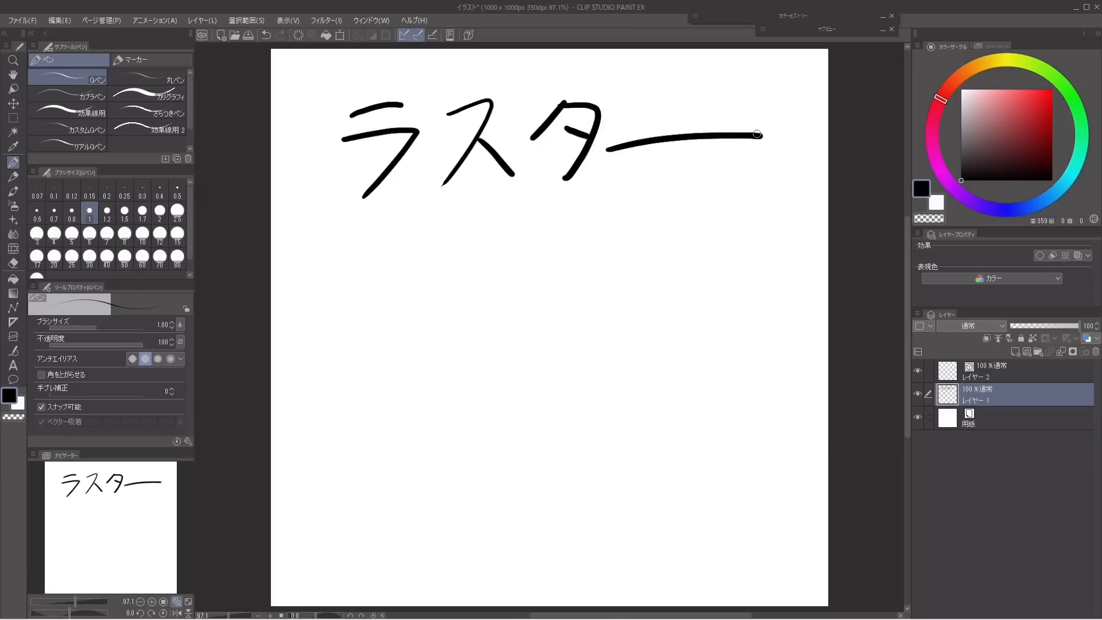
{"action": "mouse_move", "coordinate": [305, 257]}
{"action": "left_mouse_down"}
{"action": "mouse_move", "coordinate": [367, 287]}
{"action": "mouse_move", "coordinate": [553, 270]}
{"action": "mouse_move", "coordinate": [630, 278]}
{"action": "mouse_move", "coordinate": [783, 251]}
{"action": "left_mouse_up"}
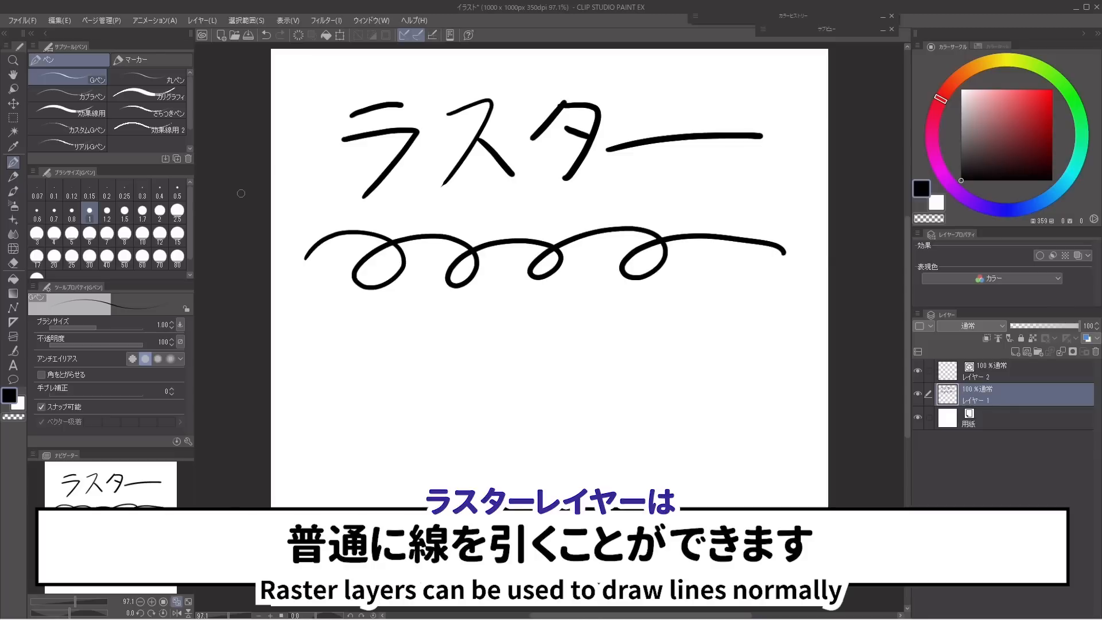
Step: Write ベクター on the vector layer レイヤー 2 and draw a practice line beneath it
{"action": "left_click", "coordinate": [951, 373]}
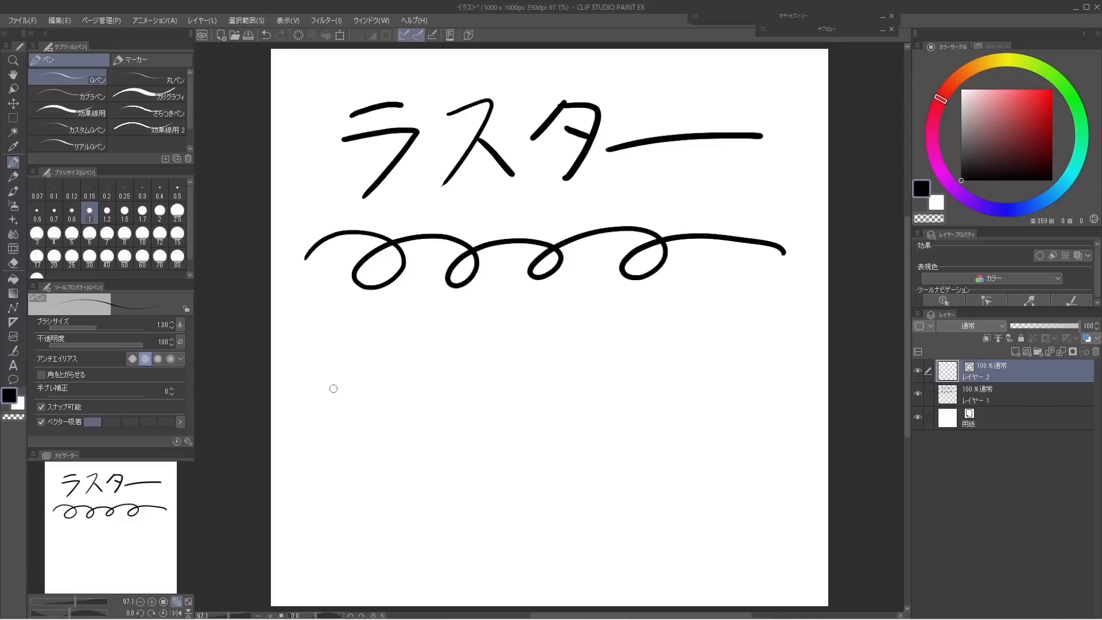
{"action": "mouse_move", "coordinate": [320, 426]}
{"action": "left_mouse_down"}
{"action": "mouse_move", "coordinate": [388, 400]}
{"action": "mouse_move", "coordinate": [407, 420]}
{"action": "left_mouse_up"}
{"action": "mouse_move", "coordinate": [391, 343]}
{"action": "left_mouse_down"}
{"action": "mouse_move", "coordinate": [393, 373]}
{"action": "mouse_move", "coordinate": [407, 372]}
{"action": "left_mouse_up"}
{"action": "mouse_move", "coordinate": [455, 351]}
{"action": "left_mouse_down"}
{"action": "mouse_move", "coordinate": [430, 400]}
{"action": "mouse_move", "coordinate": [469, 444]}
{"action": "left_mouse_up"}
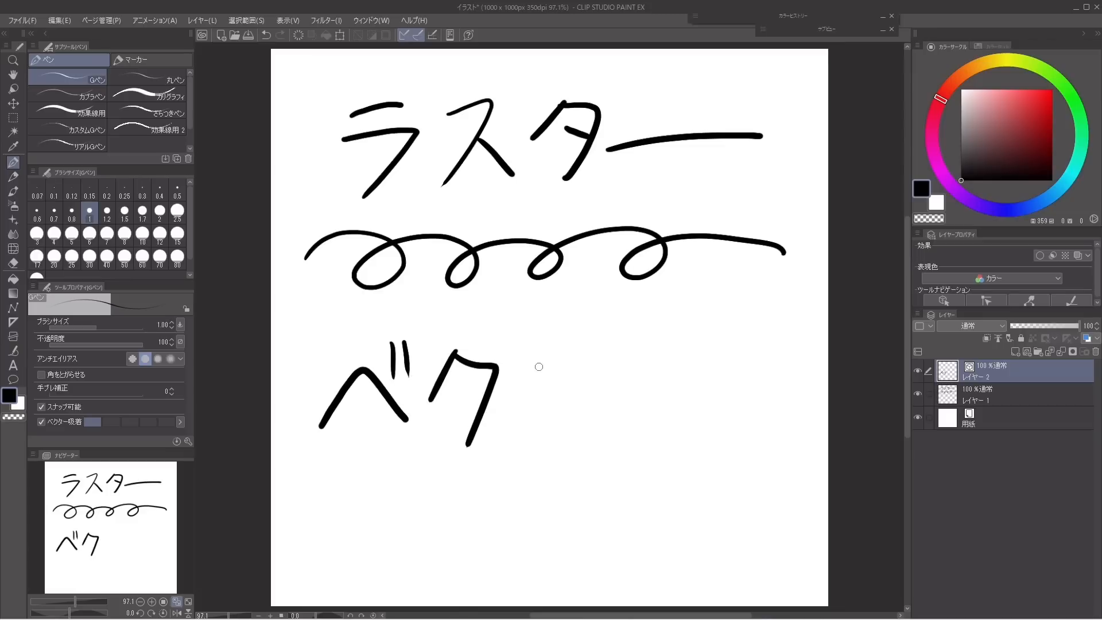
{"action": "left_click_drag", "start_coordinate": [552, 359], "coordinate": [523, 408]}
{"action": "left_click_drag", "start_coordinate": [552, 358], "coordinate": [574, 436]}
{"action": "left_click_drag", "start_coordinate": [566, 390], "coordinate": [798, 420]}
{"action": "mouse_move", "coordinate": [297, 513]}
{"action": "left_mouse_down"}
{"action": "mouse_move", "coordinate": [386, 556]}
{"action": "mouse_move", "coordinate": [626, 517]}
{"action": "mouse_move", "coordinate": [821, 506]}
{"action": "left_mouse_up"}
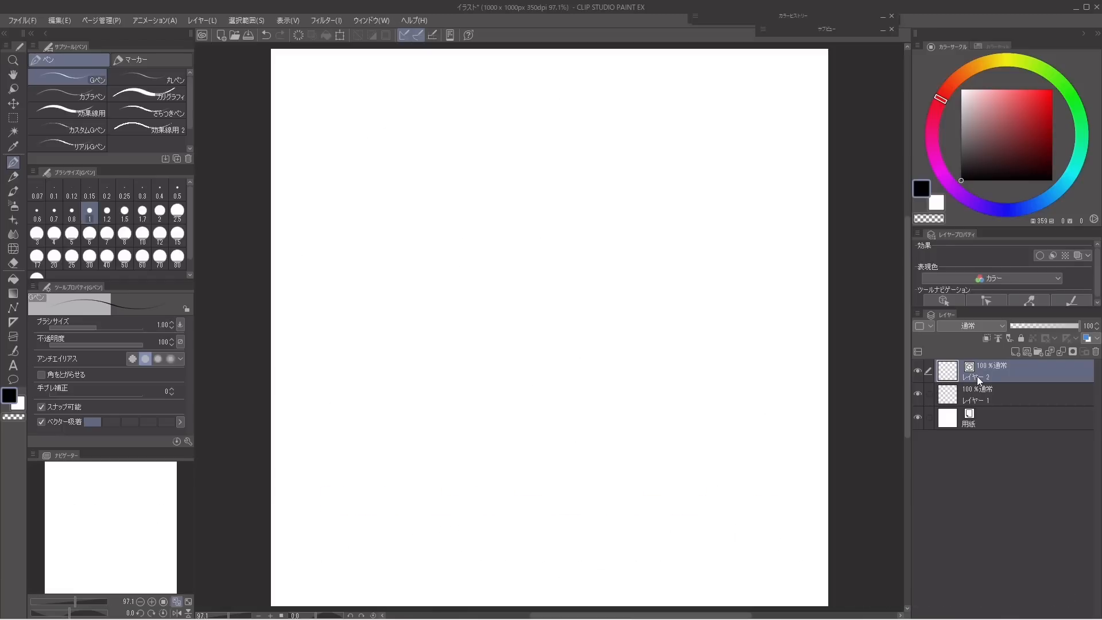
Step: Draw a slanted grid of four by four crossing strokes on the raster layer レイヤー 1 and write ラスター vertically beside it
{"action": "left_click", "coordinate": [970, 400]}
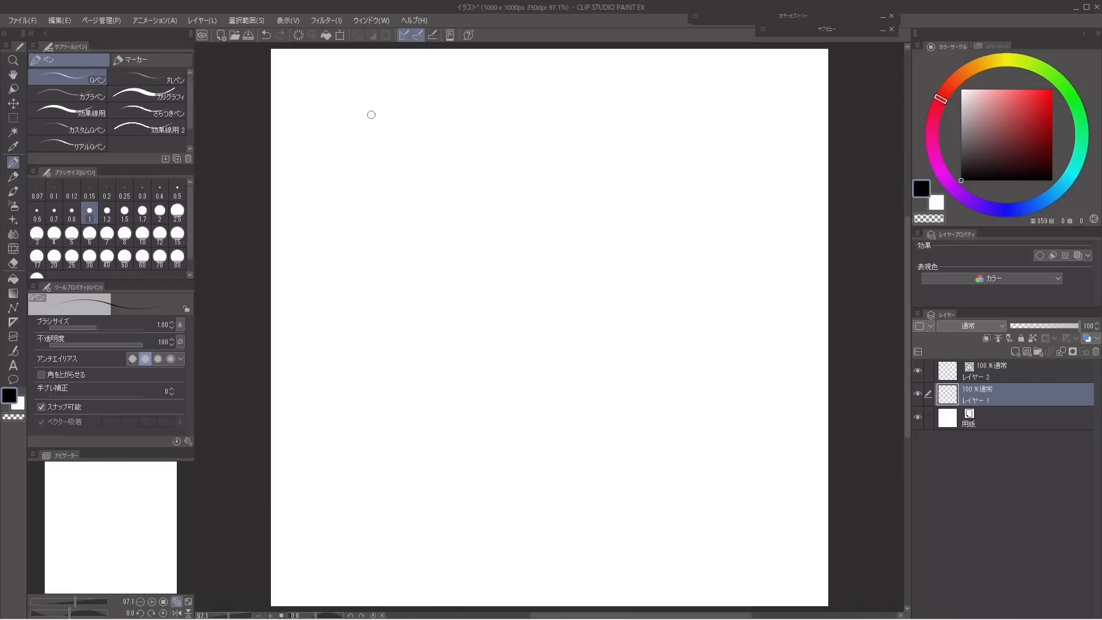
{"action": "left_click_drag", "start_coordinate": [355, 96], "coordinate": [459, 225]}
{"action": "left_click_drag", "start_coordinate": [441, 82], "coordinate": [560, 217]}
{"action": "left_click_drag", "start_coordinate": [345, 136], "coordinate": [542, 79]}
{"action": "left_click_drag", "start_coordinate": [438, 218], "coordinate": [594, 164]}
{"action": "left_click_drag", "start_coordinate": [637, 92], "coordinate": [666, 104]}
{"action": "mouse_move", "coordinate": [638, 118]}
{"action": "left_mouse_down"}
{"action": "mouse_move", "coordinate": [669, 141]}
{"action": "mouse_move", "coordinate": [663, 175]}
{"action": "left_mouse_up"}
{"action": "left_click_drag", "start_coordinate": [646, 188], "coordinate": [648, 218]}
Step: Draw a second slanted grid of four by four crossing strokes on the vector layer レイヤー 2, below the raster grid
{"action": "left_click", "coordinate": [1010, 369]}
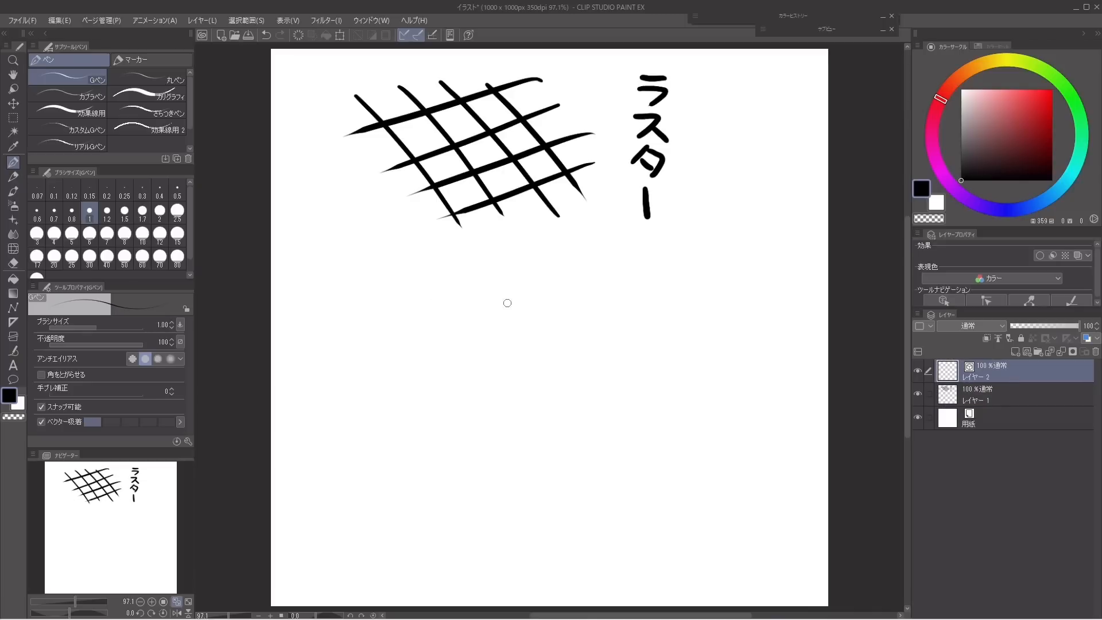
{"action": "left_click_drag", "start_coordinate": [573, 279], "coordinate": [382, 338]}
{"action": "left_click_drag", "start_coordinate": [588, 314], "coordinate": [384, 379]}
{"action": "left_click_drag", "start_coordinate": [622, 364], "coordinate": [419, 425]}
{"action": "left_click_drag", "start_coordinate": [647, 403], "coordinate": [437, 468]}
{"action": "left_click_drag", "start_coordinate": [388, 293], "coordinate": [503, 508]}
{"action": "left_click_drag", "start_coordinate": [432, 278], "coordinate": [538, 477]}
{"action": "left_click_drag", "start_coordinate": [474, 276], "coordinate": [597, 468]}
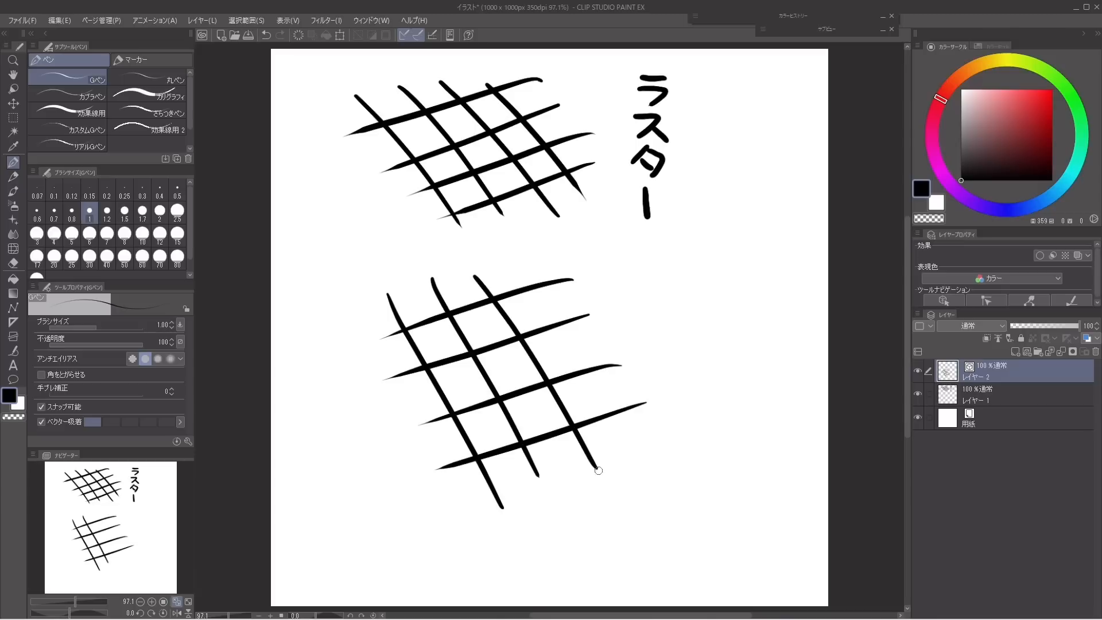
{"action": "left_click_drag", "start_coordinate": [527, 267], "coordinate": [626, 448]}
Step: Write ベクター vertically beside the grid on the vector layer
{"action": "left_click_drag", "start_coordinate": [642, 302], "coordinate": [673, 301]}
{"action": "left_click_drag", "start_coordinate": [682, 278], "coordinate": [654, 351]}
{"action": "left_click_drag", "start_coordinate": [654, 358], "coordinate": [666, 379]}
{"action": "left_click_drag", "start_coordinate": [667, 402], "coordinate": [667, 458]}
Step: Target the raster layer レイヤー 1 and choose the 硬め eraser with a brush size of 1 mm
{"action": "left_click", "coordinate": [970, 394]}
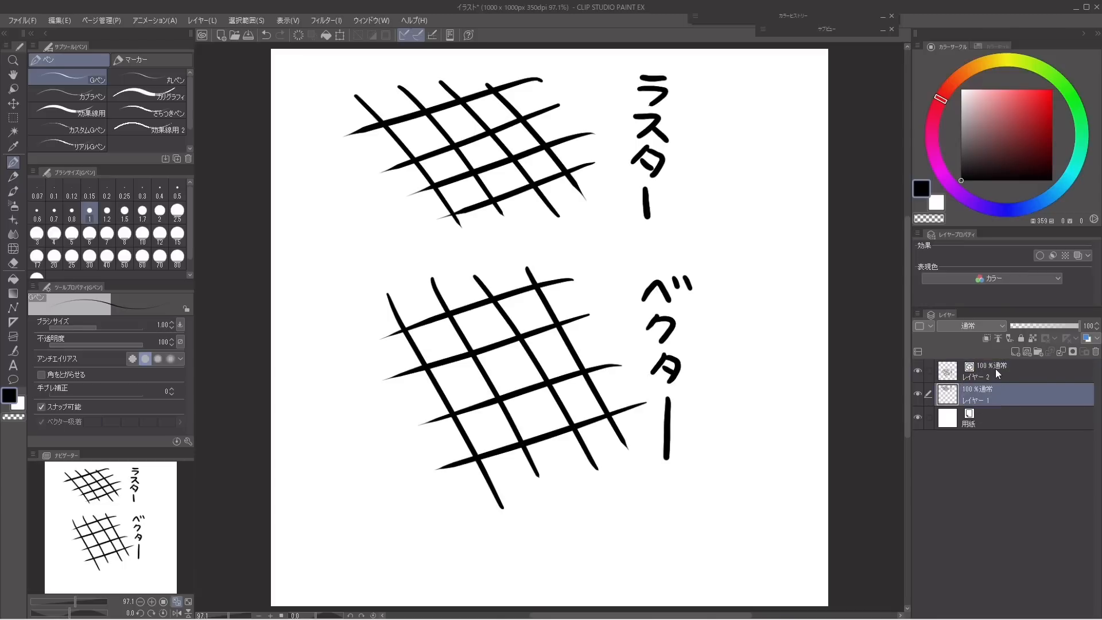
{"action": "scroll", "coordinate": [435, 118], "scroll_direction": "up", "scroll_amount": 5}
{"action": "left_click_drag", "start_coordinate": [435, 118], "coordinate": [352, 416]}
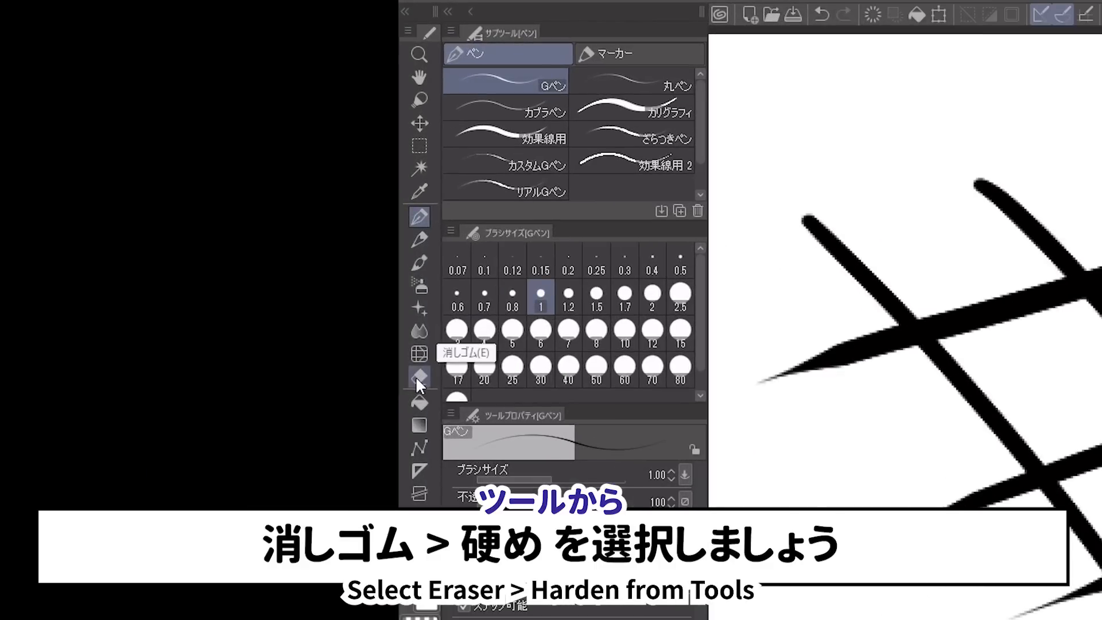
{"action": "left_click", "coordinate": [418, 377]}
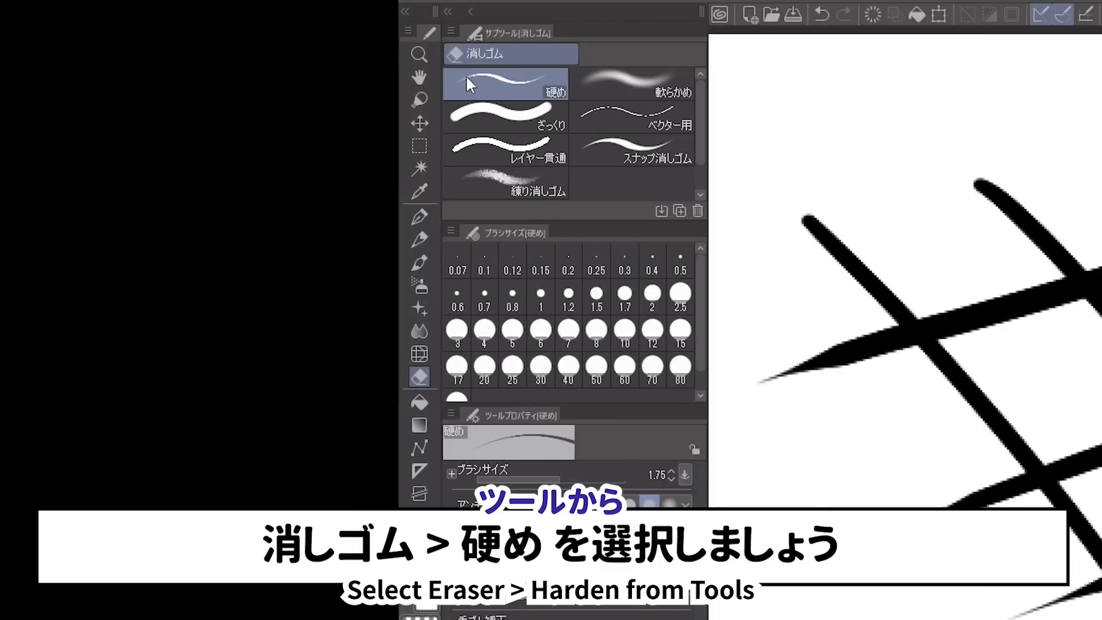
{"action": "left_click", "coordinate": [543, 282]}
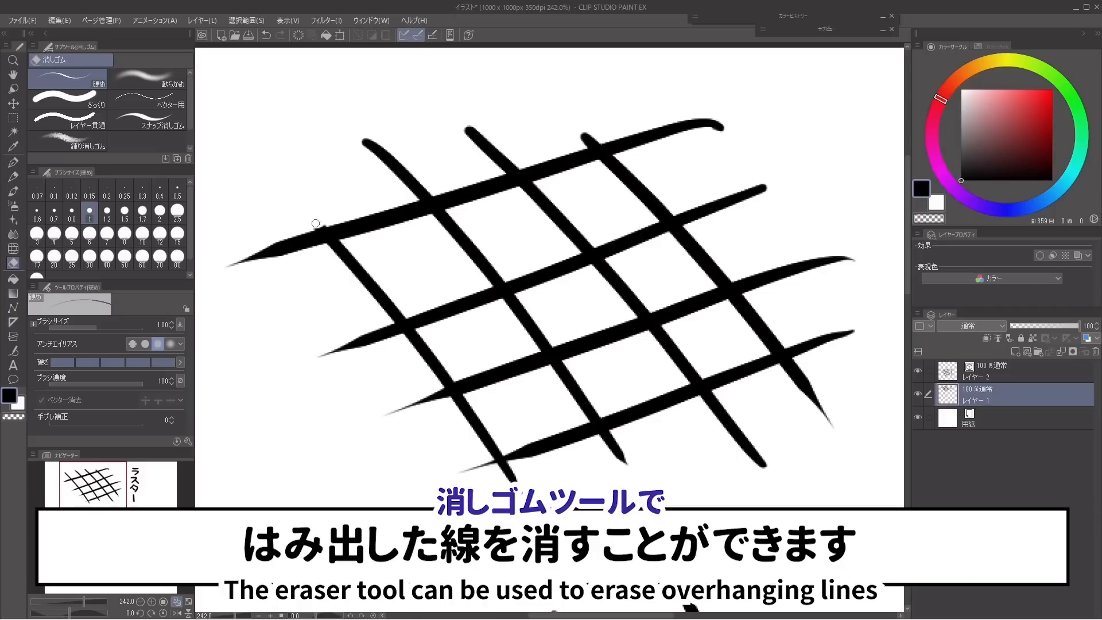
Step: Set the eraser size to 8 mm and erase the line ends overhanging the raster grid's left, lower and upper edges
{"action": "left_click", "coordinate": [124, 234]}
{"action": "mouse_move", "coordinate": [239, 246]}
{"action": "left_mouse_down"}
{"action": "mouse_move", "coordinate": [260, 270]}
{"action": "mouse_move", "coordinate": [305, 275]}
{"action": "mouse_move", "coordinate": [305, 261]}
{"action": "mouse_move", "coordinate": [325, 277]}
{"action": "mouse_move", "coordinate": [335, 344]}
{"action": "mouse_move", "coordinate": [363, 320]}
{"action": "mouse_move", "coordinate": [413, 438]}
{"action": "mouse_move", "coordinate": [428, 405]}
{"action": "mouse_move", "coordinate": [457, 480]}
{"action": "mouse_move", "coordinate": [468, 462]}
{"action": "mouse_move", "coordinate": [528, 497]}
{"action": "mouse_move", "coordinate": [499, 484]}
{"action": "mouse_move", "coordinate": [614, 471]}
{"action": "mouse_move", "coordinate": [603, 455]}
{"action": "left_mouse_up"}
{"action": "mouse_move", "coordinate": [371, 135]}
{"action": "left_mouse_down"}
{"action": "mouse_move", "coordinate": [386, 128]}
{"action": "mouse_move", "coordinate": [423, 165]}
{"action": "mouse_move", "coordinate": [317, 187]}
{"action": "mouse_move", "coordinate": [421, 163]}
{"action": "mouse_move", "coordinate": [428, 176]}
{"action": "mouse_move", "coordinate": [453, 123]}
{"action": "mouse_move", "coordinate": [488, 119]}
{"action": "mouse_move", "coordinate": [504, 140]}
{"action": "left_mouse_up"}
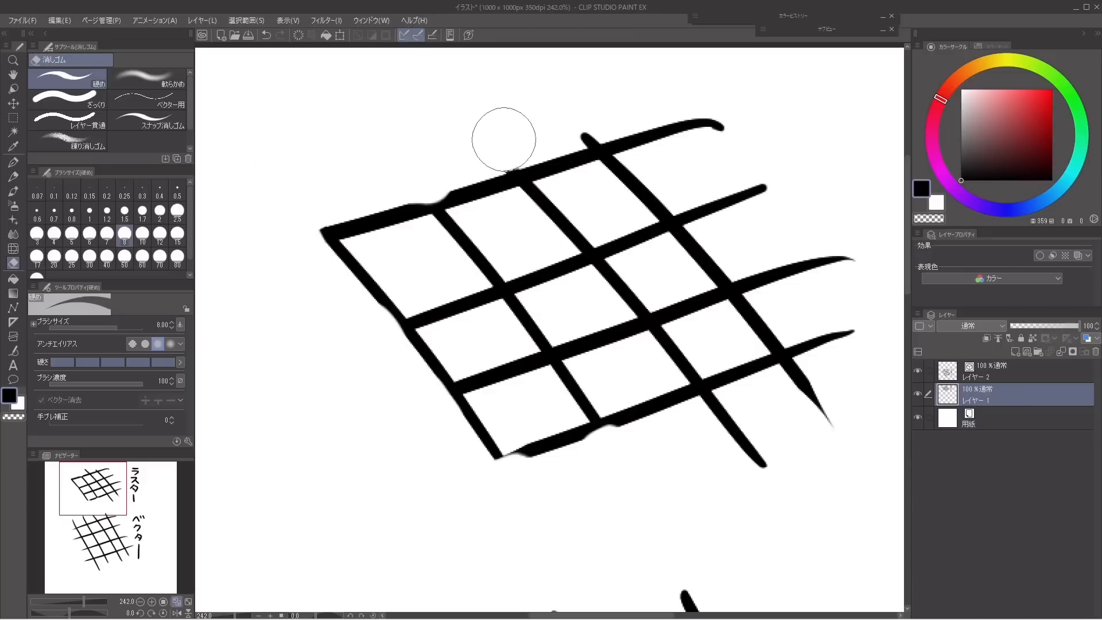
{"action": "mouse_move", "coordinate": [377, 113]}
{"action": "left_mouse_down"}
{"action": "mouse_move", "coordinate": [716, 116]}
{"action": "mouse_move", "coordinate": [693, 107]}
{"action": "mouse_move", "coordinate": [666, 126]}
{"action": "mouse_move", "coordinate": [630, 122]}
{"action": "left_mouse_up"}
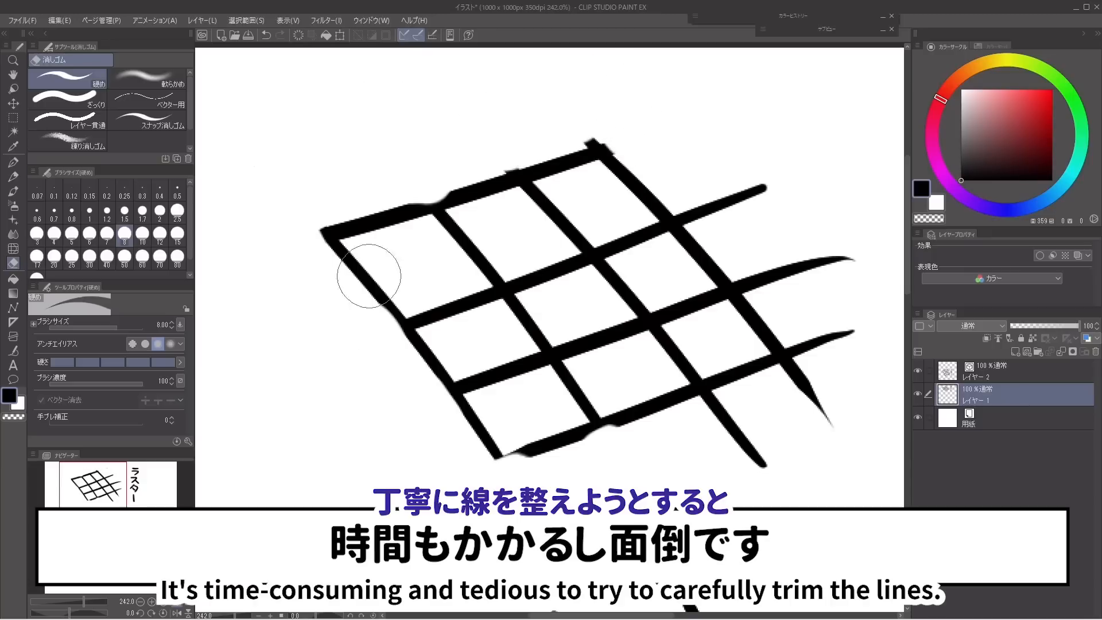
Step: Redraw the damaged upper edge of the raster grid with the G pen
{"action": "key", "text": "p"}
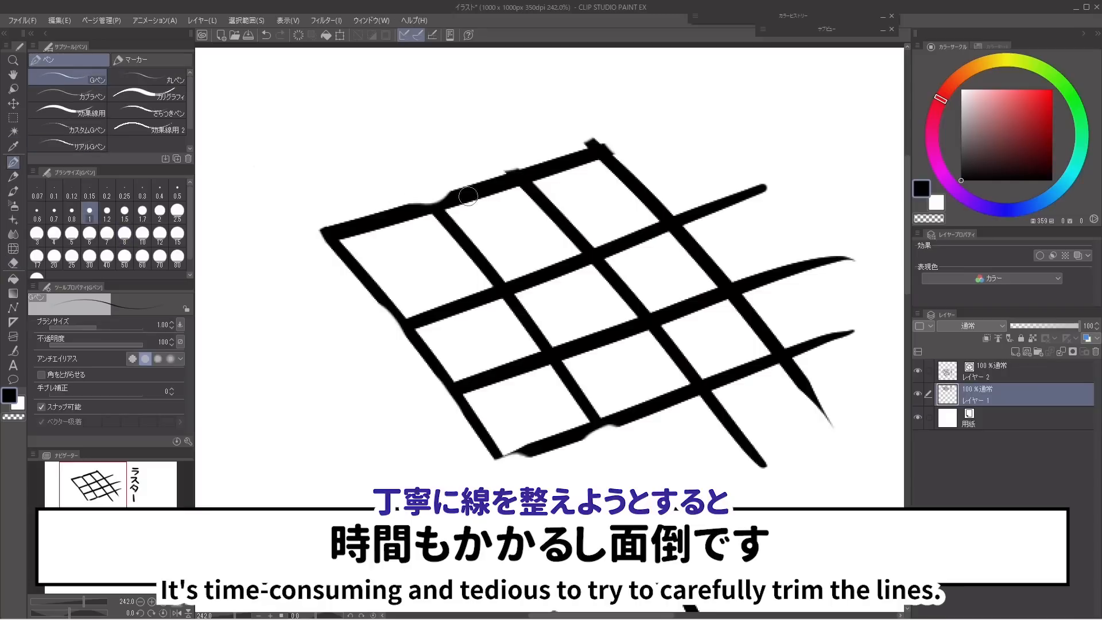
{"action": "left_click_drag", "start_coordinate": [469, 186], "coordinate": [485, 183]}
{"action": "left_click_drag", "start_coordinate": [605, 144], "coordinate": [512, 178]}
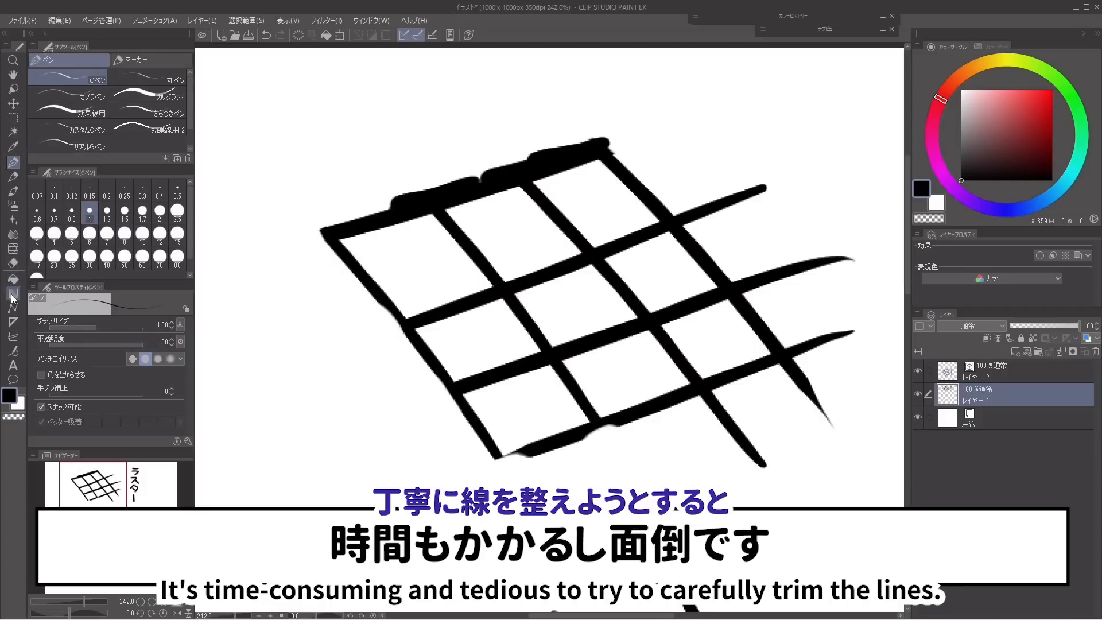
Step: Trim the excess ink along the raster grid's upper edge with the 硬め eraser
{"action": "left_click", "coordinate": [12, 262]}
{"action": "mouse_move", "coordinate": [583, 128]}
{"action": "left_mouse_down"}
{"action": "mouse_move", "coordinate": [574, 116]}
{"action": "mouse_move", "coordinate": [437, 172]}
{"action": "left_mouse_up"}
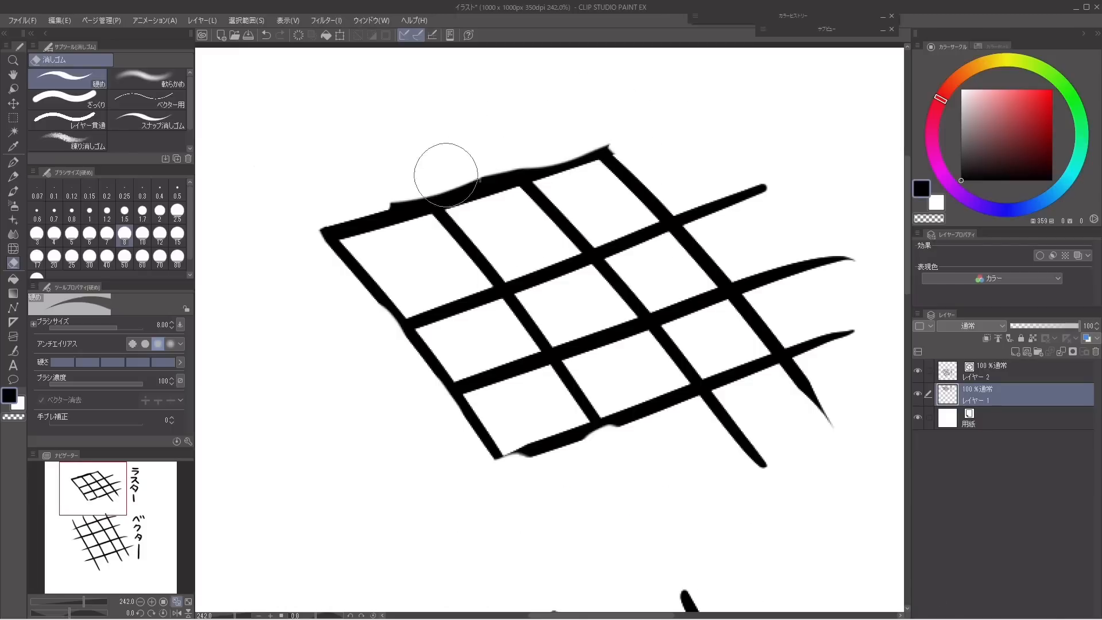
{"action": "mouse_move", "coordinate": [372, 200]}
{"action": "left_mouse_down"}
{"action": "mouse_move", "coordinate": [384, 221]}
{"action": "mouse_move", "coordinate": [418, 202]}
{"action": "left_mouse_up"}
Step: Target the vector layer レイヤー 2 and set the 硬め eraser to a 1 mm size with ベクター消去 at 交点まで
{"action": "left_click", "coordinate": [952, 376]}
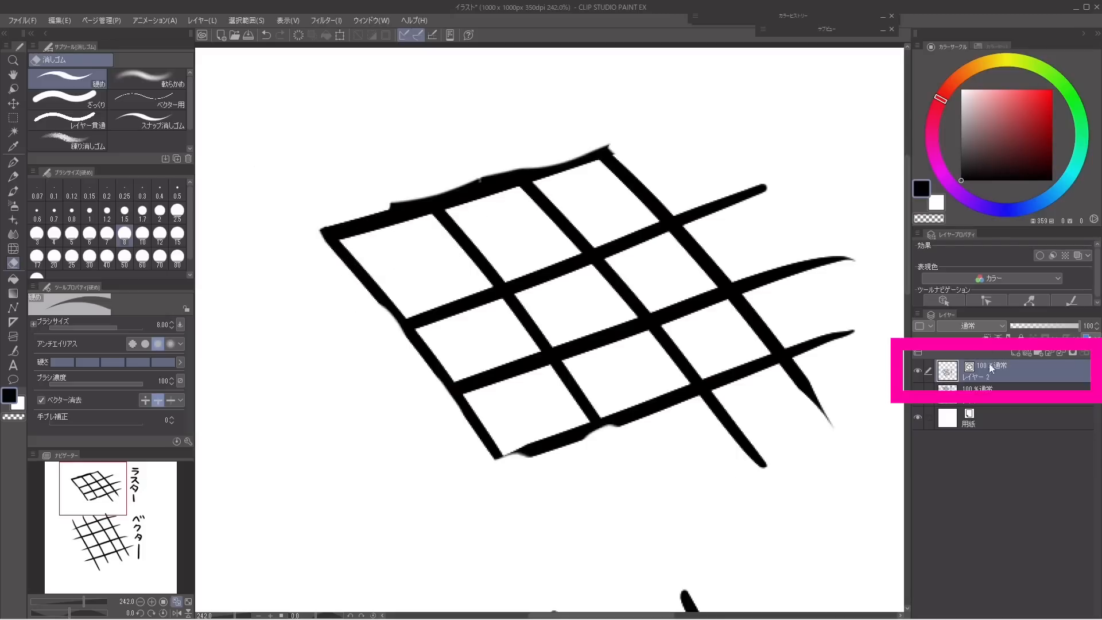
{"action": "scroll", "coordinate": [512, 340], "scroll_direction": "down", "scroll_amount": 10}
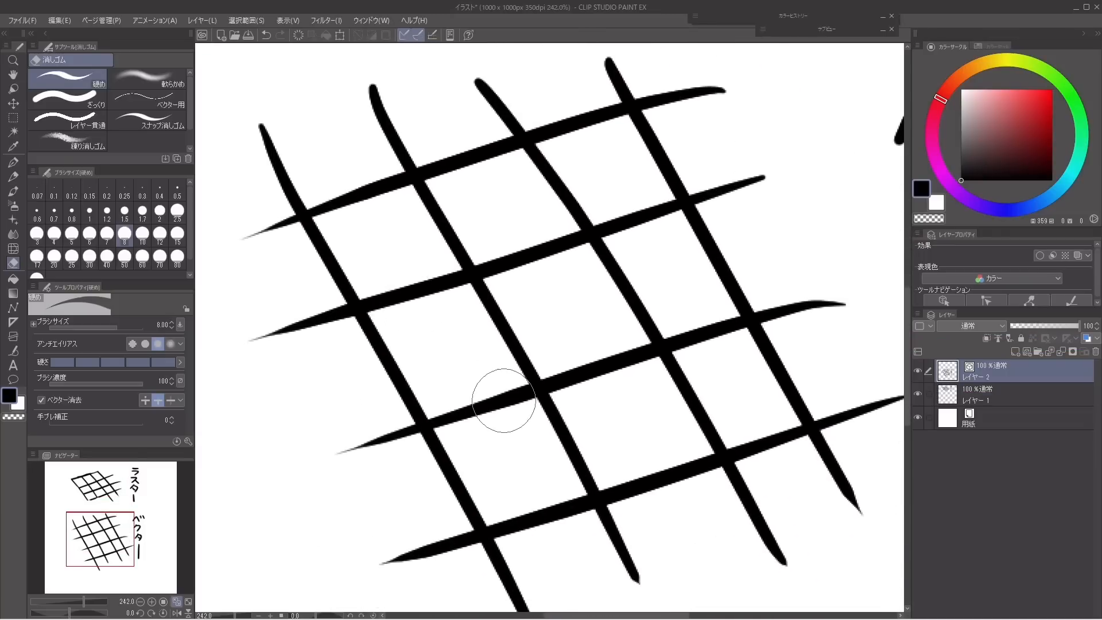
{"action": "left_click", "coordinate": [89, 211]}
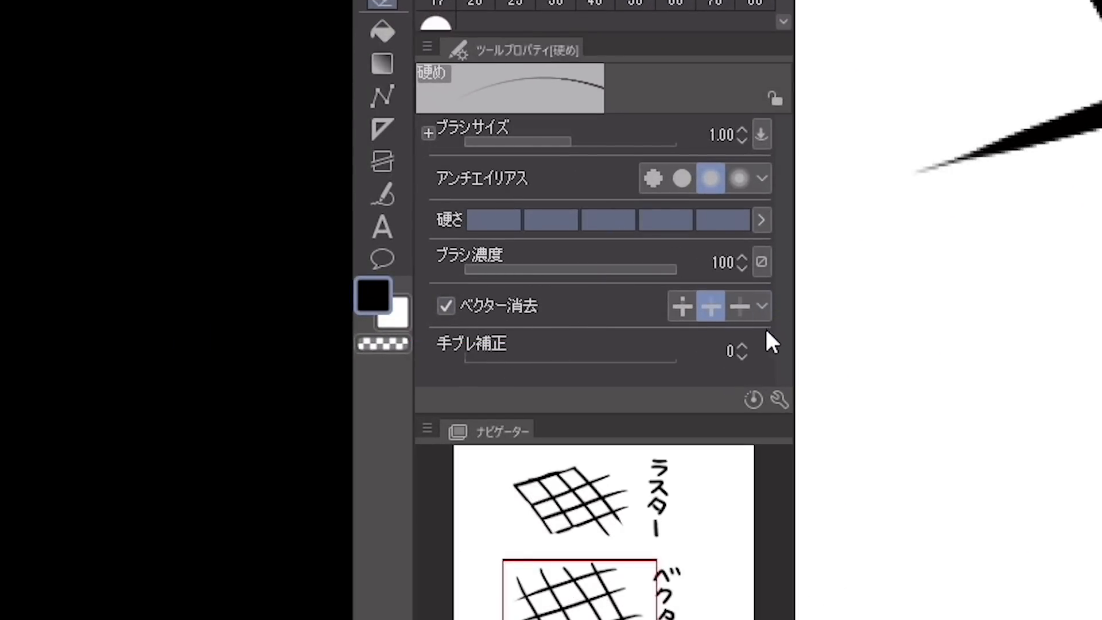
{"action": "left_click", "coordinate": [762, 307]}
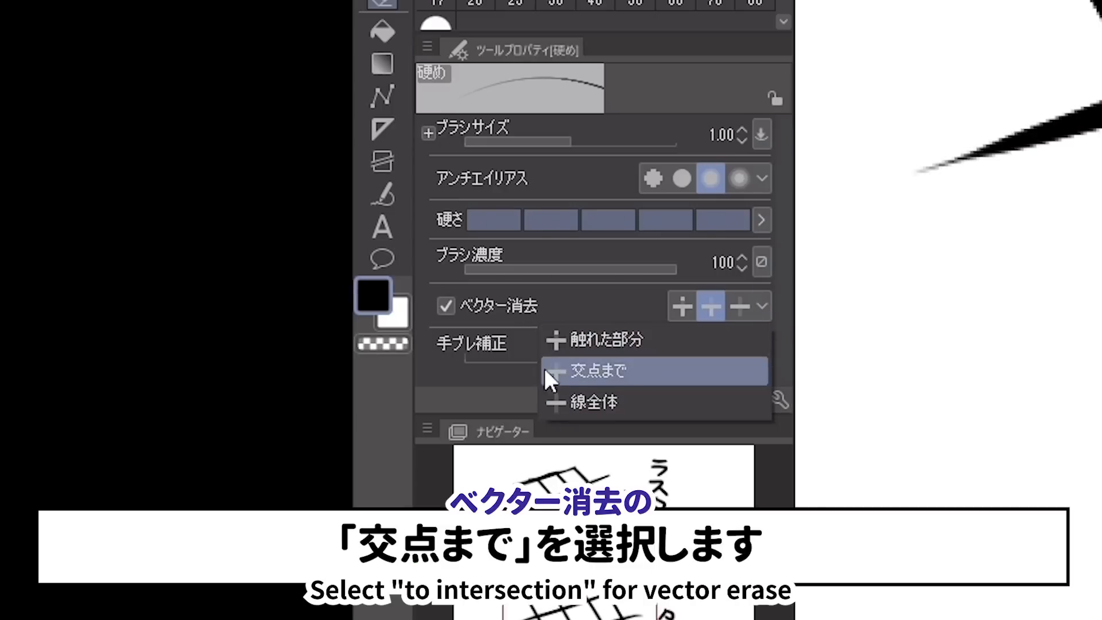
{"action": "left_click", "coordinate": [585, 379]}
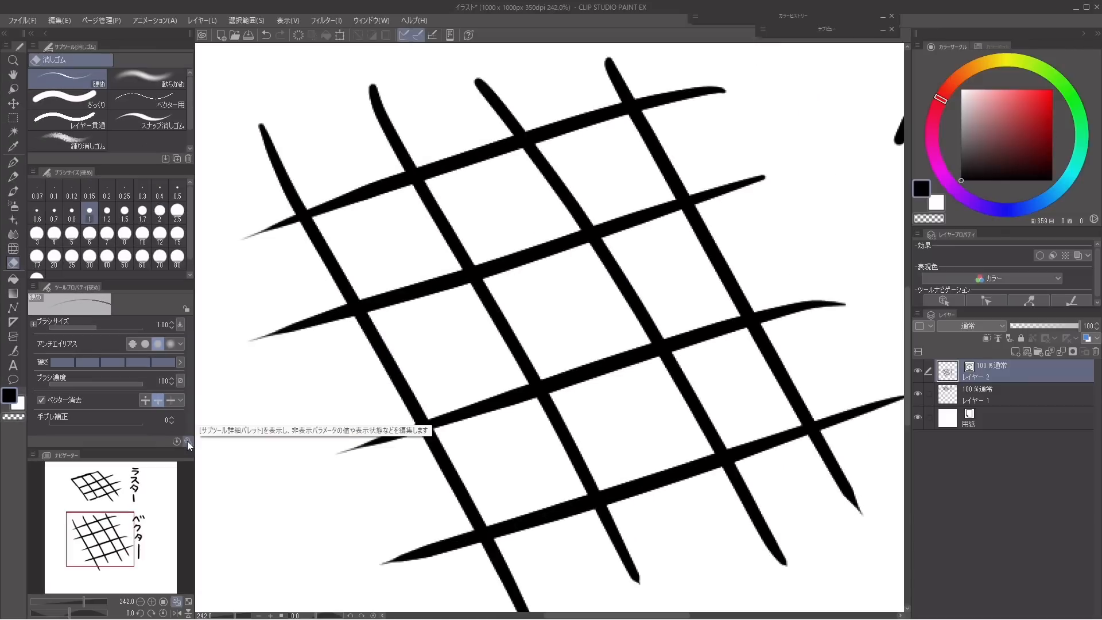
Step: Check in the eraser's detailed 消去 settings that ベクター消去 is displayed among the tool properties
{"action": "left_click", "coordinate": [187, 441]}
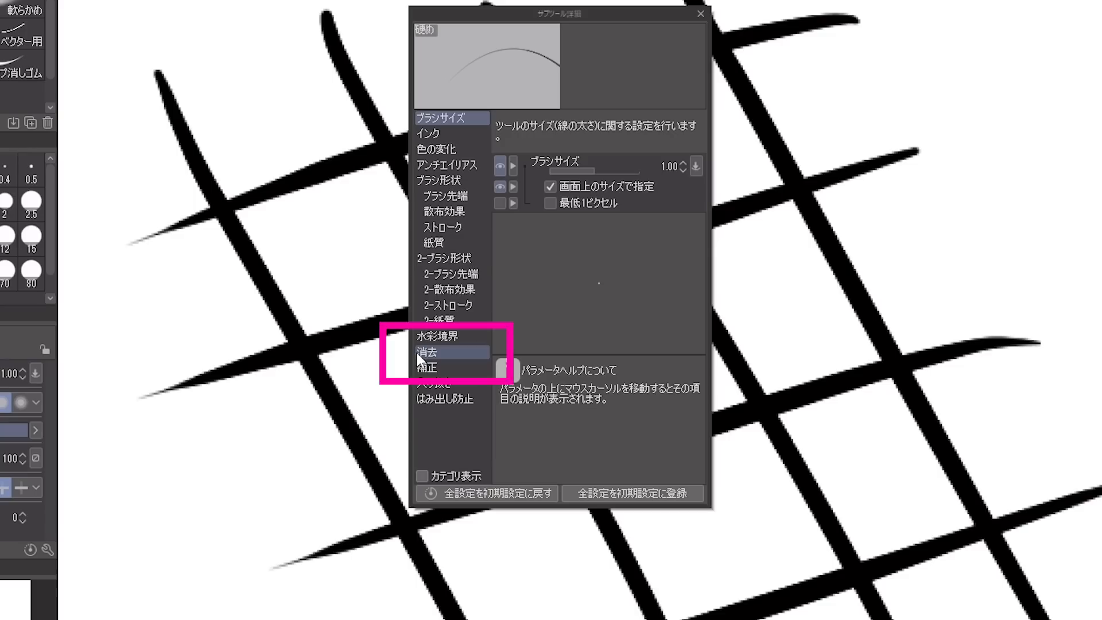
{"action": "left_click", "coordinate": [450, 355]}
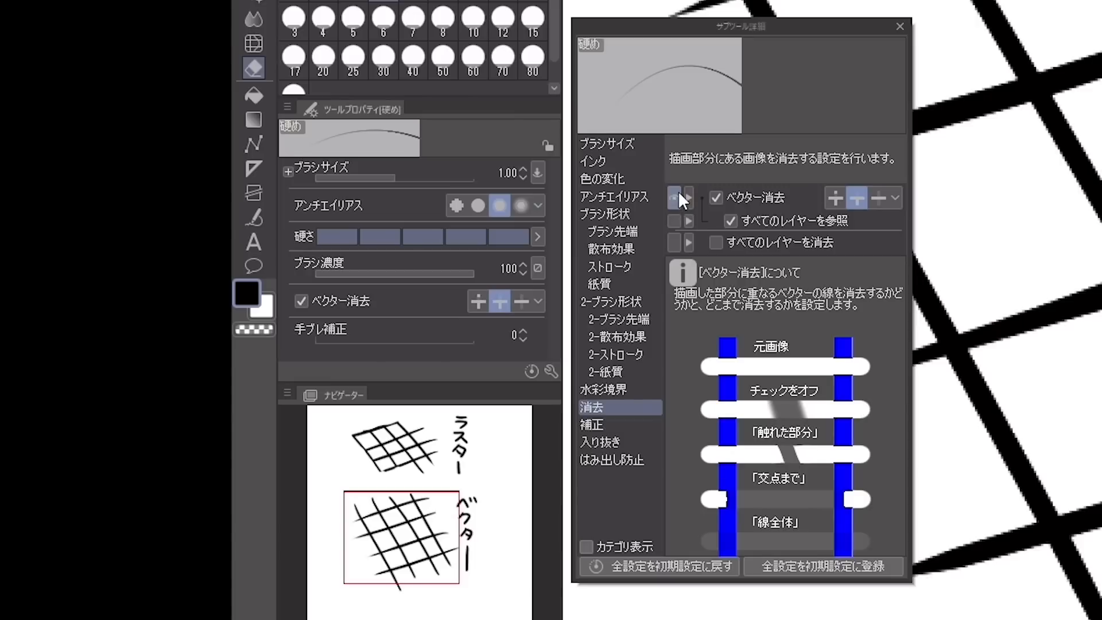
{"action": "left_click", "coordinate": [677, 196]}
{"action": "left_click", "coordinate": [900, 27]}
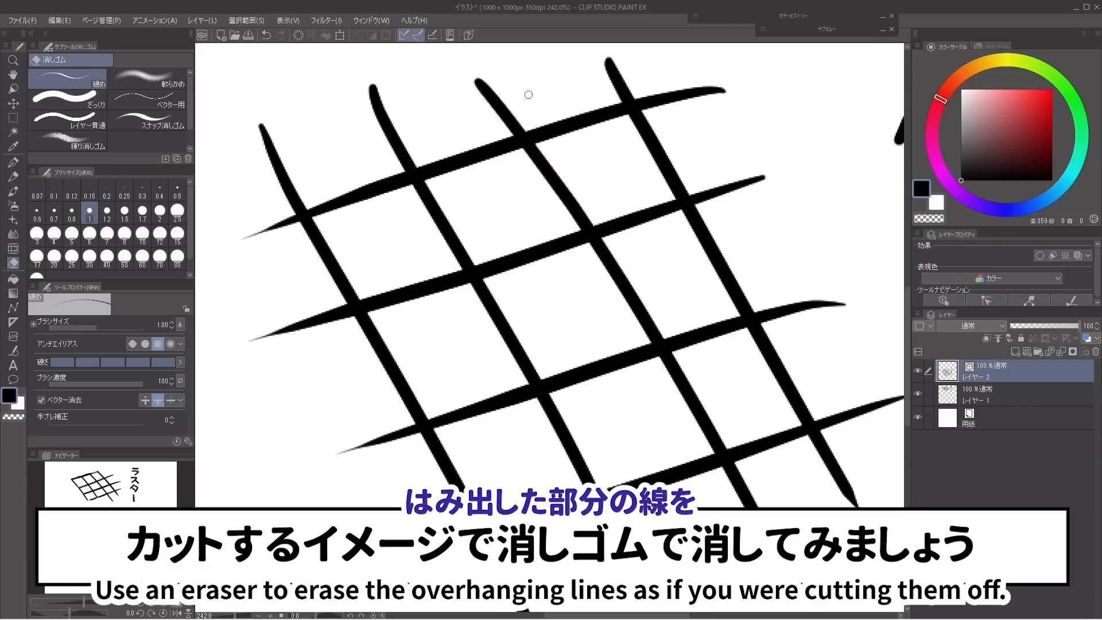
Step: Erase the upper overhang of the vector grid's third steep line and inspect the vector path of the second with the Object tool
{"action": "left_click_drag", "start_coordinate": [505, 103], "coordinate": [476, 117]}
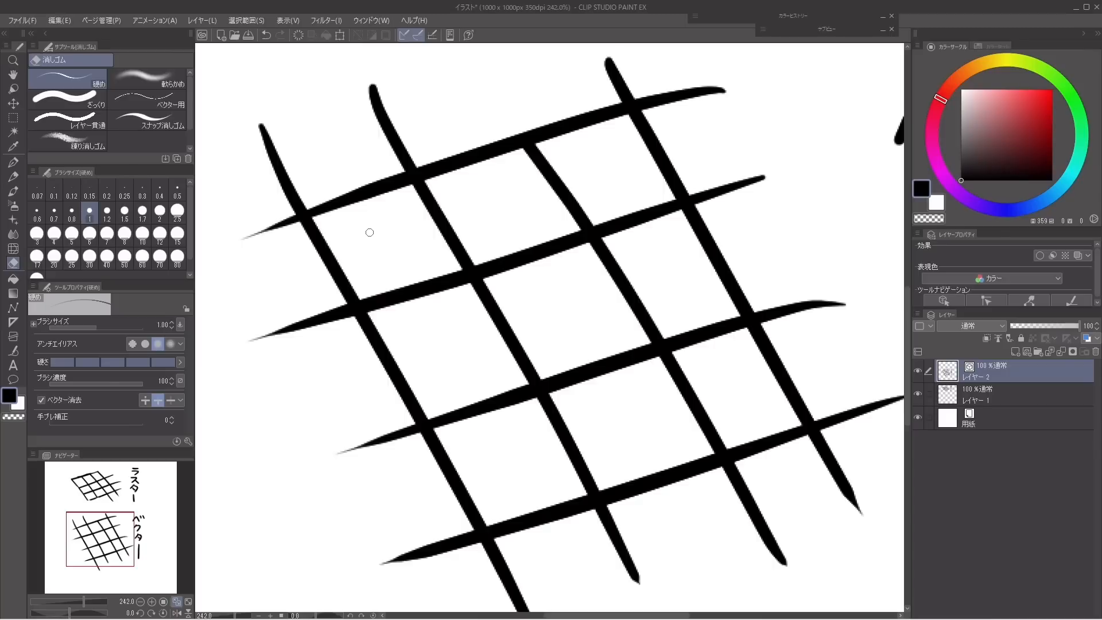
{"action": "key", "text": "o"}
{"action": "left_click", "coordinate": [395, 173]}
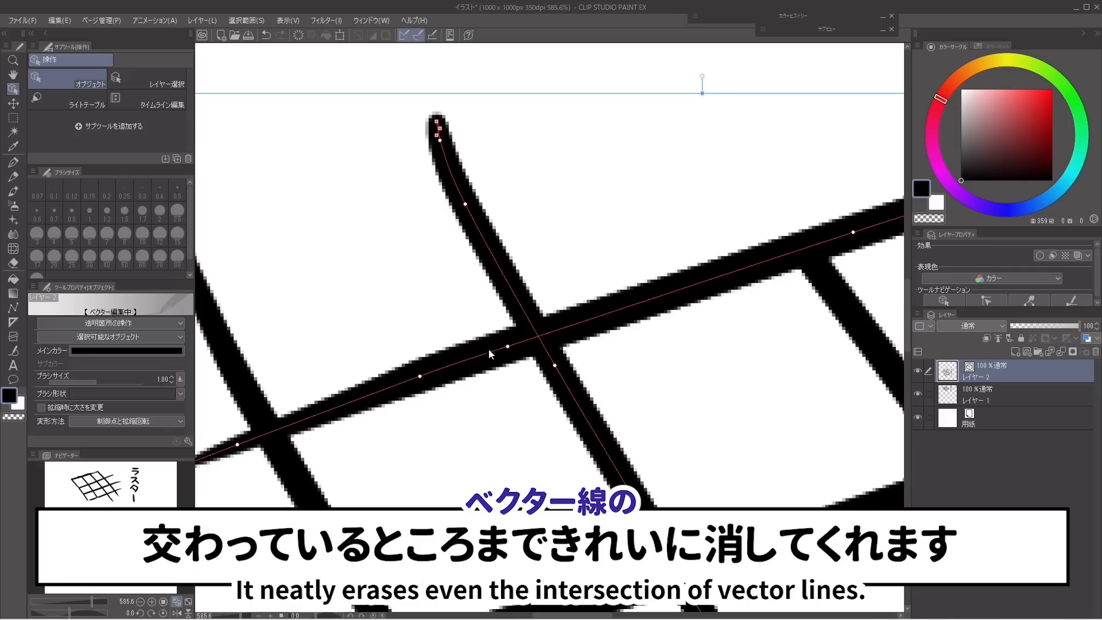
{"action": "left_click_drag", "start_coordinate": [546, 331], "coordinate": [542, 331]}
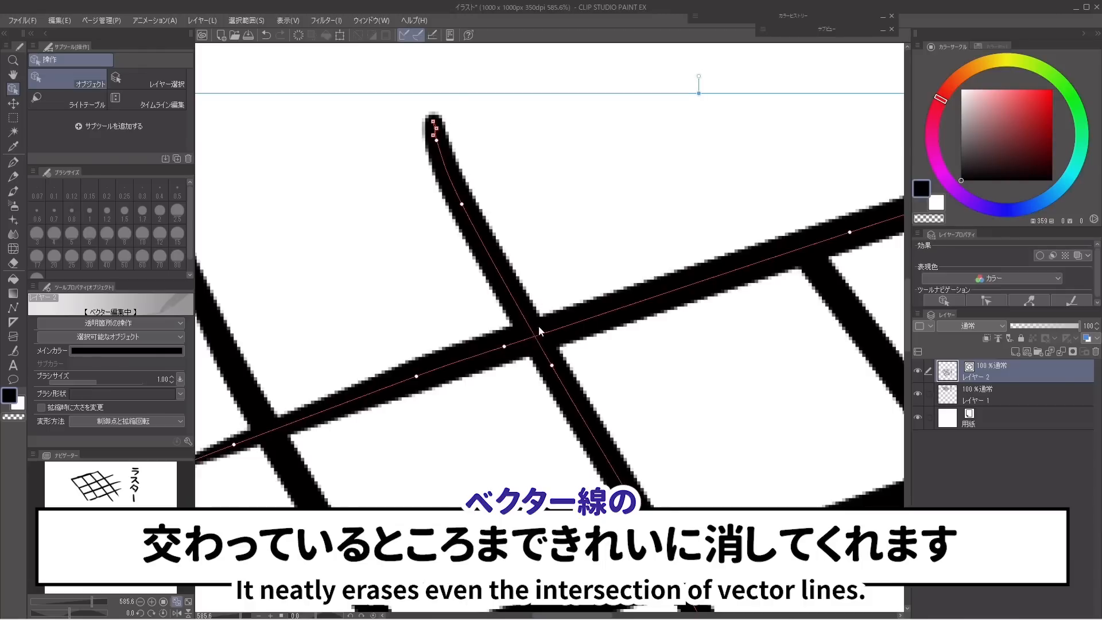
Step: Erase the upper overhang of the vector grid's second steep line, including the leftover tip, with the 硬め eraser
{"action": "key", "text": "e"}
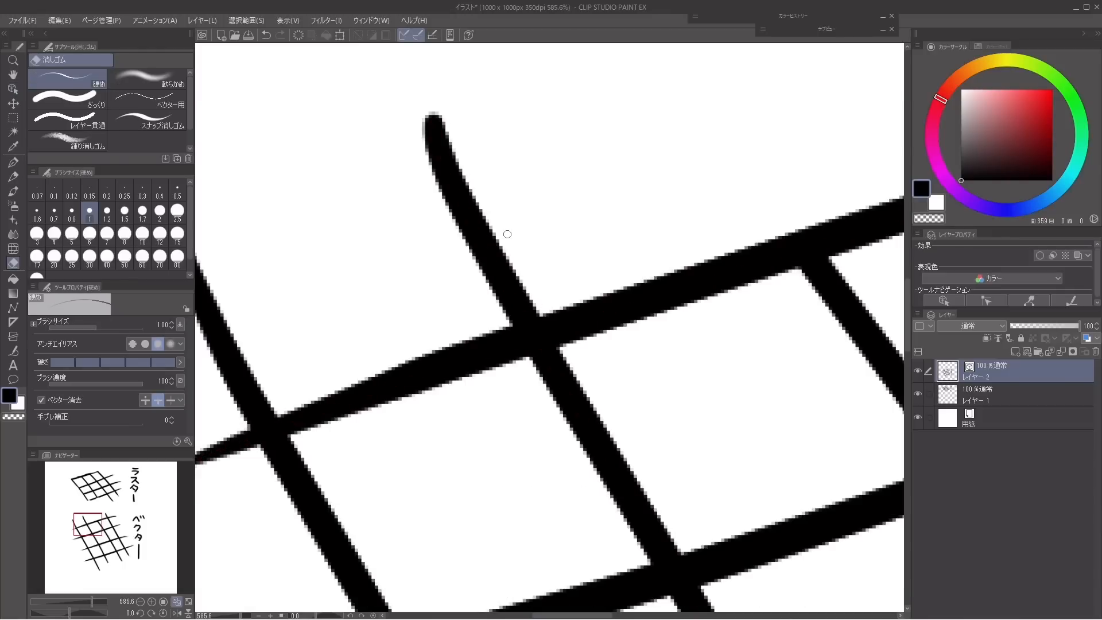
{"action": "mouse_move", "coordinate": [507, 234]}
{"action": "left_mouse_down"}
{"action": "mouse_move", "coordinate": [453, 264]}
{"action": "mouse_move", "coordinate": [512, 251]}
{"action": "left_mouse_up"}
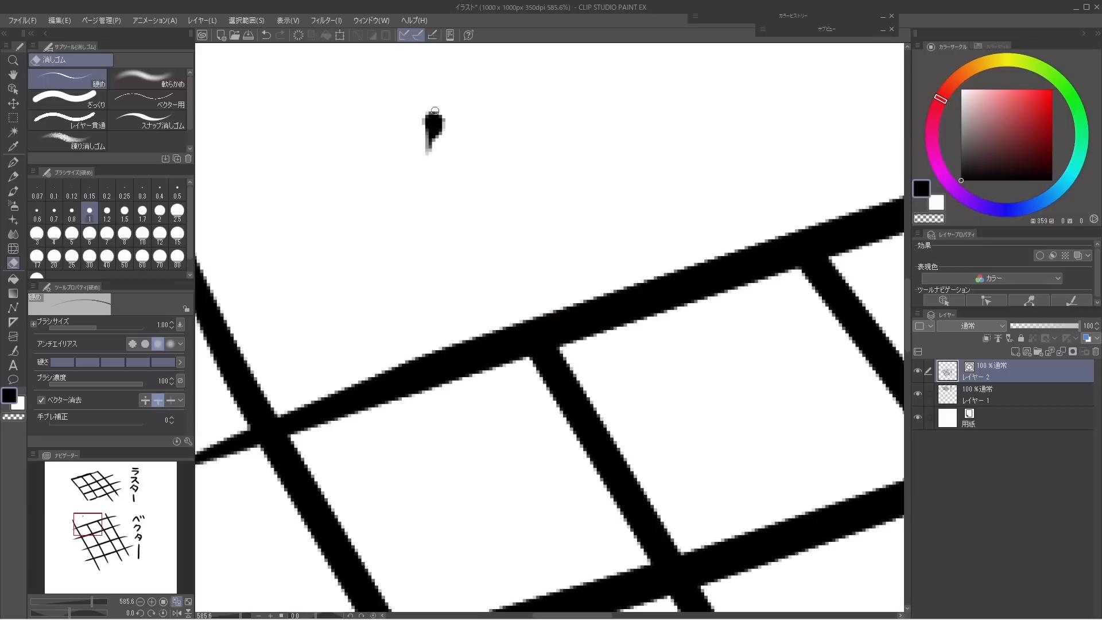
{"action": "mouse_move", "coordinate": [435, 111]}
{"action": "left_mouse_down"}
{"action": "mouse_move", "coordinate": [431, 153]}
{"action": "mouse_move", "coordinate": [431, 92]}
{"action": "left_mouse_up"}
{"action": "left_click_drag", "start_coordinate": [431, 85], "coordinate": [401, 99]}
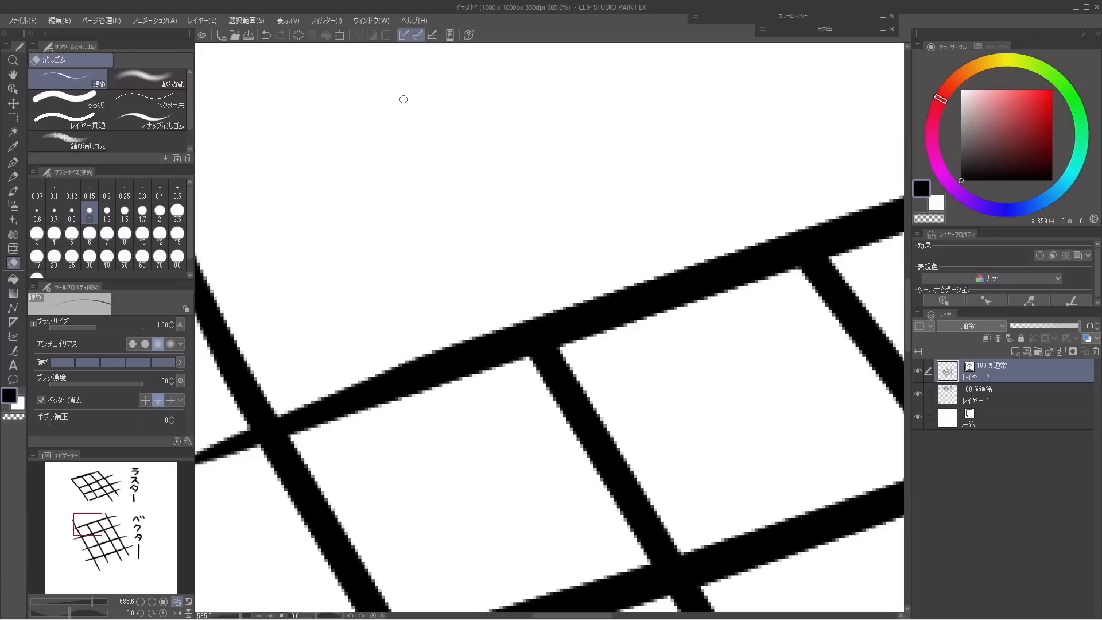
Step: Trim all remaining line ends overhanging the vector grid's outer edges back to their intersections
{"action": "scroll", "coordinate": [411, 85], "scroll_direction": "down", "scroll_amount": 4}
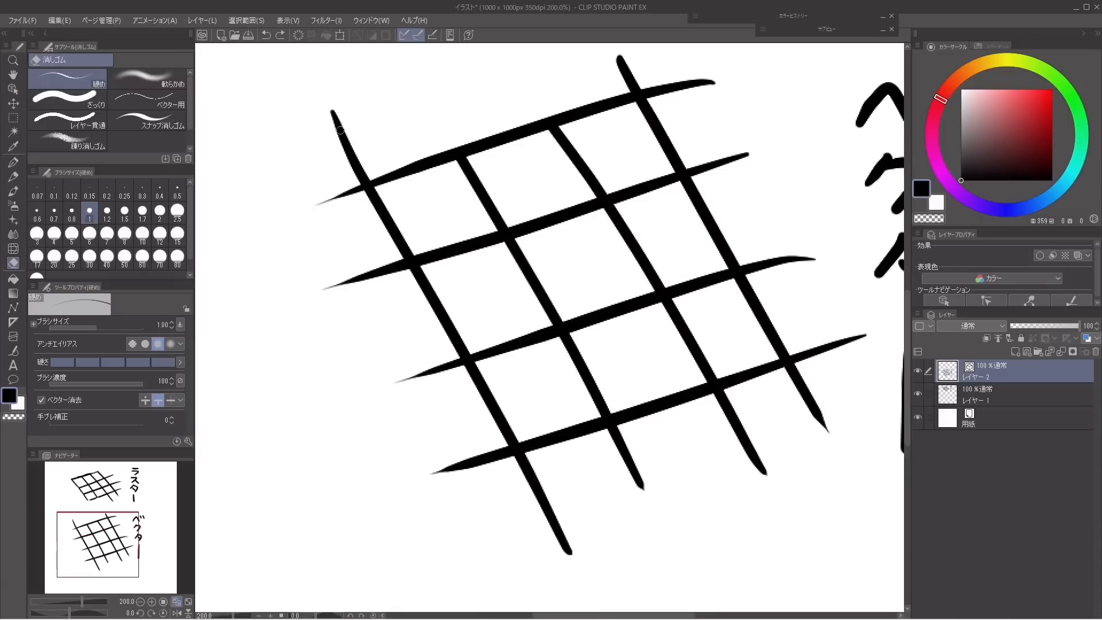
{"action": "left_click_drag", "start_coordinate": [331, 111], "coordinate": [366, 187]}
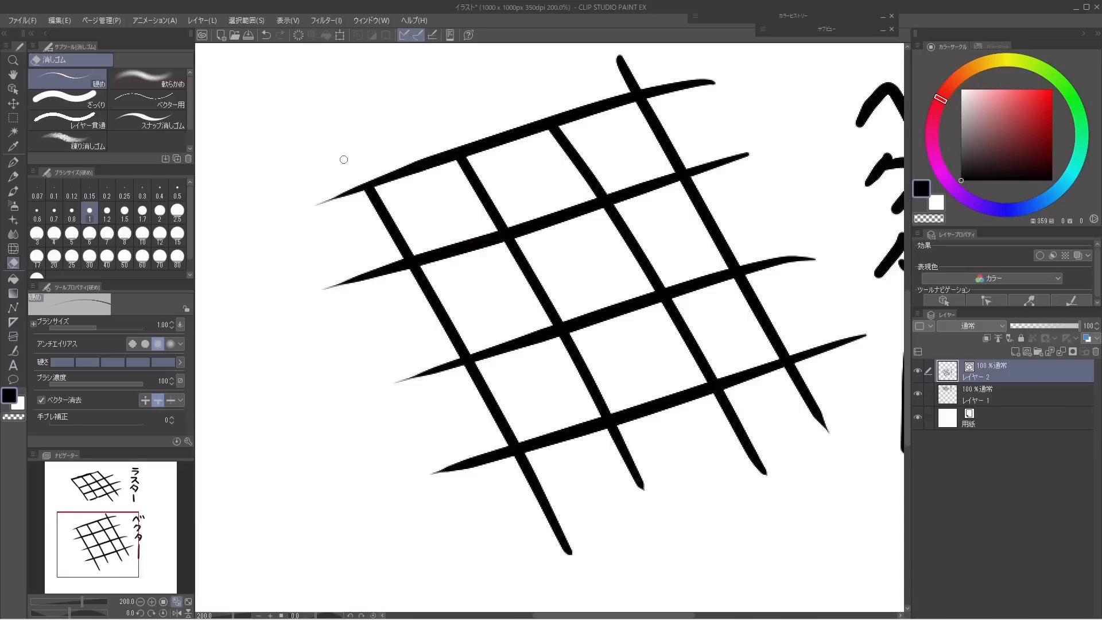
{"action": "left_click_drag", "start_coordinate": [375, 248], "coordinate": [507, 497]}
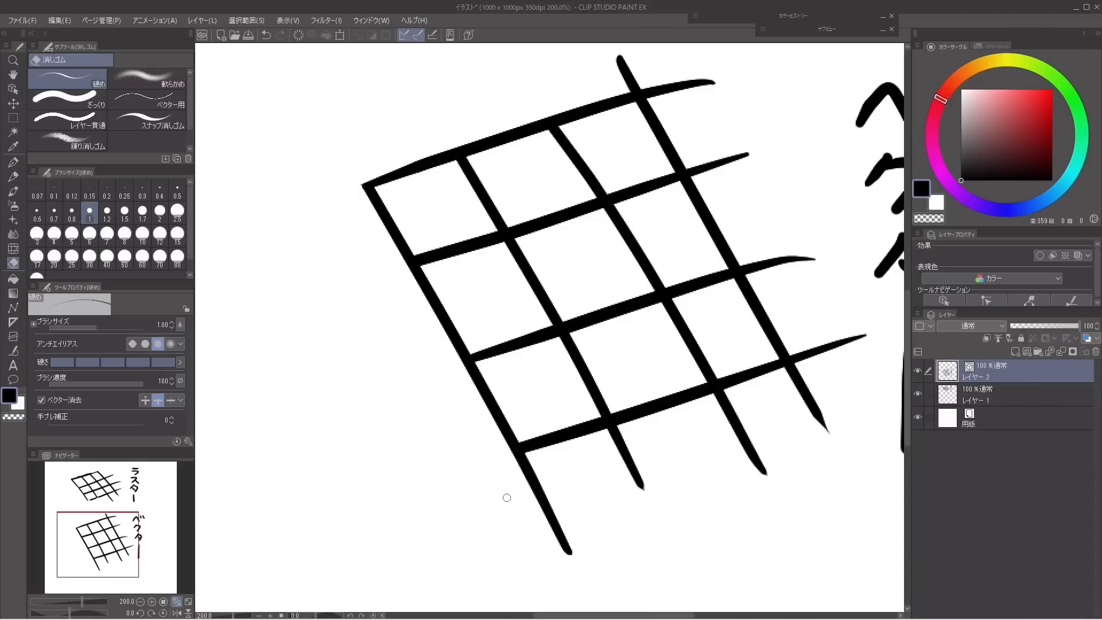
{"action": "left_click_drag", "start_coordinate": [817, 377], "coordinate": [482, 516]}
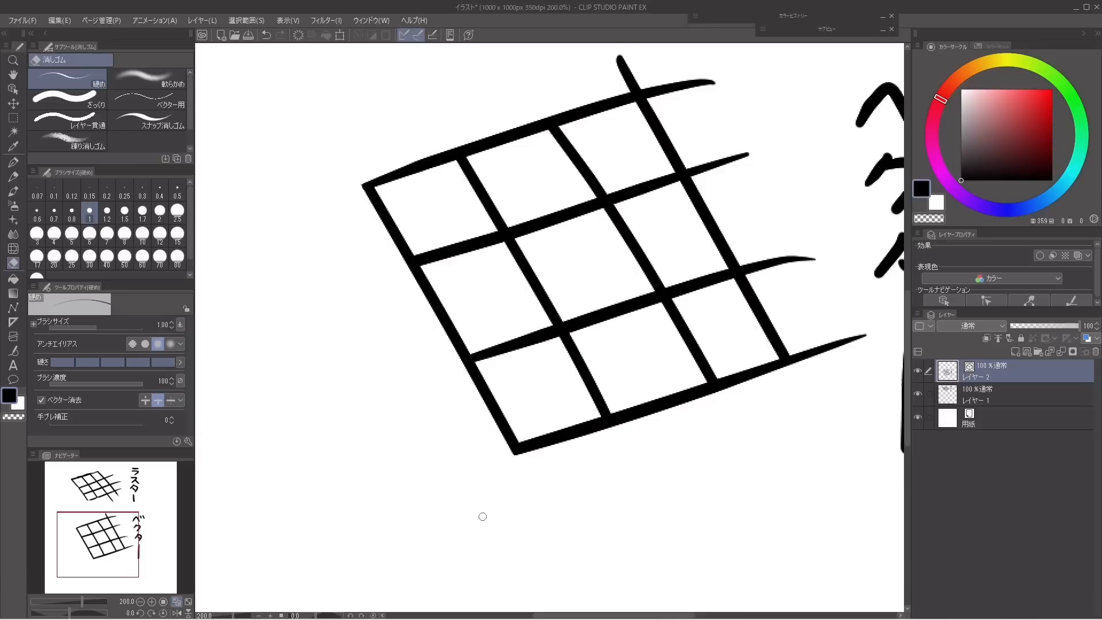
{"action": "mouse_move", "coordinate": [660, 66]}
{"action": "left_mouse_down"}
{"action": "mouse_move", "coordinate": [836, 401]}
{"action": "mouse_move", "coordinate": [531, 100]}
{"action": "left_mouse_up"}
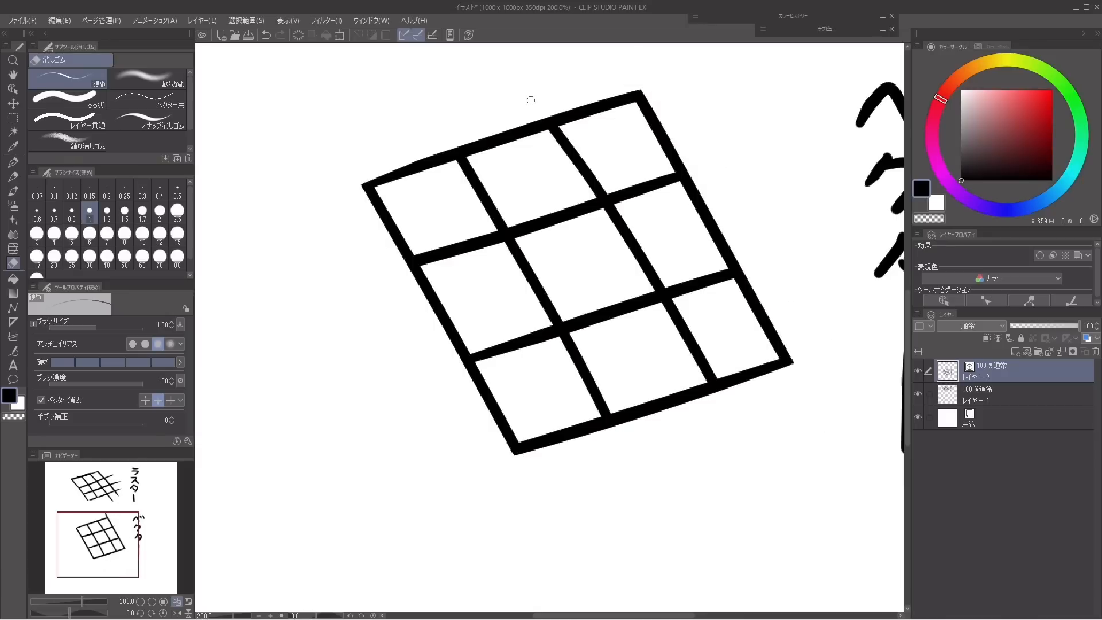
Step: Draw a zigzag of six crossing strokes beside the vector grid's lower-left edge with the 1 mm G pen
{"action": "left_click_drag", "start_coordinate": [395, 359], "coordinate": [307, 377]}
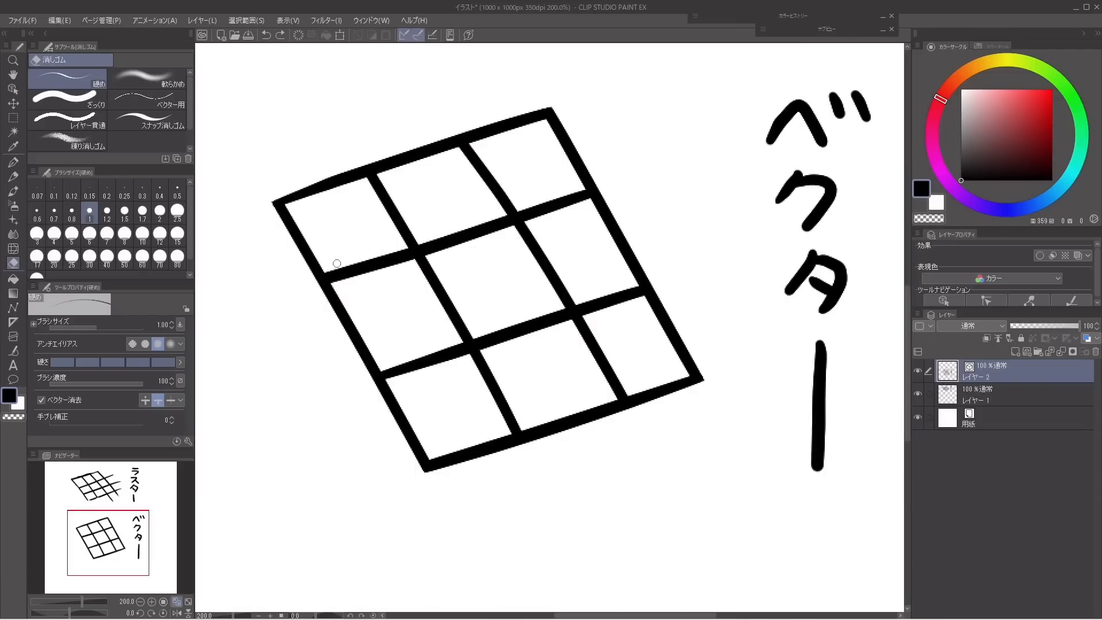
{"action": "mouse_move", "coordinate": [577, 149]}
{"action": "left_mouse_down"}
{"action": "mouse_move", "coordinate": [466, 212]}
{"action": "mouse_move", "coordinate": [546, 373]}
{"action": "left_mouse_up"}
{"action": "left_click_drag", "start_coordinate": [464, 198], "coordinate": [372, 521]}
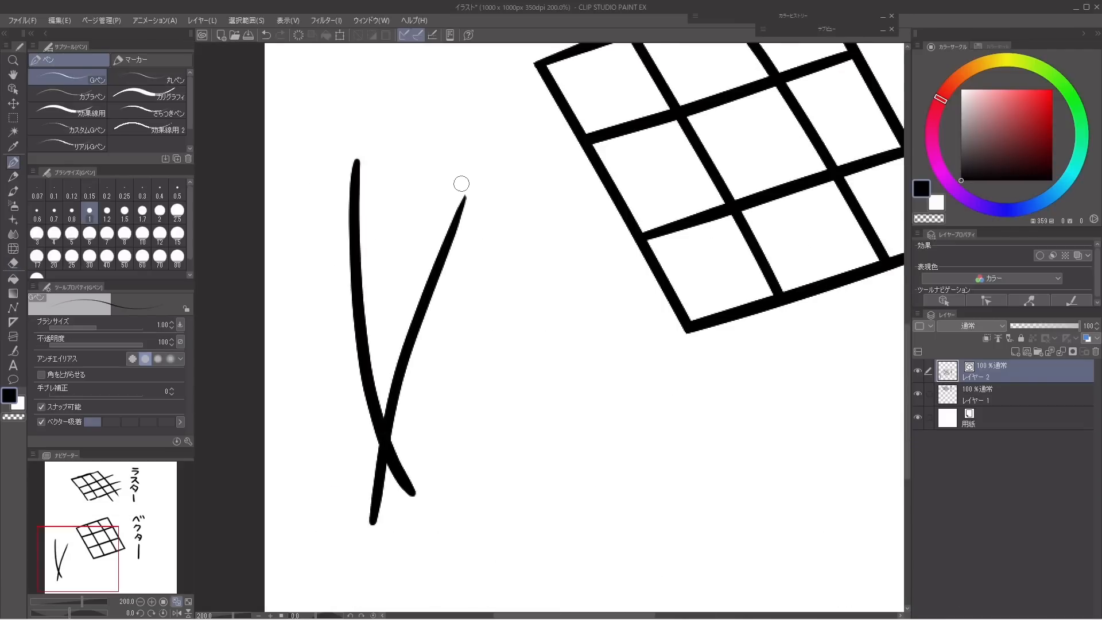
{"action": "left_click_drag", "start_coordinate": [453, 184], "coordinate": [534, 520]}
{"action": "mouse_move", "coordinate": [578, 220]}
{"action": "left_mouse_down"}
{"action": "mouse_move", "coordinate": [492, 517]}
{"action": "mouse_move", "coordinate": [615, 526]}
{"action": "left_mouse_up"}
{"action": "left_click_drag", "start_coordinate": [636, 272], "coordinate": [577, 542]}
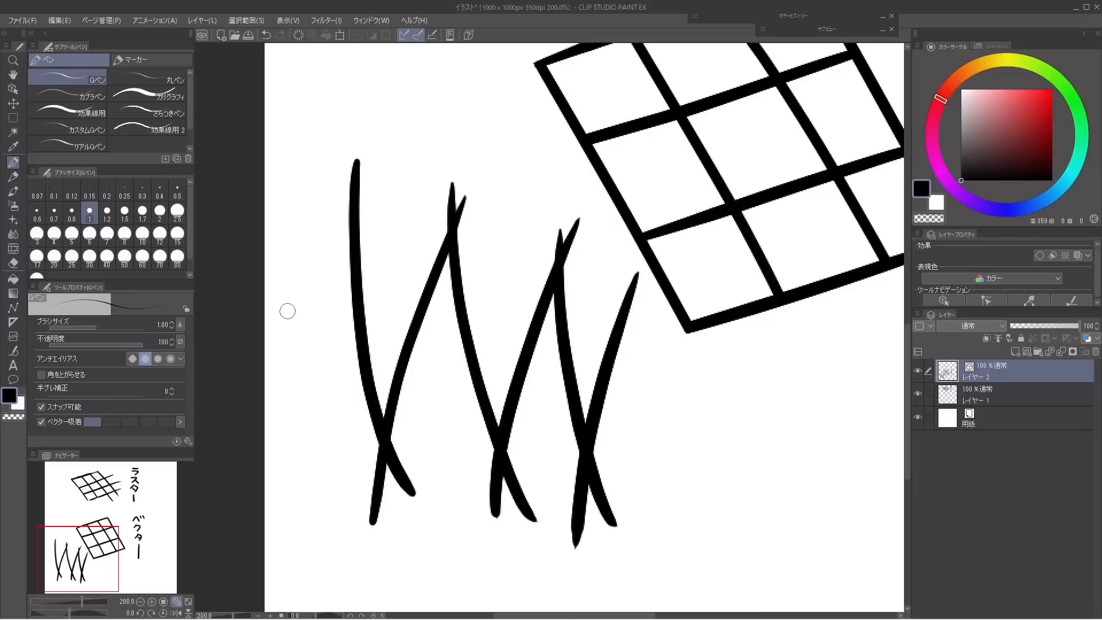
Step: Erase the stroke ends overhanging the zigzag's lower and upper crossings to leave pointed corners
{"action": "scroll", "coordinate": [370, 425], "scroll_direction": "down", "scroll_amount": 2}
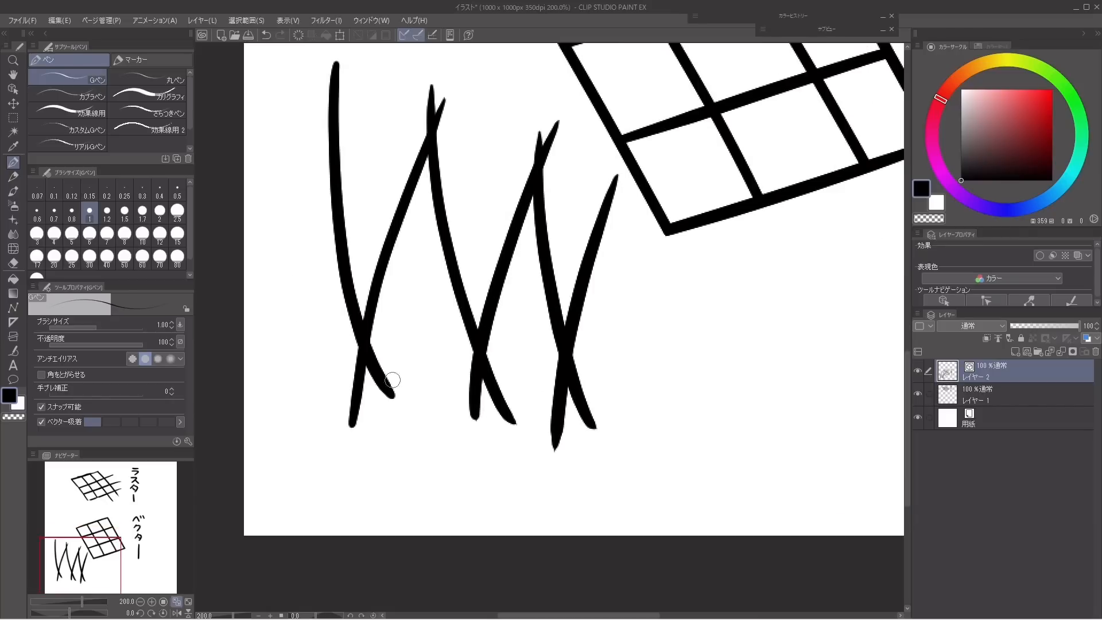
{"action": "left_click", "coordinate": [13, 263]}
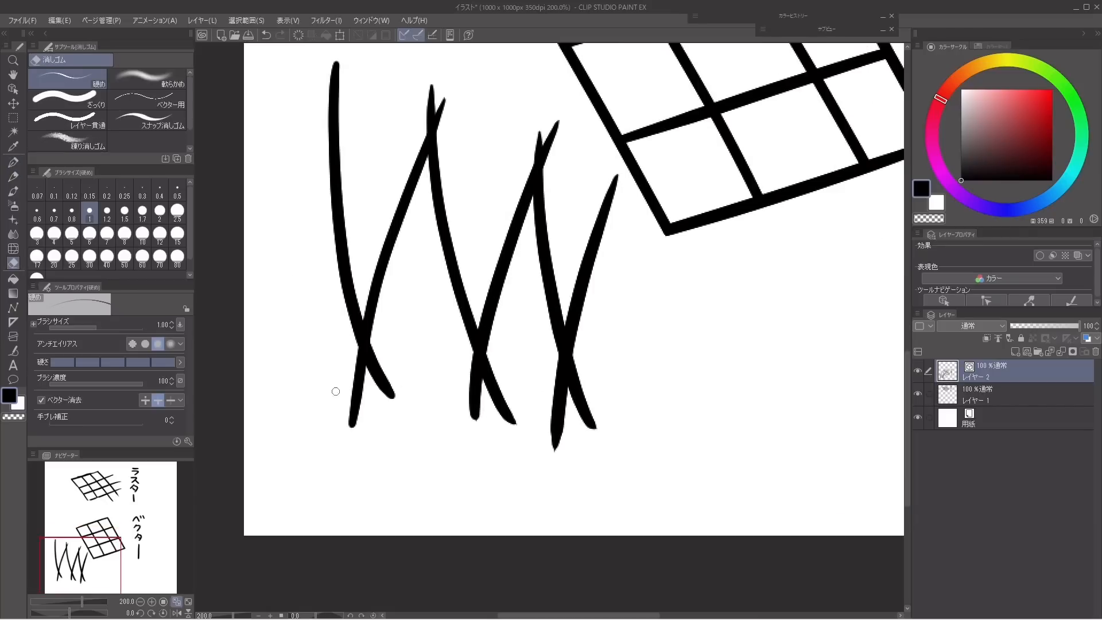
{"action": "mouse_move", "coordinate": [337, 389]}
{"action": "left_mouse_down"}
{"action": "mouse_move", "coordinate": [448, 385]}
{"action": "mouse_move", "coordinate": [620, 404]}
{"action": "left_mouse_up"}
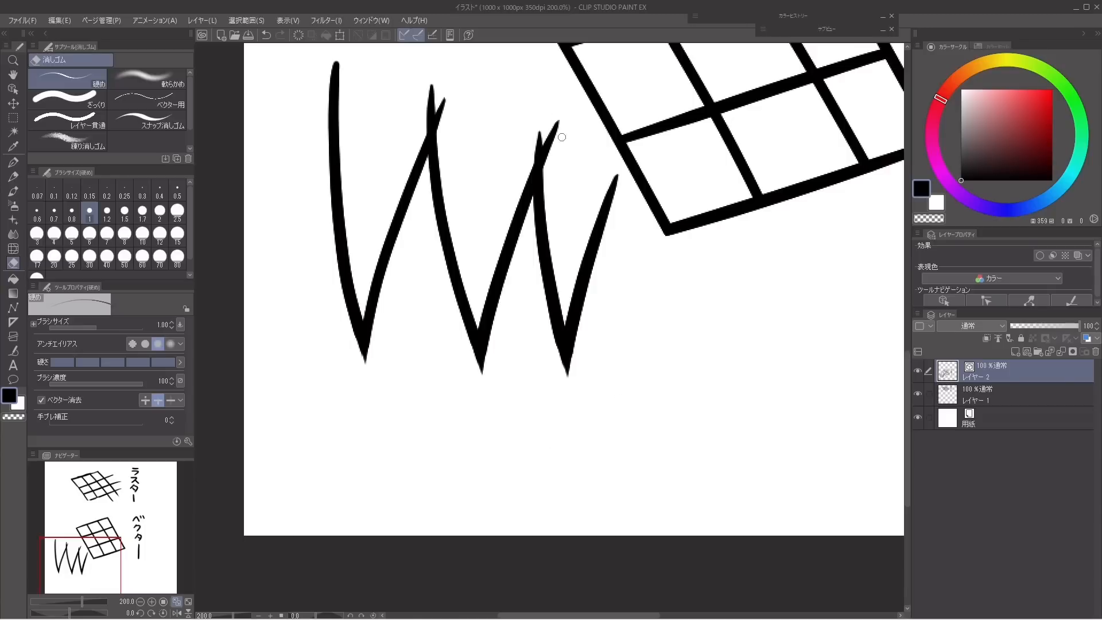
{"action": "left_click_drag", "start_coordinate": [562, 137], "coordinate": [396, 103]}
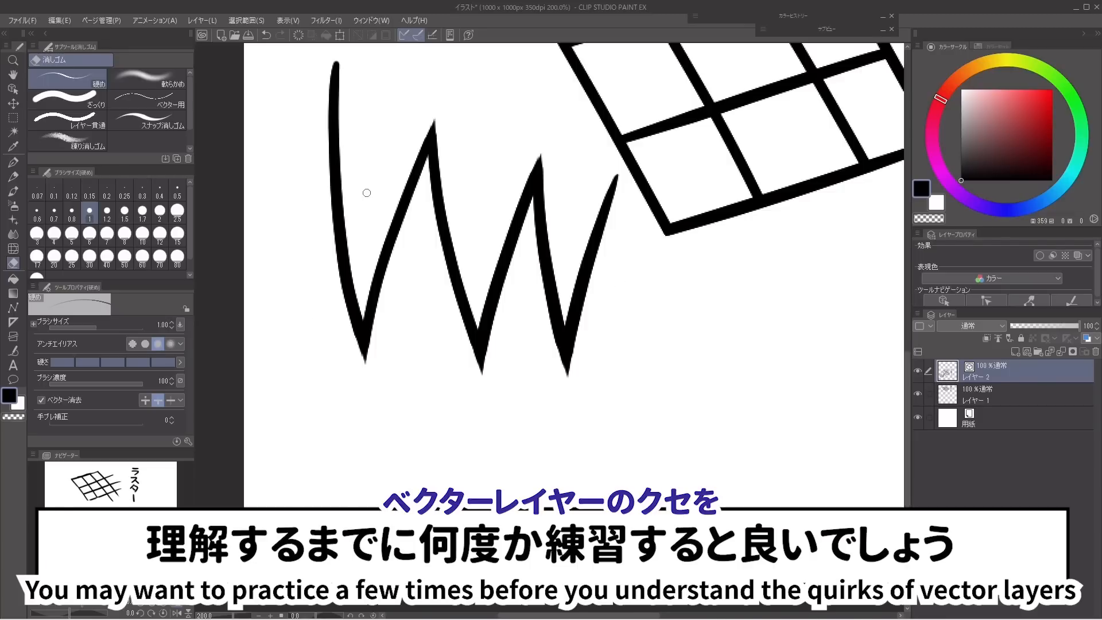
Step: Clear everything drawn on the raster layer レイヤー 1 and the vector layer レイヤー 2 with the 消去 command
{"action": "left_click_drag", "start_coordinate": [366, 192], "coordinate": [303, 378]}
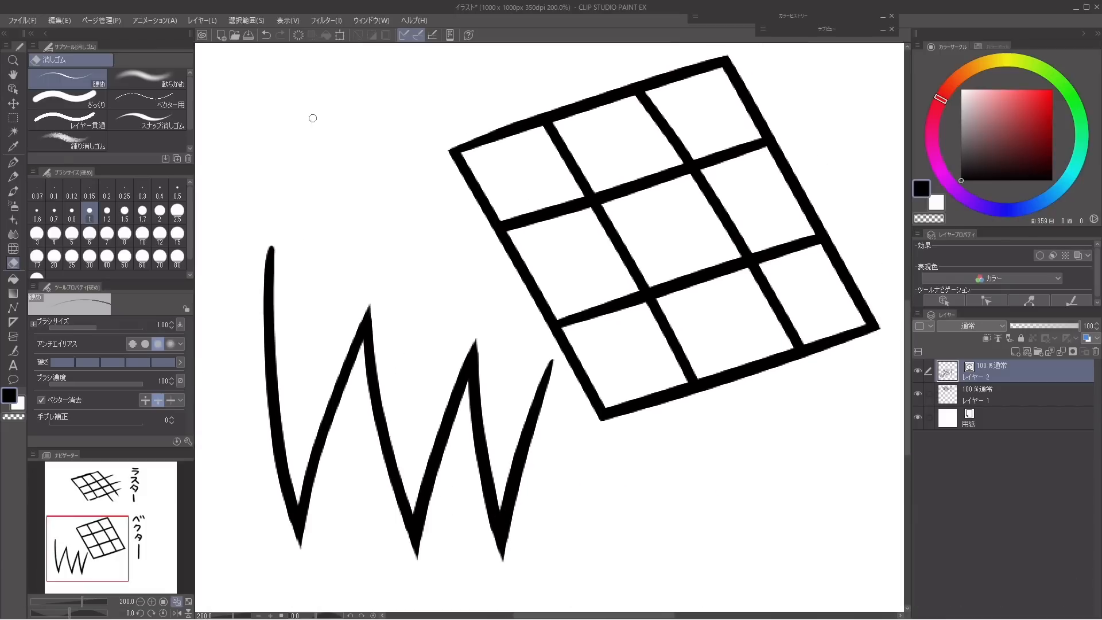
{"action": "scroll", "coordinate": [414, 214], "scroll_direction": "down", "scroll_amount": 5}
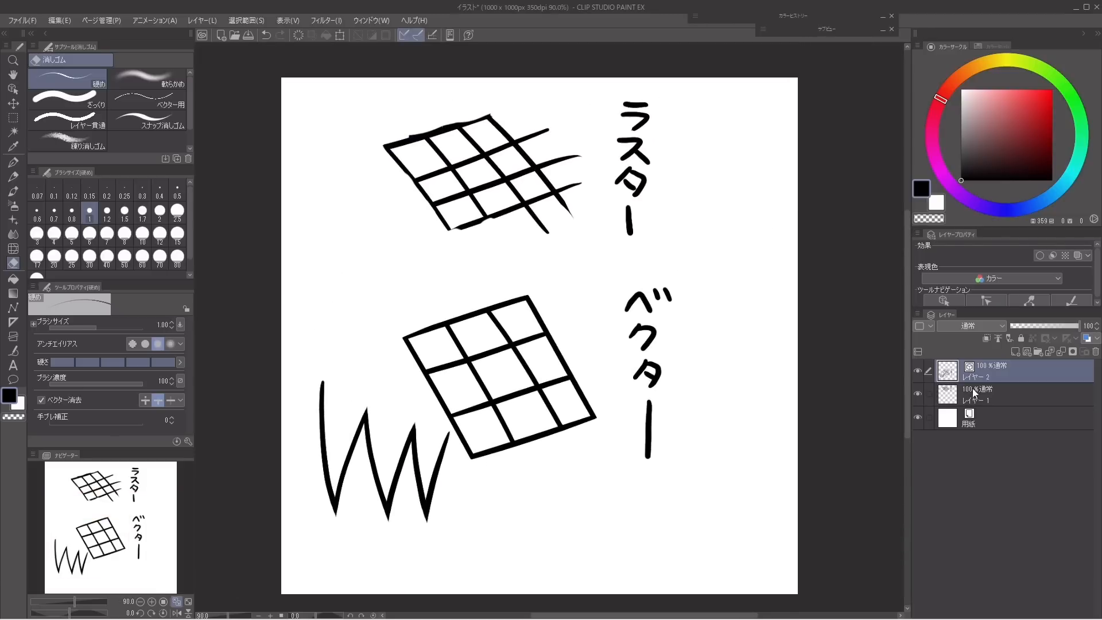
{"action": "left_click", "coordinate": [954, 396]}
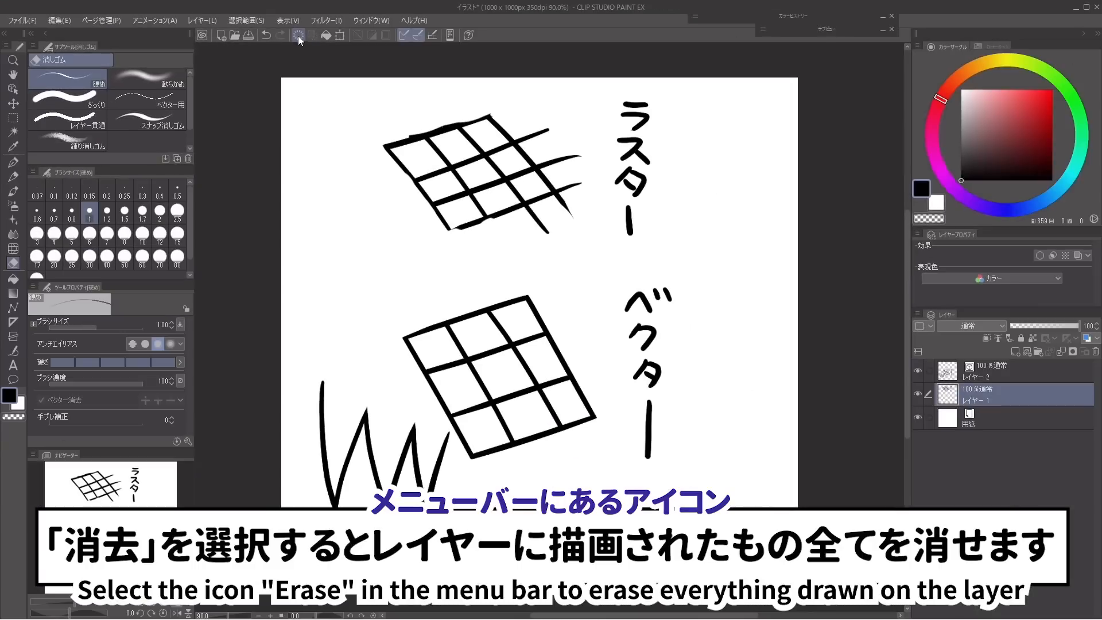
{"action": "left_click", "coordinate": [470, 119]}
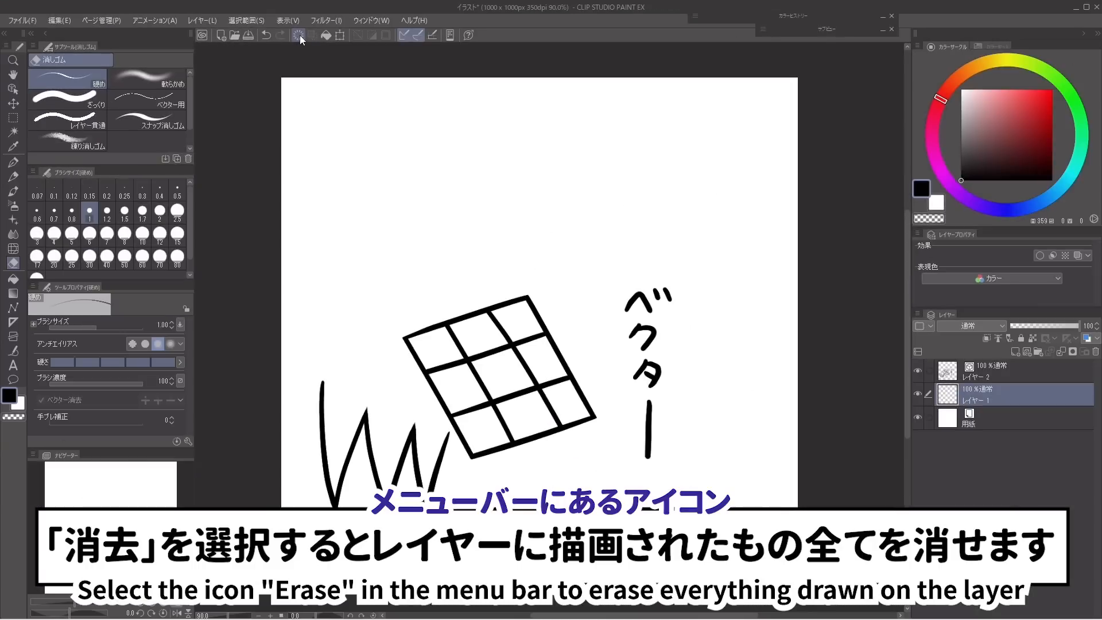
{"action": "left_click", "coordinate": [998, 373]}
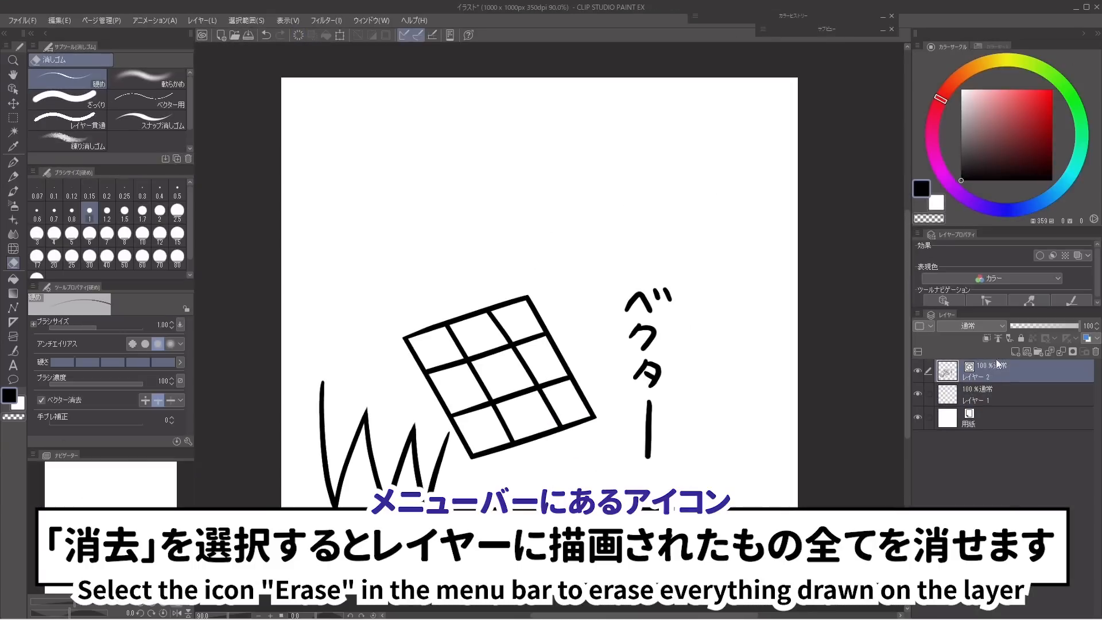
{"action": "left_click", "coordinate": [297, 35]}
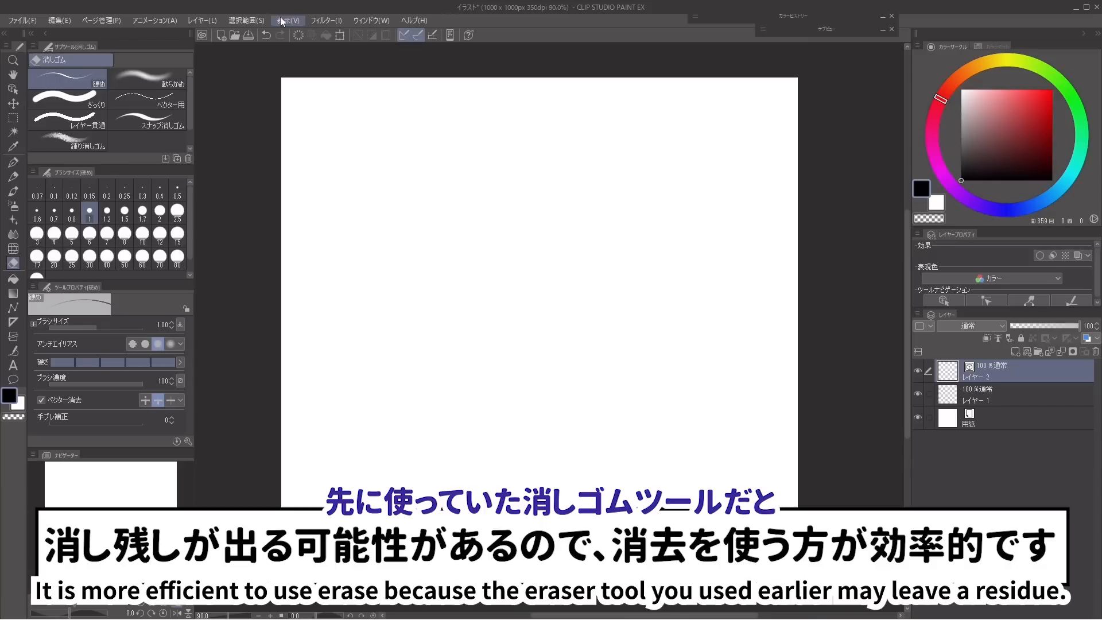
Step: Draw a large apple outline with crossing line ends at its top dip on レイヤー 2 with the 1 mm G pen
{"action": "left_click", "coordinate": [928, 394]}
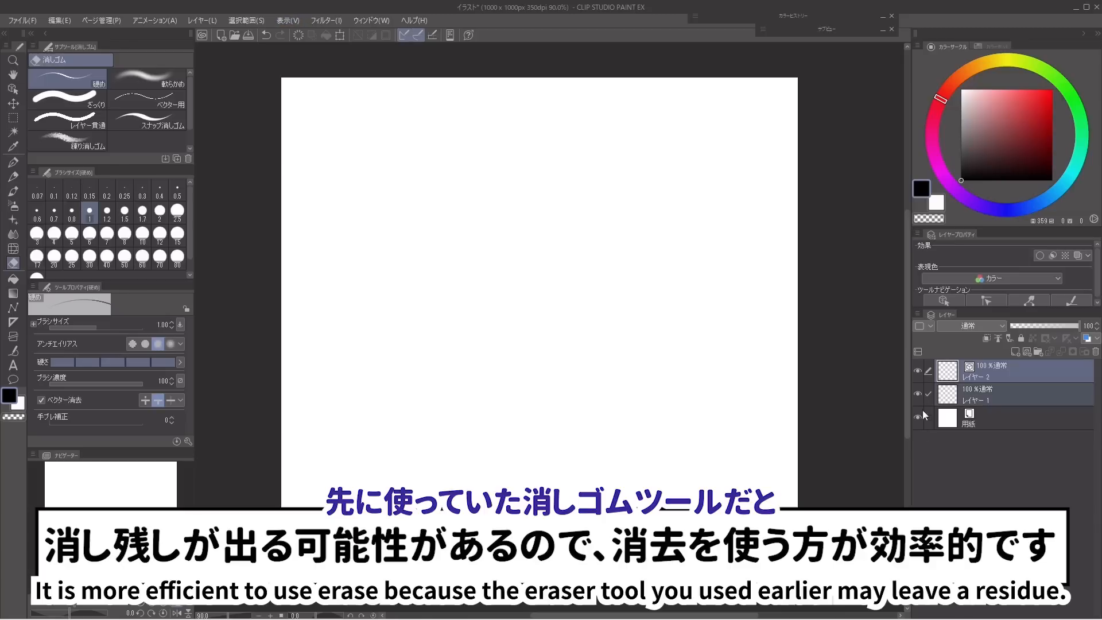
{"action": "left_click", "coordinate": [928, 394]}
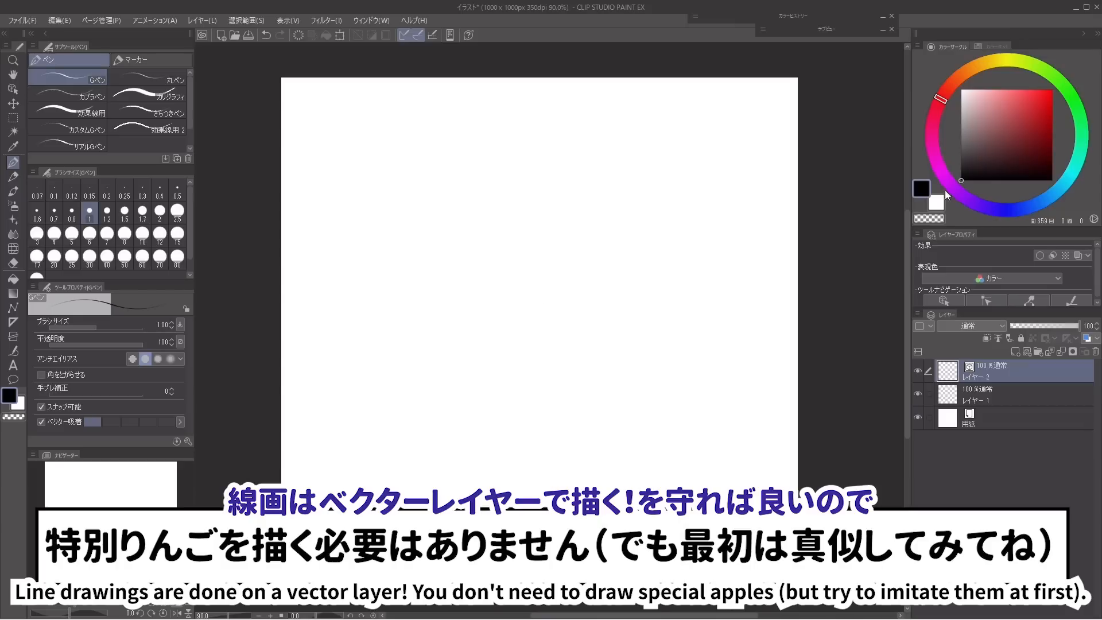
{"action": "mouse_move", "coordinate": [556, 268]}
{"action": "left_mouse_down"}
{"action": "mouse_move", "coordinate": [594, 244]}
{"action": "mouse_move", "coordinate": [711, 279]}
{"action": "mouse_move", "coordinate": [716, 409]}
{"action": "mouse_move", "coordinate": [595, 498]}
{"action": "mouse_move", "coordinate": [470, 484]}
{"action": "mouse_move", "coordinate": [381, 369]}
{"action": "mouse_move", "coordinate": [408, 266]}
{"action": "mouse_move", "coordinate": [498, 237]}
{"action": "mouse_move", "coordinate": [580, 277]}
{"action": "left_mouse_up"}
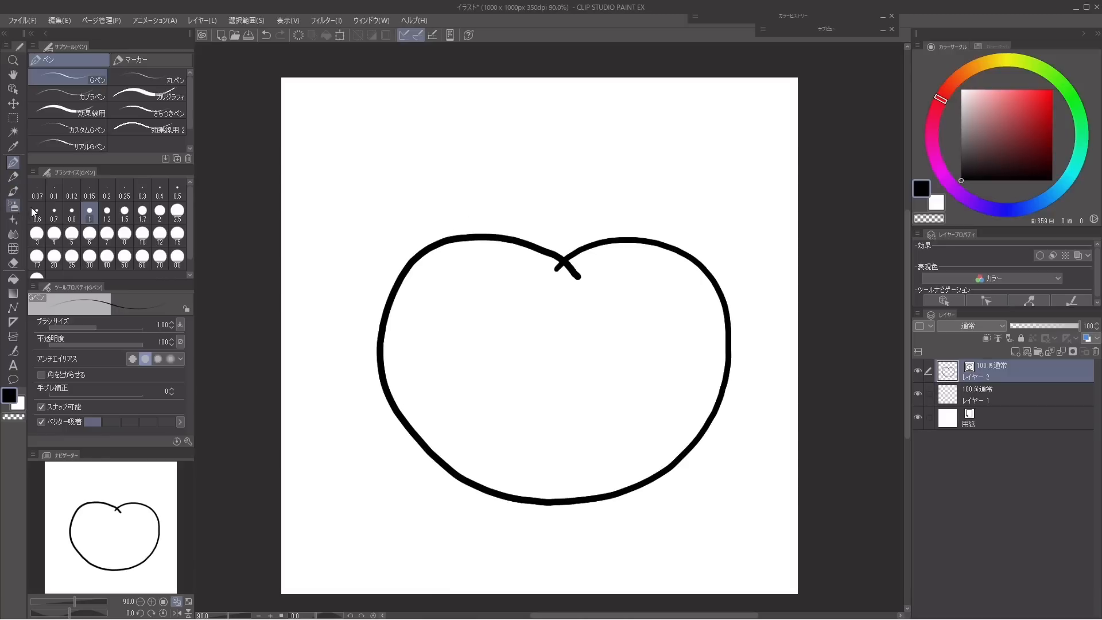
Step: Draw a shallow dimple curve and an upright stem over the apple's top dip, and erase the outline ends crossing inside the stem
{"action": "mouse_move", "coordinate": [610, 272]}
{"action": "left_mouse_down"}
{"action": "mouse_move", "coordinate": [581, 287]}
{"action": "mouse_move", "coordinate": [516, 272]}
{"action": "left_mouse_up"}
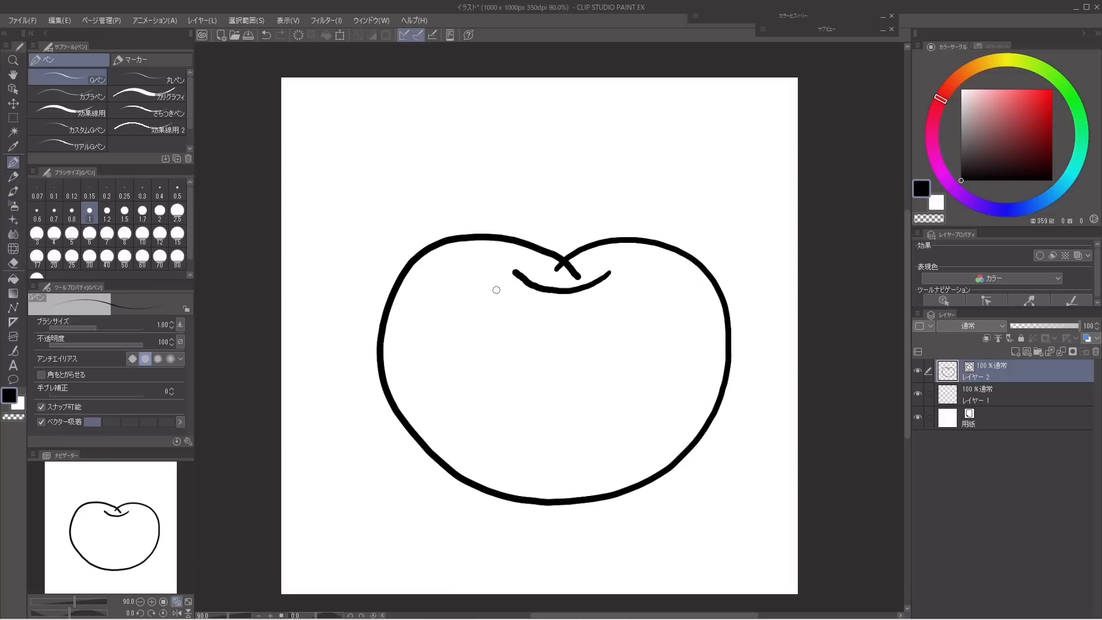
{"action": "mouse_move", "coordinate": [545, 287]}
{"action": "left_mouse_down"}
{"action": "mouse_move", "coordinate": [550, 171]}
{"action": "mouse_move", "coordinate": [577, 178]}
{"action": "mouse_move", "coordinate": [583, 289]}
{"action": "left_mouse_up"}
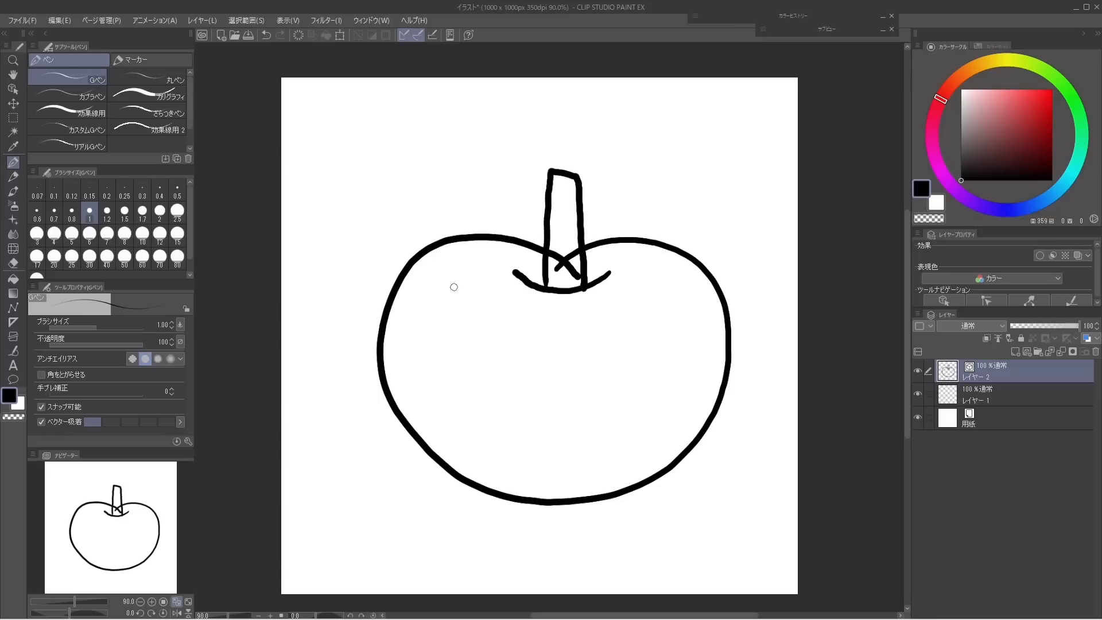
{"action": "key", "text": "e"}
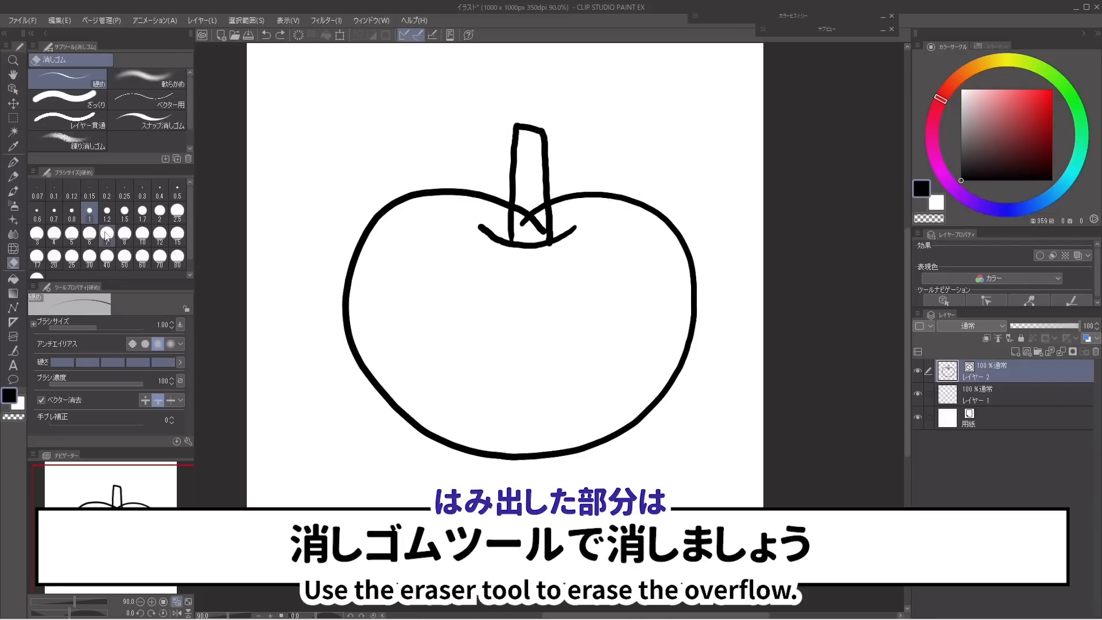
{"action": "mouse_move", "coordinate": [537, 201]}
{"action": "left_mouse_down"}
{"action": "mouse_move", "coordinate": [534, 230]}
{"action": "mouse_move", "coordinate": [521, 209]}
{"action": "mouse_move", "coordinate": [523, 227]}
{"action": "left_mouse_up"}
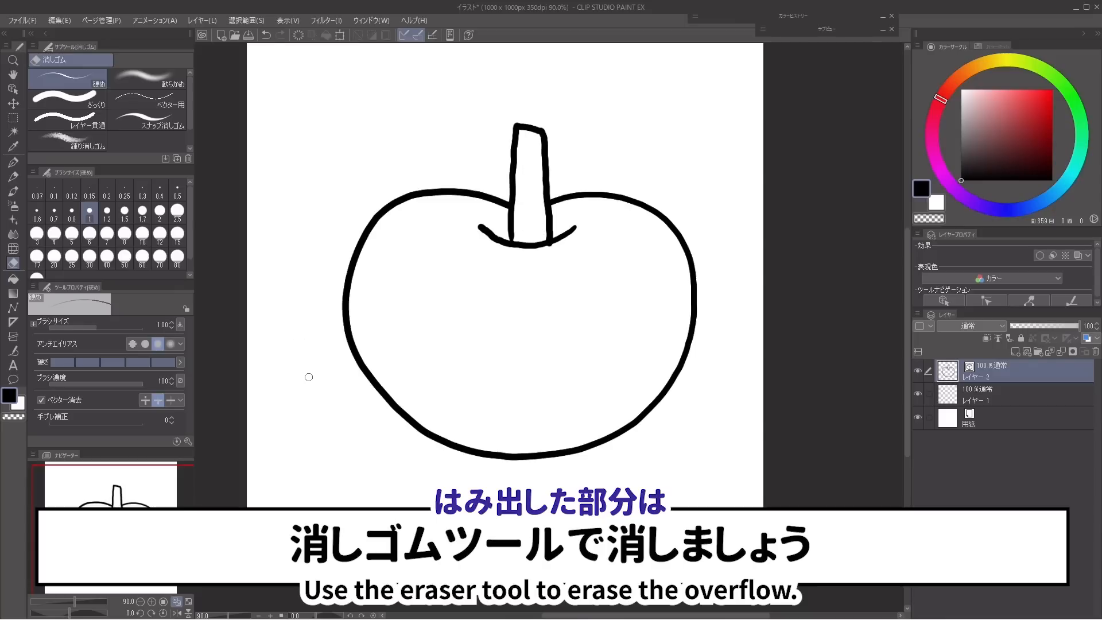
Step: Draw a leaf with a midrib beside the stem using the G pen, and erase the apple outline overlapping it
{"action": "left_click", "coordinate": [13, 163]}
{"action": "mouse_move", "coordinate": [545, 169]}
{"action": "left_mouse_down"}
{"action": "mouse_move", "coordinate": [607, 114]}
{"action": "mouse_move", "coordinate": [676, 137]}
{"action": "mouse_move", "coordinate": [656, 182]}
{"action": "mouse_move", "coordinate": [583, 213]}
{"action": "mouse_move", "coordinate": [551, 199]}
{"action": "left_mouse_up"}
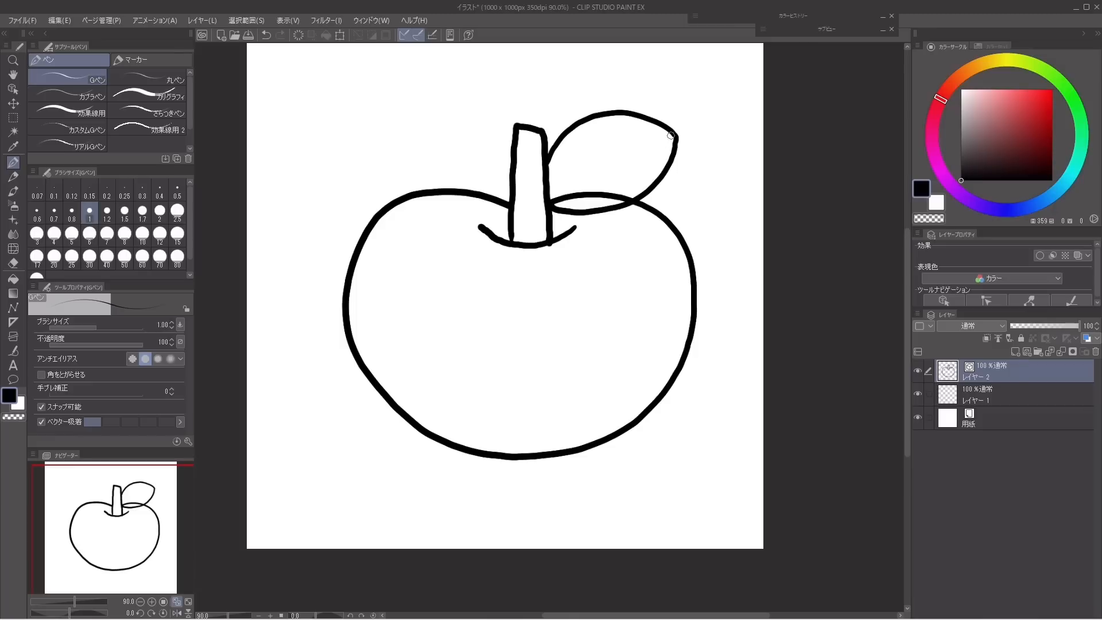
{"action": "mouse_move", "coordinate": [676, 136]}
{"action": "left_mouse_down"}
{"action": "mouse_move", "coordinate": [607, 148]}
{"action": "mouse_move", "coordinate": [550, 188]}
{"action": "left_mouse_up"}
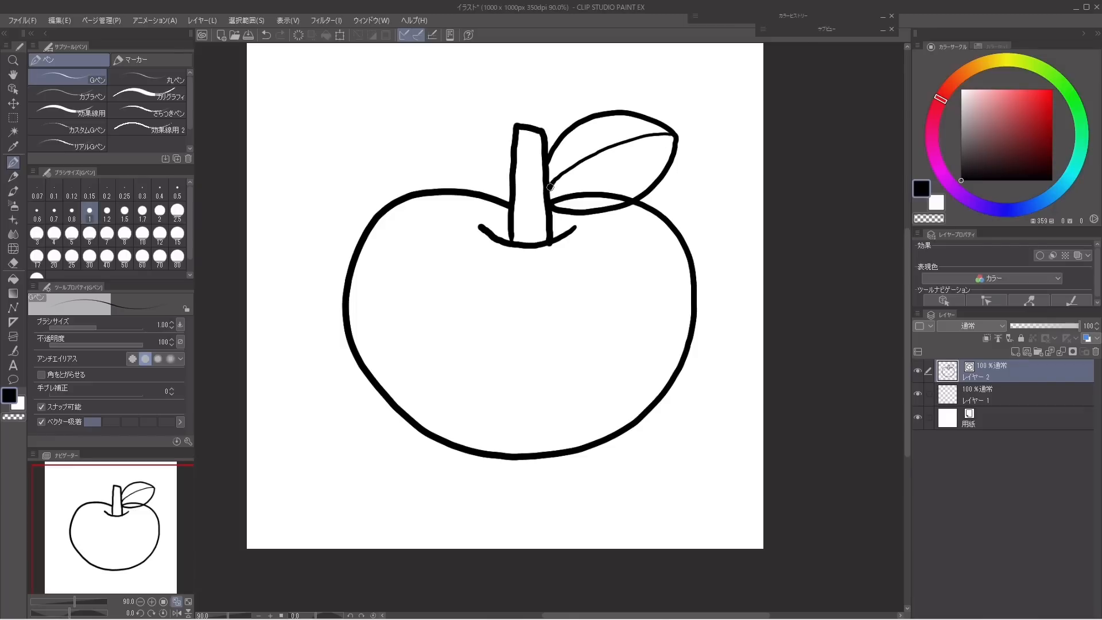
{"action": "left_click", "coordinate": [13, 263]}
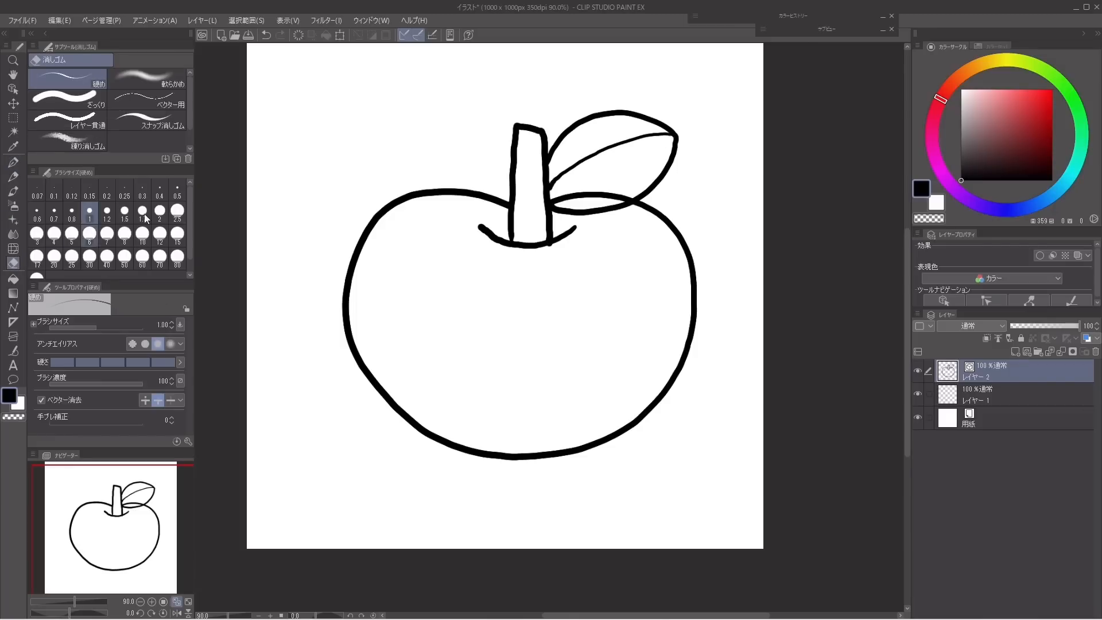
{"action": "left_click_drag", "start_coordinate": [604, 193], "coordinate": [562, 201]}
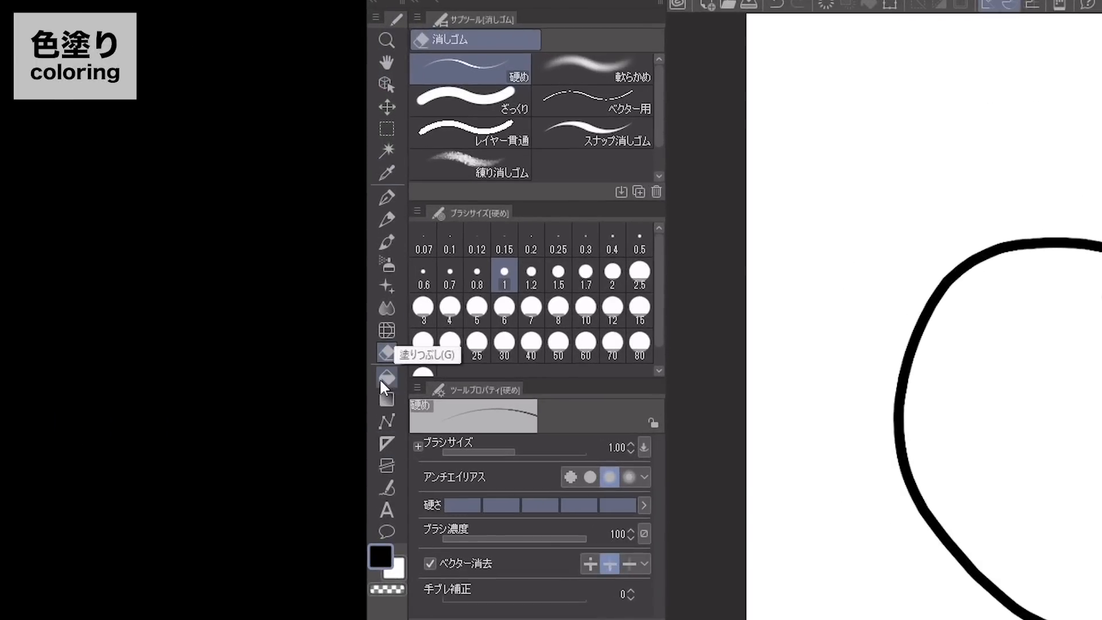
Step: Choose the 他レイヤーを参照 sub tool of the Fill tool
{"action": "left_click", "coordinate": [387, 378]}
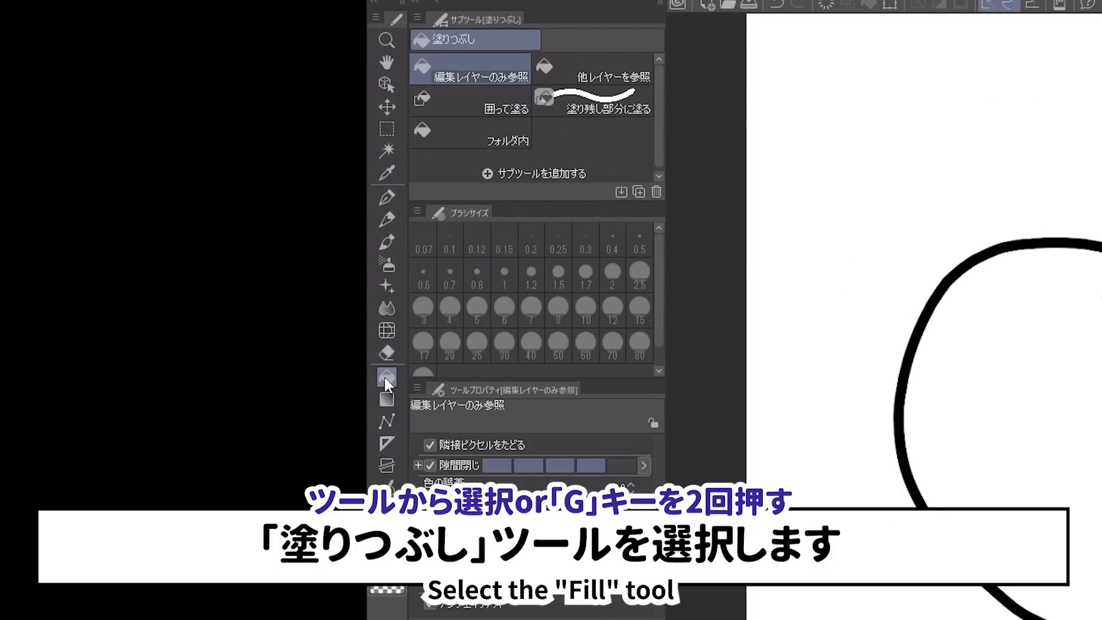
{"action": "left_click", "coordinate": [387, 349]}
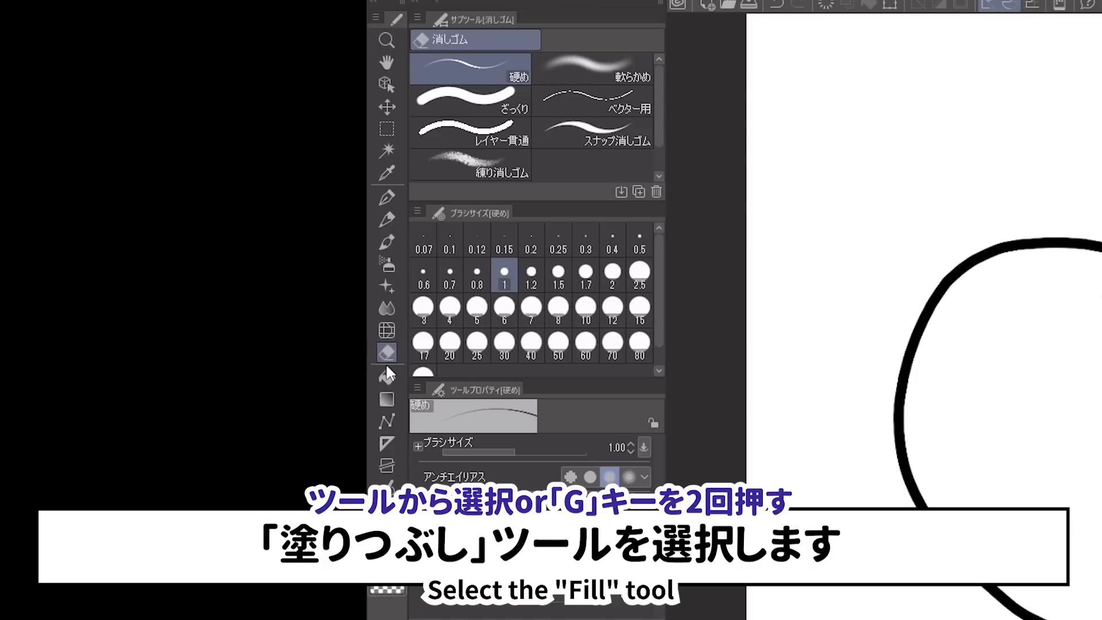
{"action": "key", "text": "g"}
{"action": "key", "text": "g"}
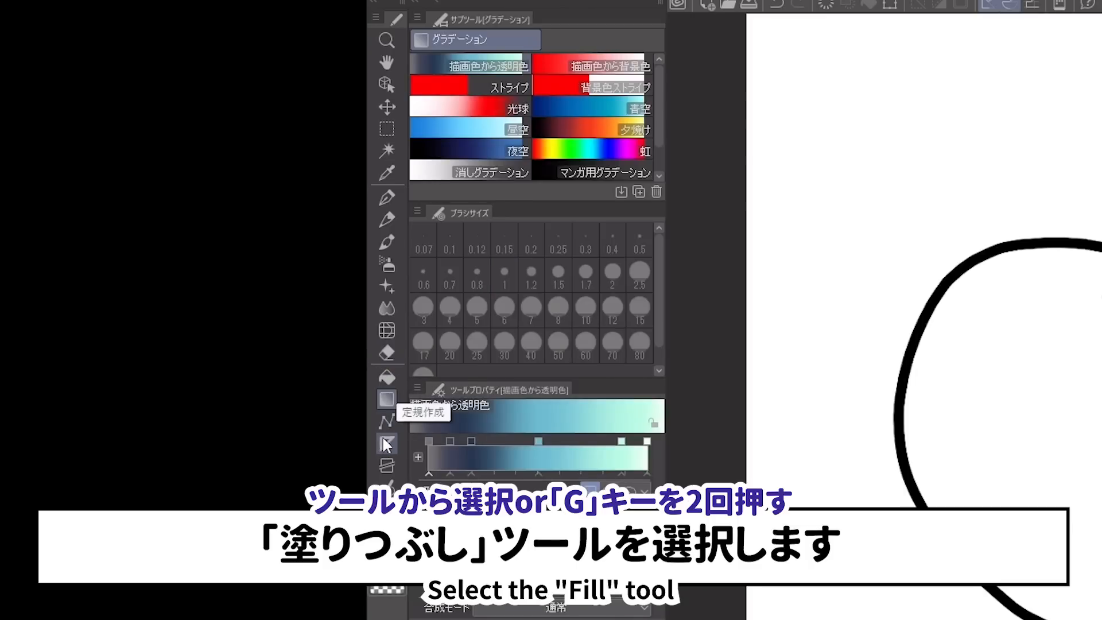
{"action": "left_click", "coordinate": [461, 475]}
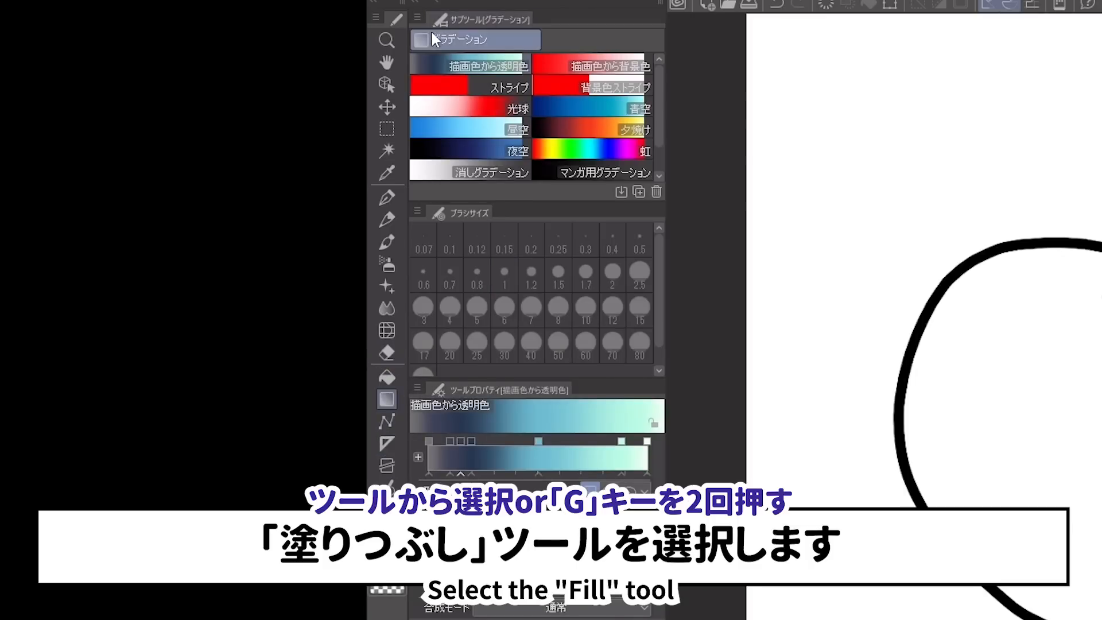
{"action": "key", "text": "g"}
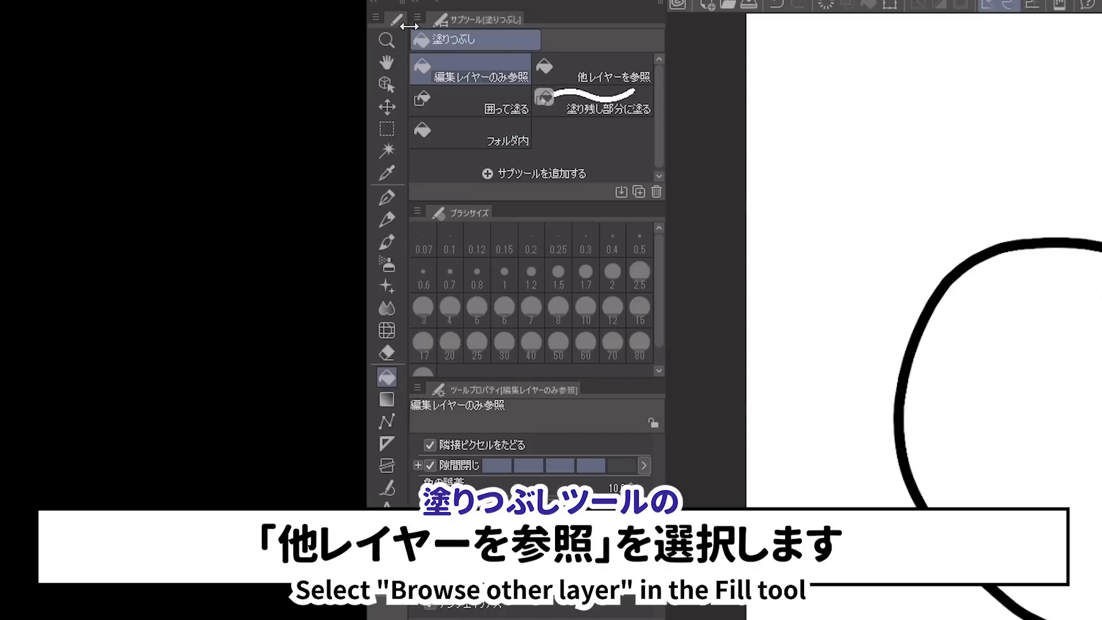
{"action": "left_click", "coordinate": [558, 71]}
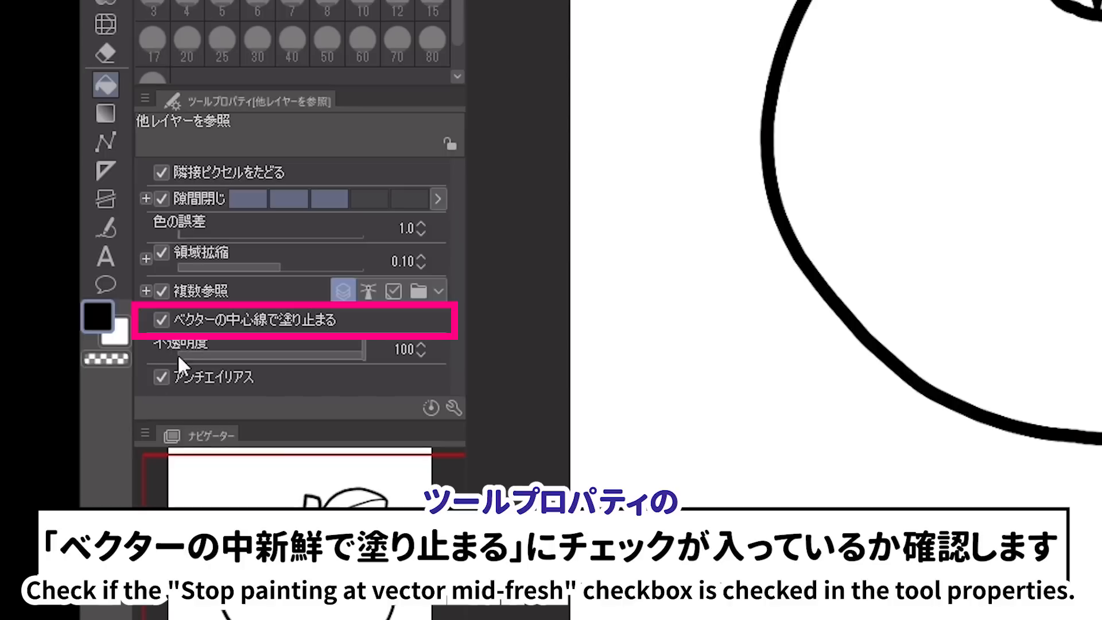
Step: Toggle the fill option ベクターの中心線で塗り止まる off and on, leaving it enabled
{"action": "left_click", "coordinate": [161, 319]}
{"action": "left_click", "coordinate": [161, 320]}
{"action": "left_click", "coordinate": [159, 323]}
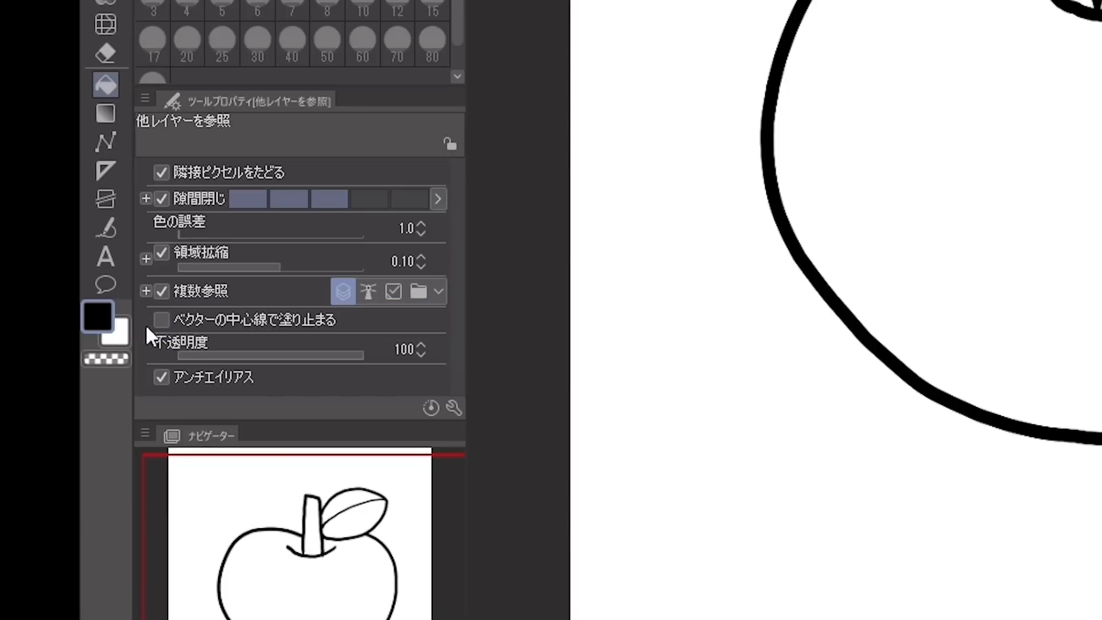
{"action": "left_click", "coordinate": [161, 323]}
Step: In the sub tool details under 参照先, toggle whether ベクターの中心線で塗り止まる is shown in the tool properties, leaving it shown
{"action": "left_click", "coordinate": [453, 408]}
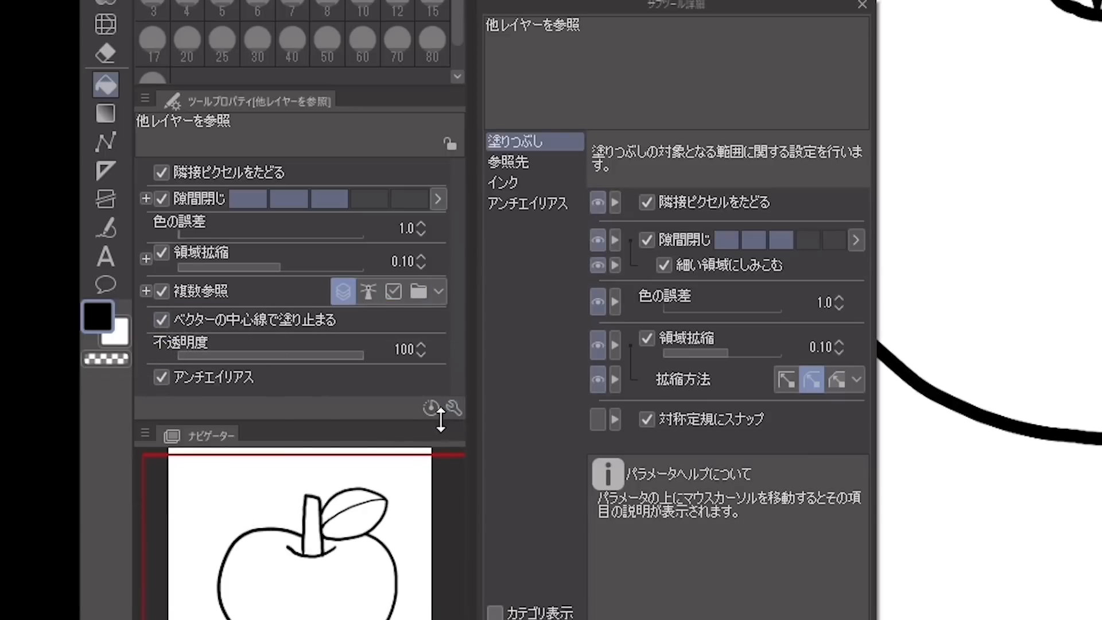
{"action": "left_click", "coordinate": [497, 170]}
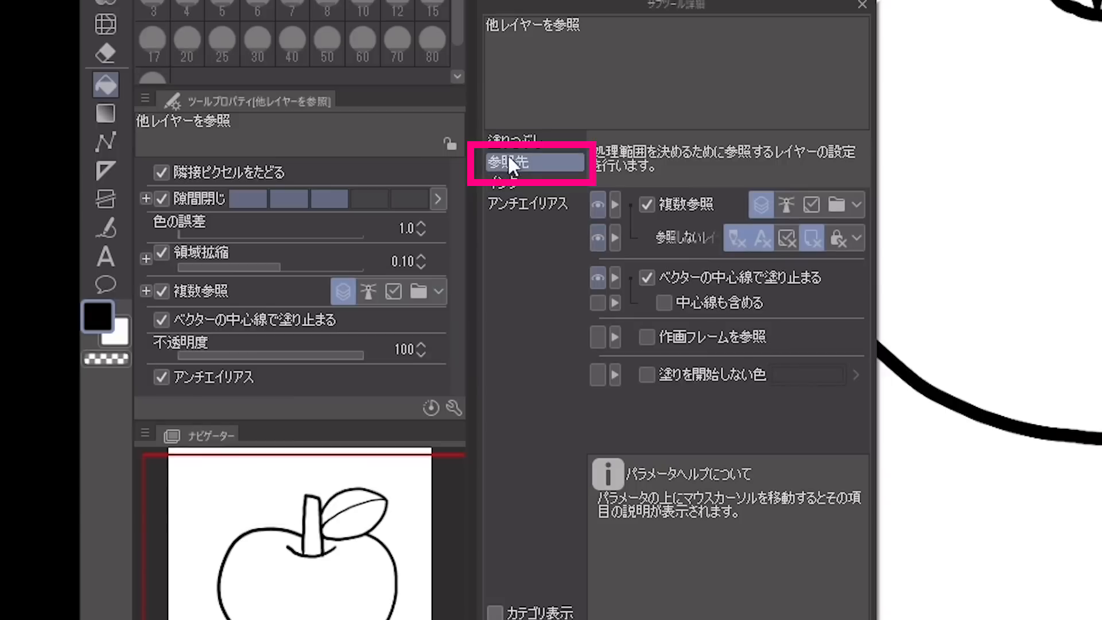
{"action": "left_click", "coordinate": [598, 281]}
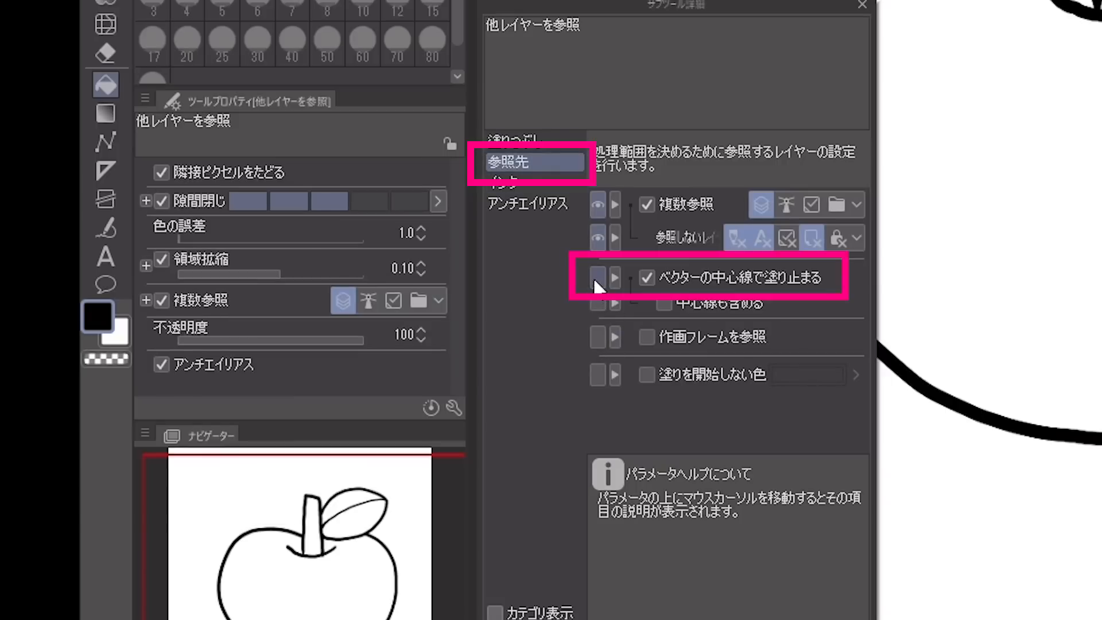
{"action": "left_click", "coordinate": [598, 287]}
{"action": "left_click", "coordinate": [599, 287]}
{"action": "left_click", "coordinate": [599, 285]}
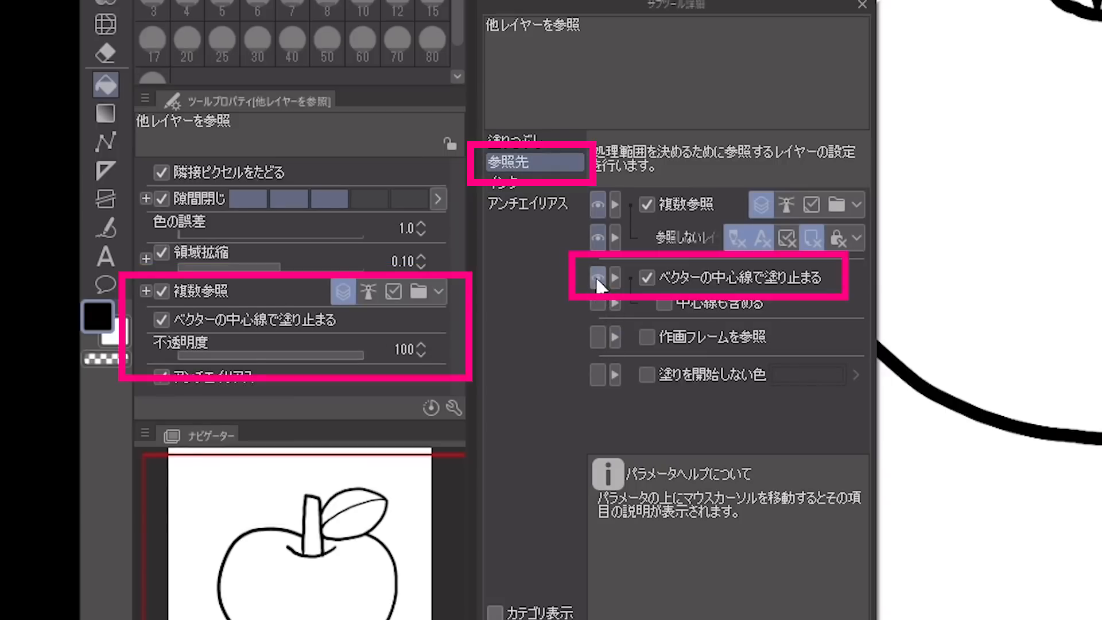
{"action": "left_click", "coordinate": [600, 286]}
{"action": "left_click", "coordinate": [600, 285]}
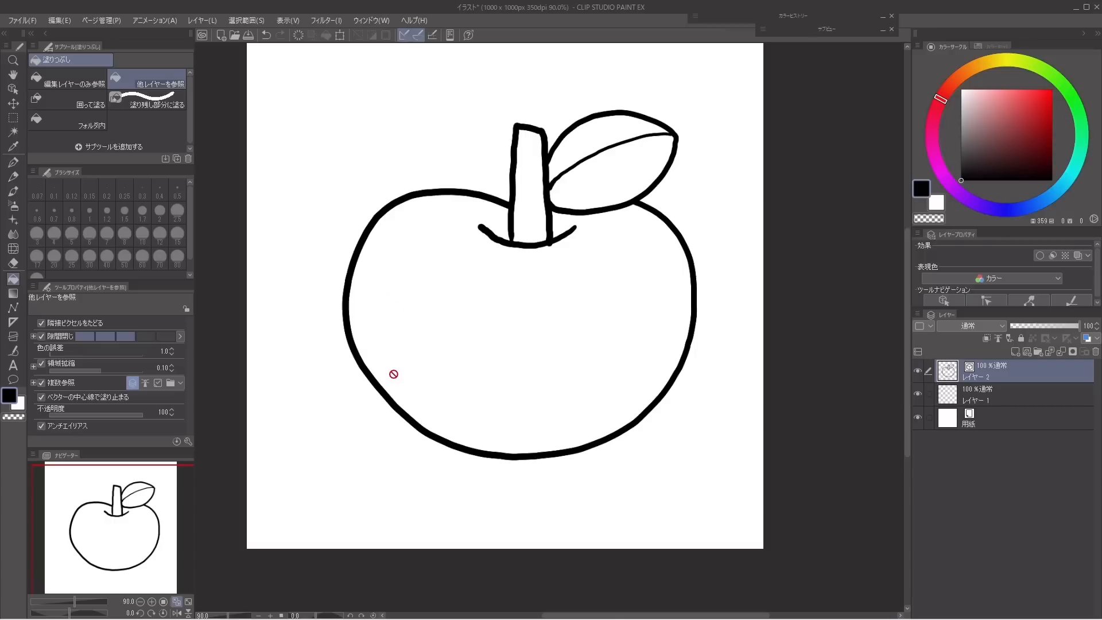
Step: On レイヤー 1, fill the apple's body with bright red and its stem with a muted greyish brown
{"action": "left_click_drag", "start_coordinate": [1042, 101], "coordinate": [1053, 74]}
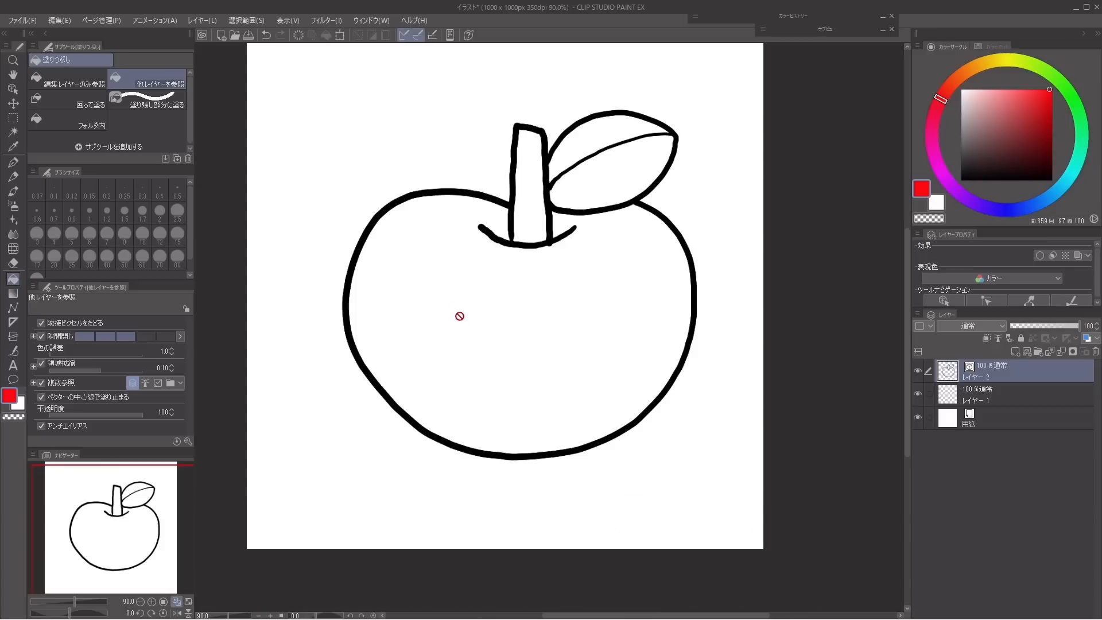
{"action": "left_click", "coordinate": [974, 396]}
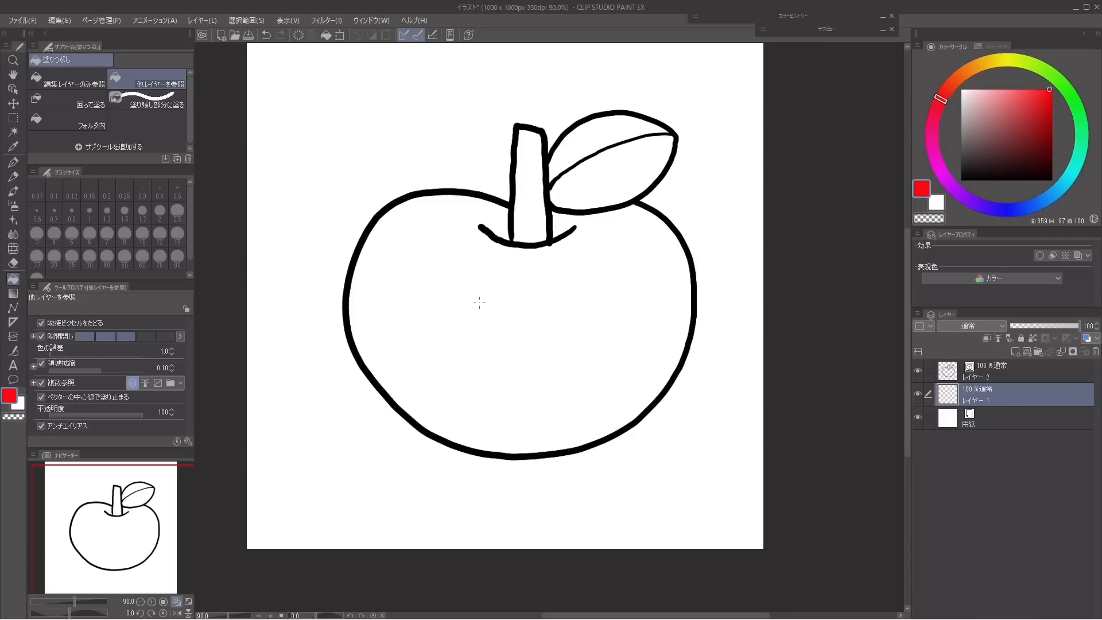
{"action": "left_click", "coordinate": [441, 301]}
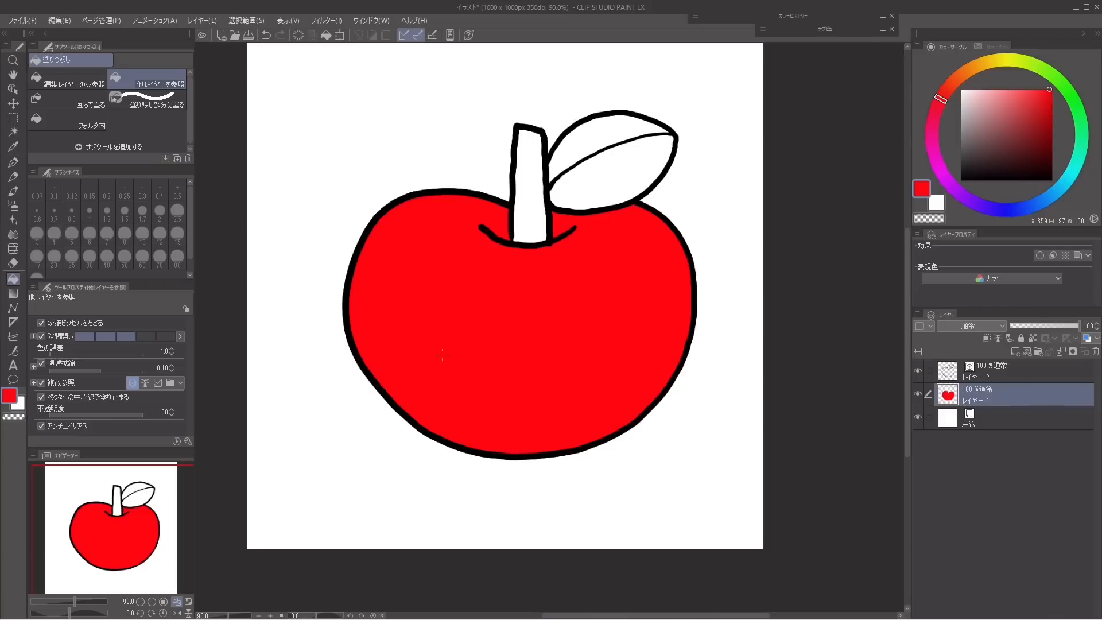
{"action": "left_click_drag", "start_coordinate": [999, 108], "coordinate": [984, 125]}
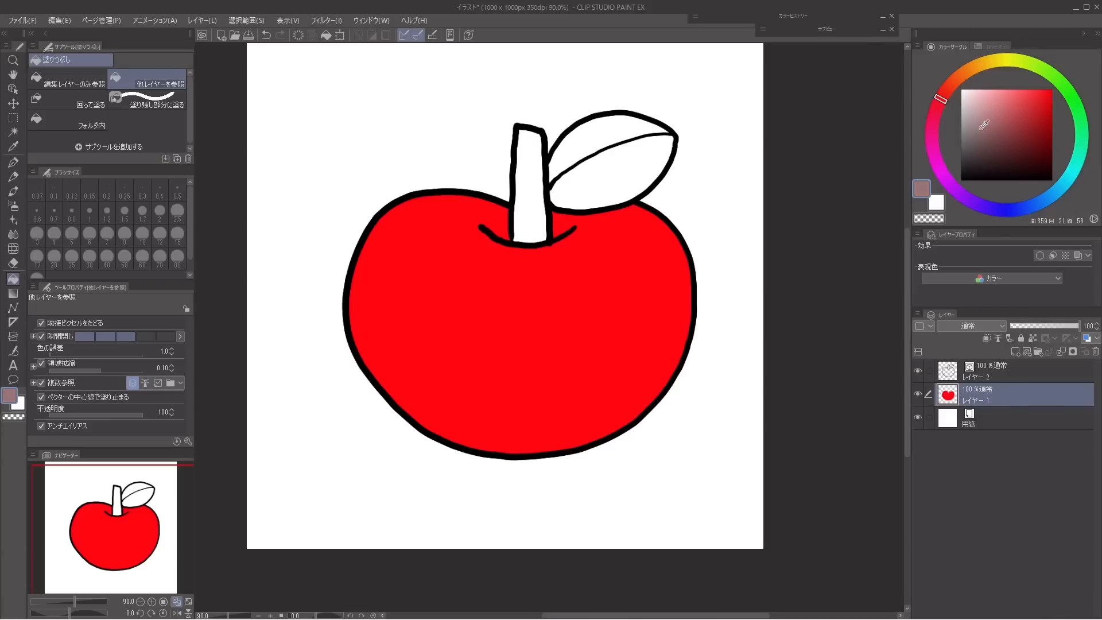
{"action": "left_click", "coordinate": [523, 175]}
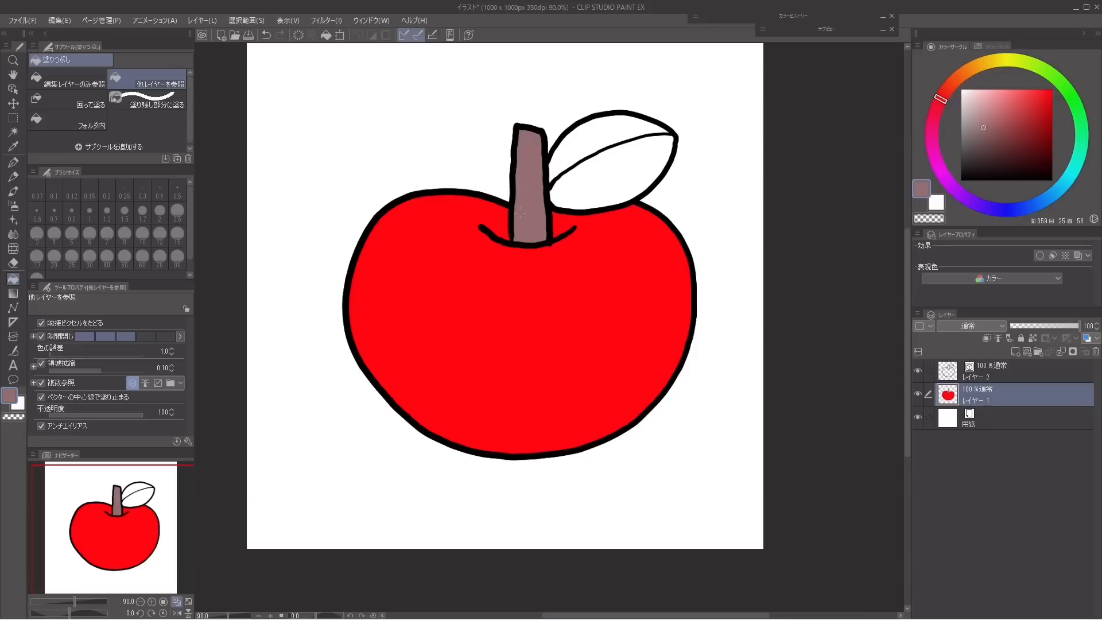
Step: Fill both halves of the leaf with green on レイヤー 1
{"action": "left_click", "coordinate": [1063, 83]}
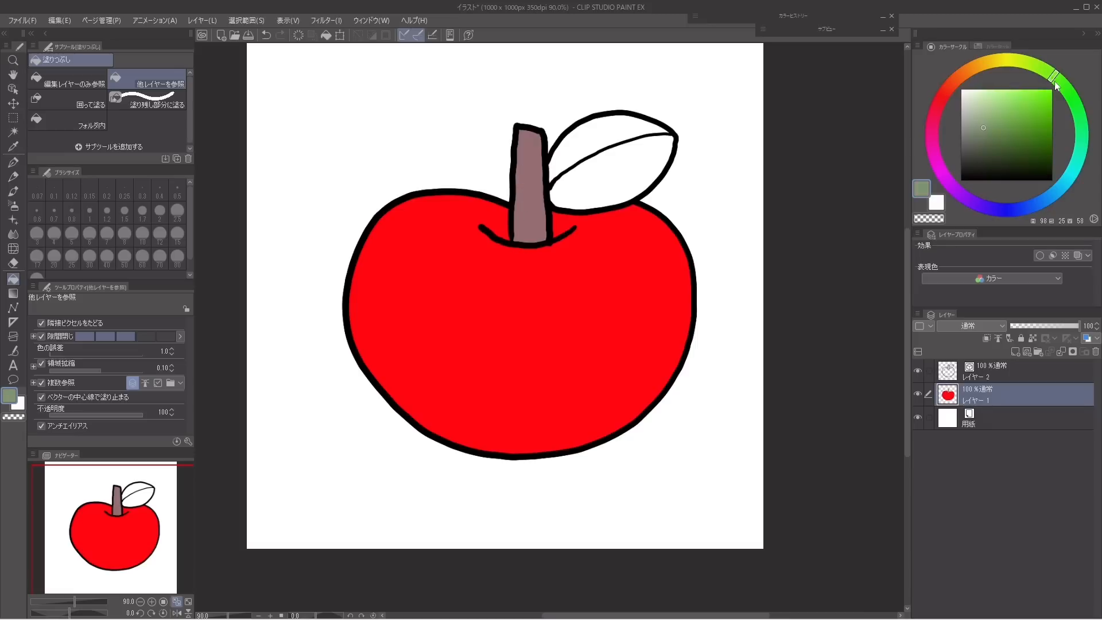
{"action": "left_click", "coordinate": [1053, 96]}
{"action": "left_click_drag", "start_coordinate": [1054, 96], "coordinate": [1055, 114]}
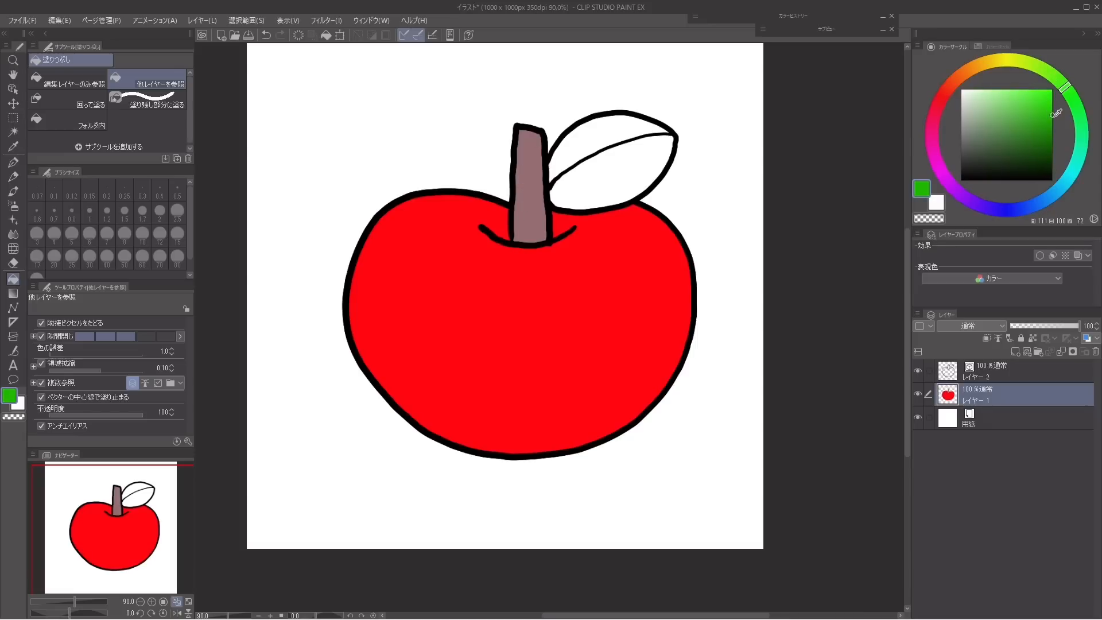
{"action": "left_click", "coordinate": [598, 122]}
{"action": "left_click", "coordinate": [598, 169]}
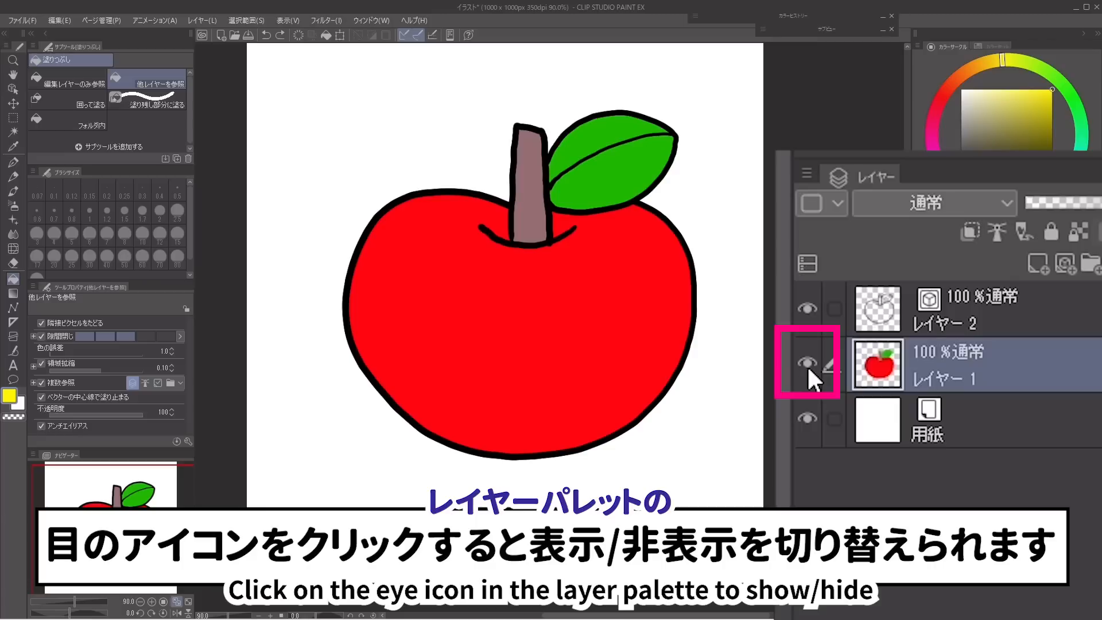
Step: Hide and show the colour layer レイヤー 1, leaving it visible
{"action": "left_click", "coordinate": [807, 364]}
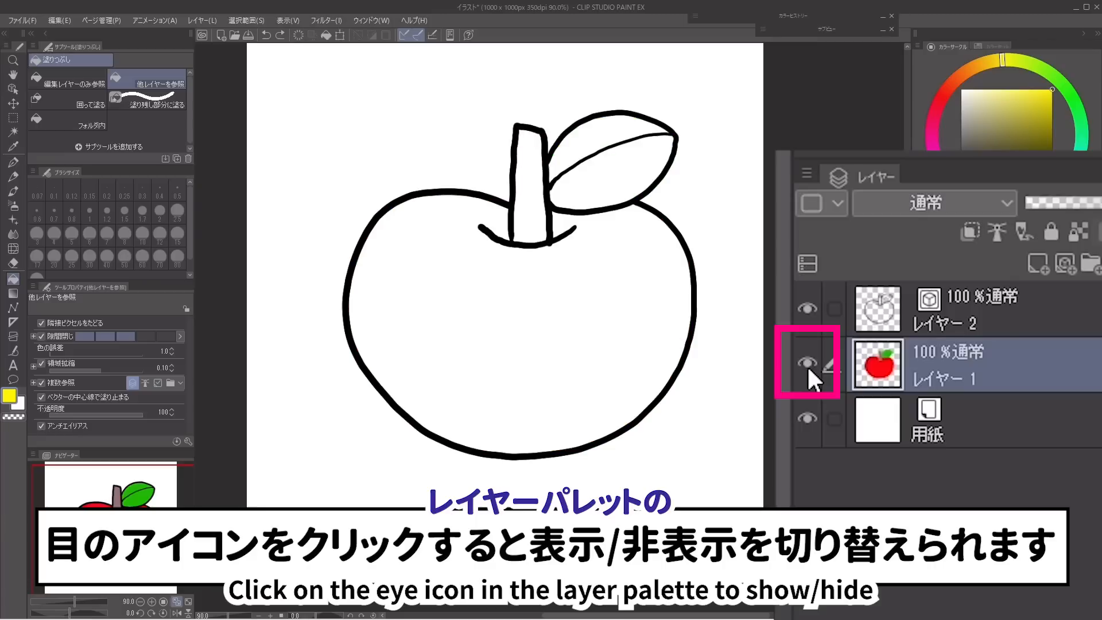
{"action": "left_click", "coordinate": [807, 364]}
{"action": "left_click", "coordinate": [808, 364]}
{"action": "left_click", "coordinate": [807, 364]}
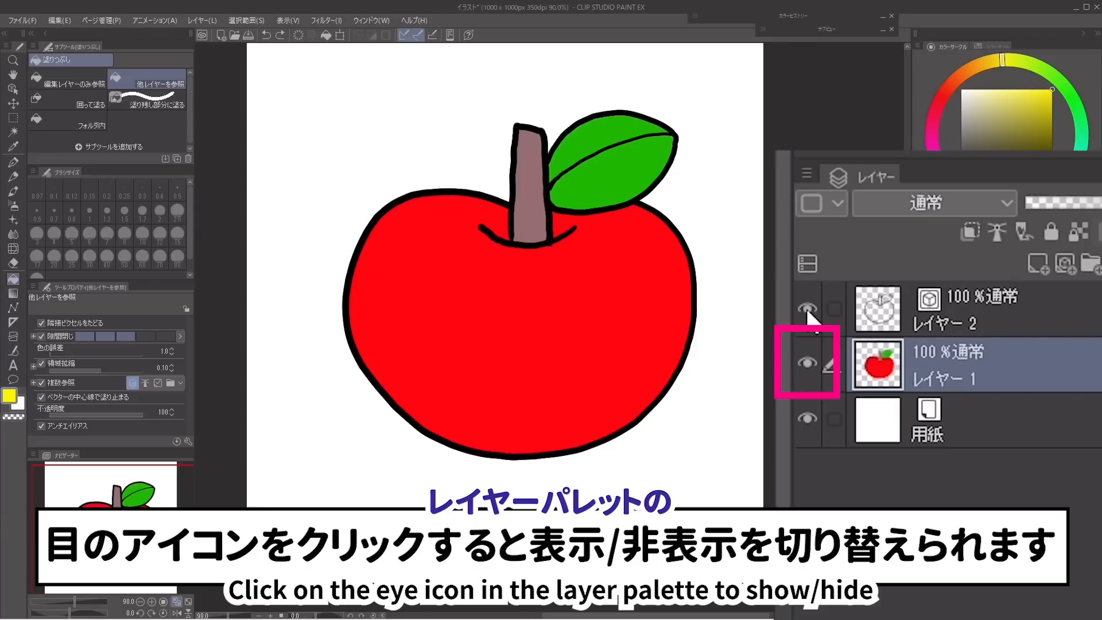
Step: Hide and show the line art layer レイヤー 2 repeatedly, leaving it visible
{"action": "left_click", "coordinate": [806, 308]}
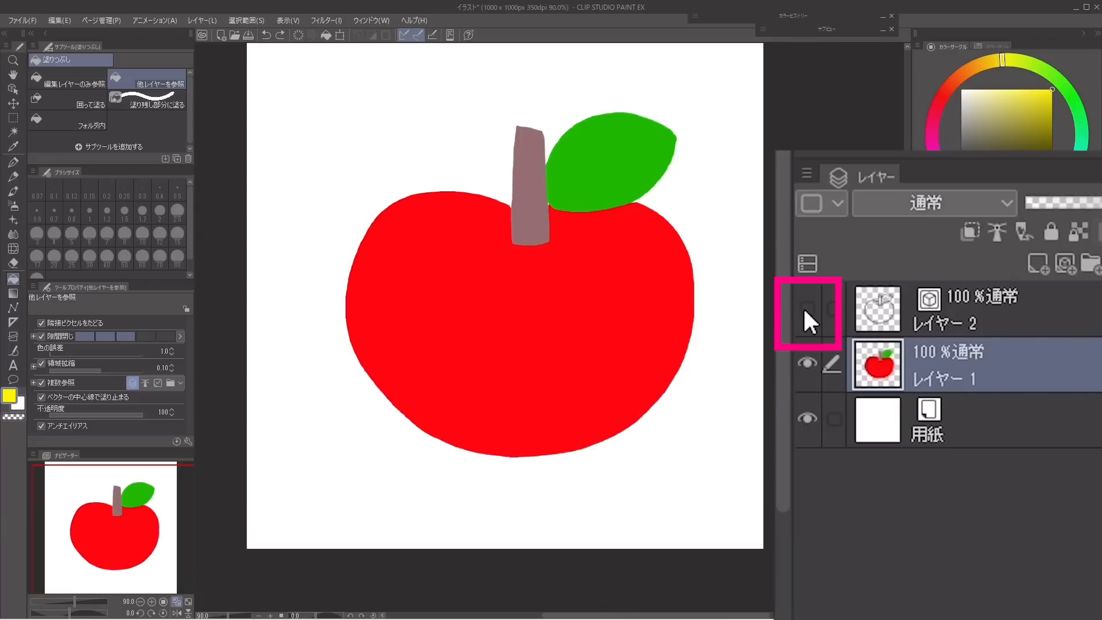
{"action": "left_click", "coordinate": [803, 307]}
{"action": "left_click", "coordinate": [801, 307]}
{"action": "left_click", "coordinate": [806, 308]}
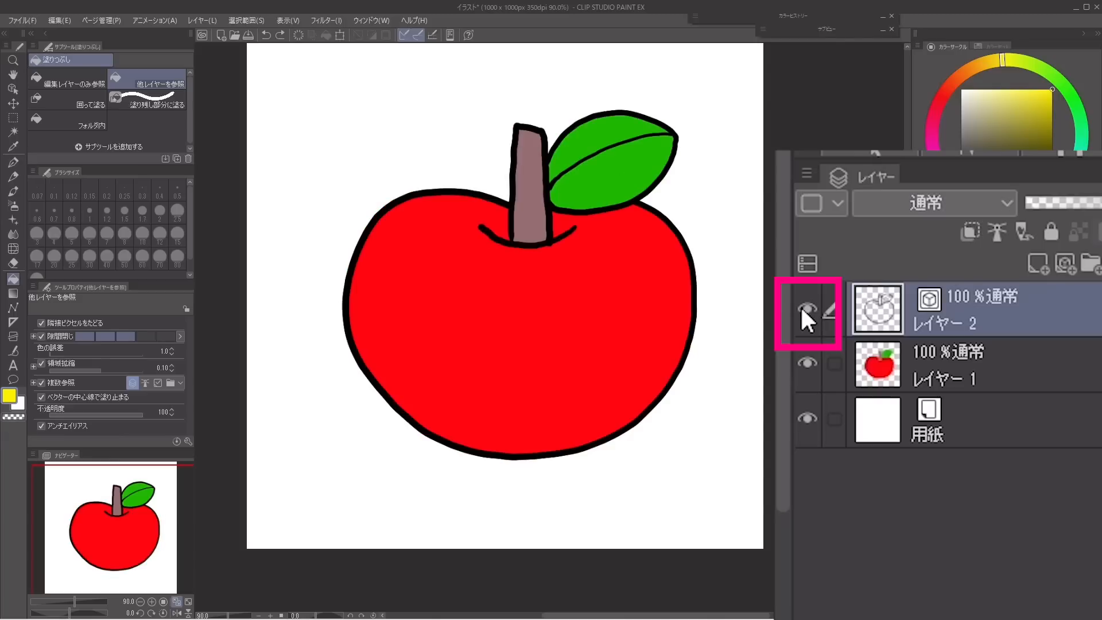
{"action": "left_click", "coordinate": [806, 309]}
{"action": "left_click", "coordinate": [807, 310]}
{"action": "left_click", "coordinate": [802, 309]}
{"action": "left_click", "coordinate": [802, 309]}
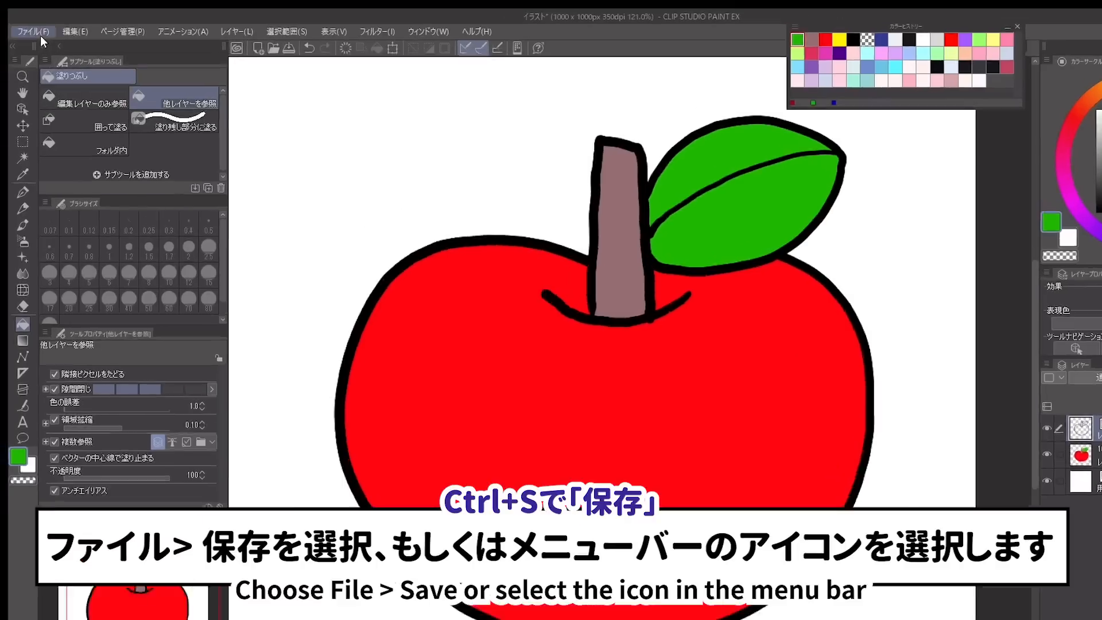
{"action": "left_click", "coordinate": [22, 20]}
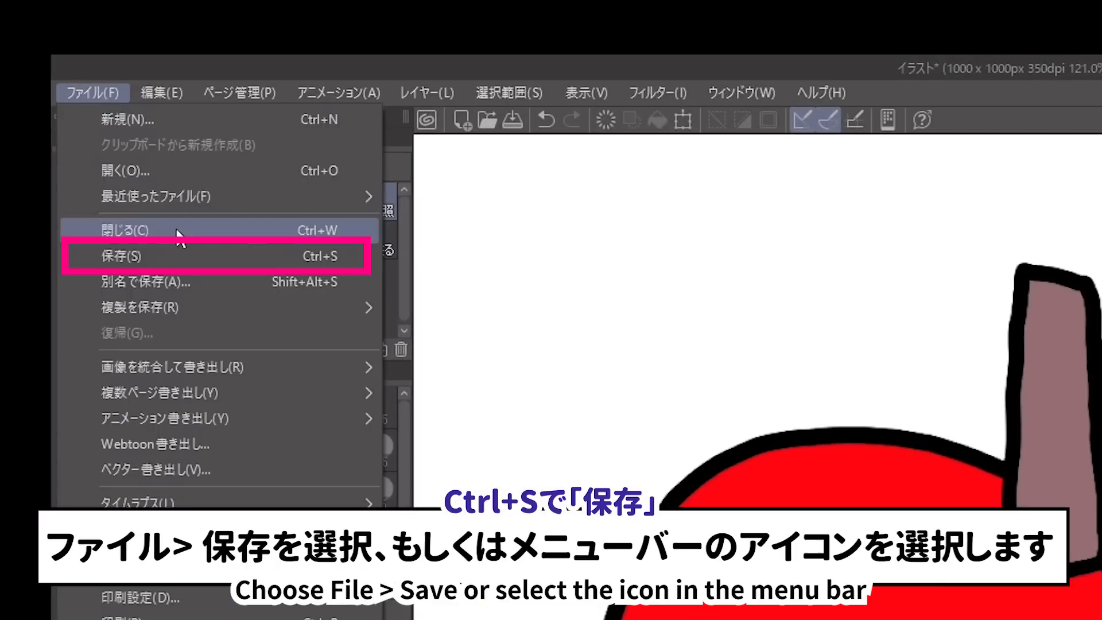
{"action": "left_click", "coordinate": [494, 163]}
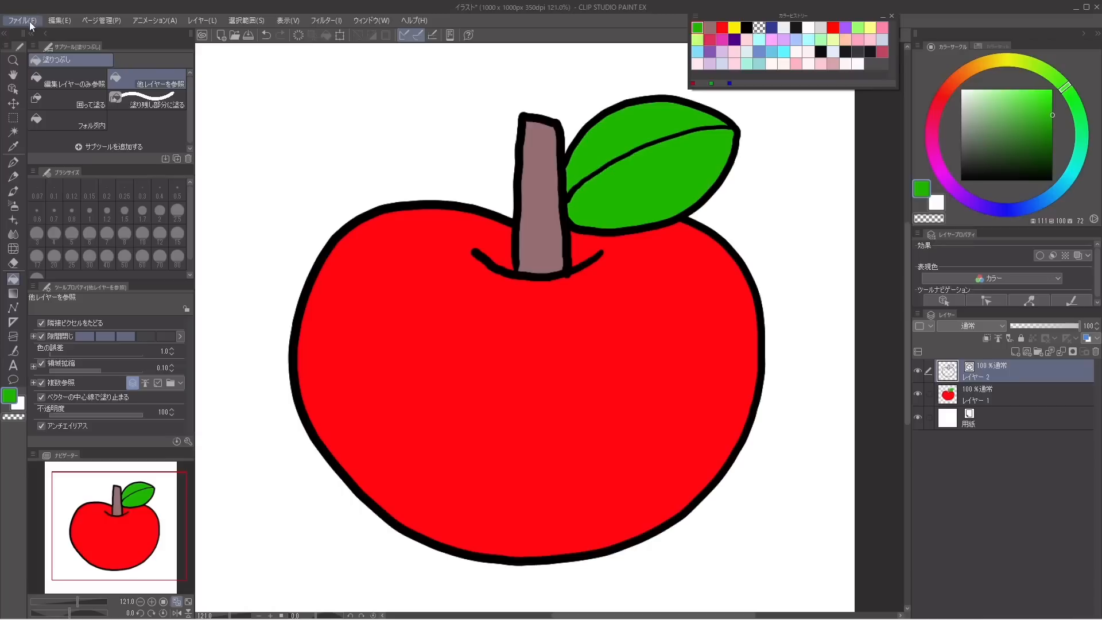
Step: Save the illustration on the desktop as apple.clip in CLIP STUDIO FORMAT
{"action": "left_click", "coordinate": [91, 93]}
{"action": "left_click", "coordinate": [67, 107]}
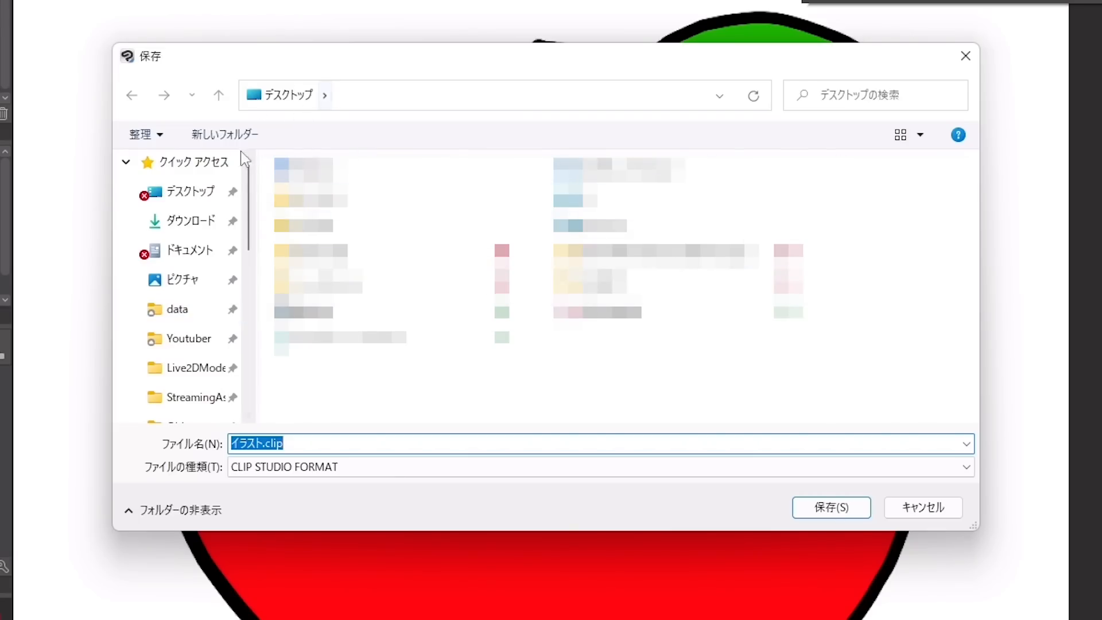
{"action": "left_click_drag", "start_coordinate": [254, 444], "coordinate": [147, 382]}
{"action": "key", "text": "BackSpace"}
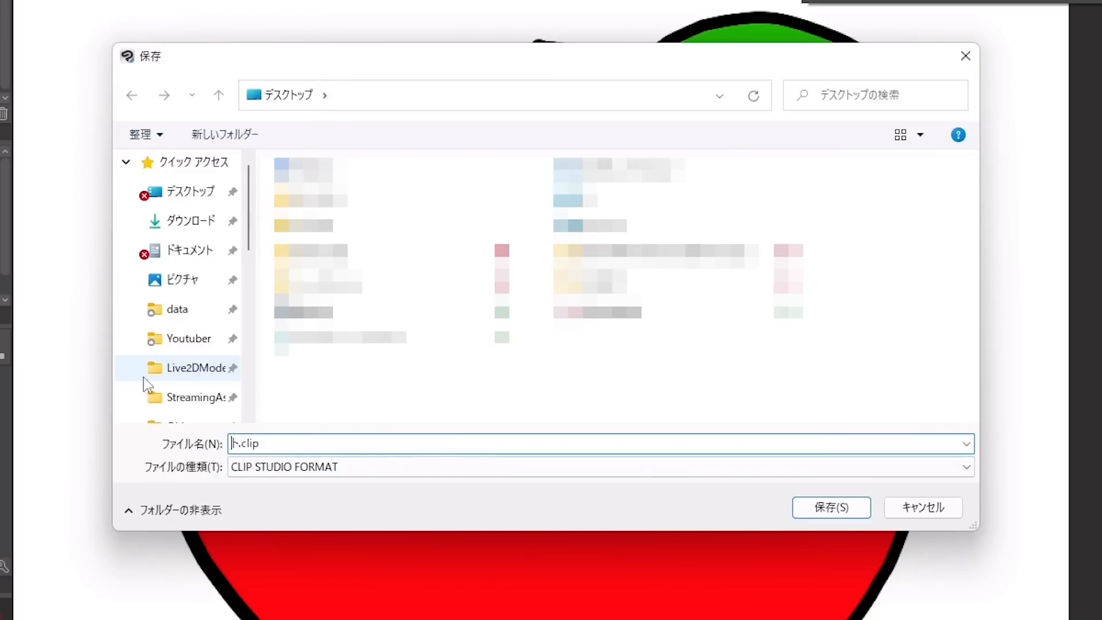
{"action": "key", "text": "Delete"}
{"action": "type", "text": "apple"}
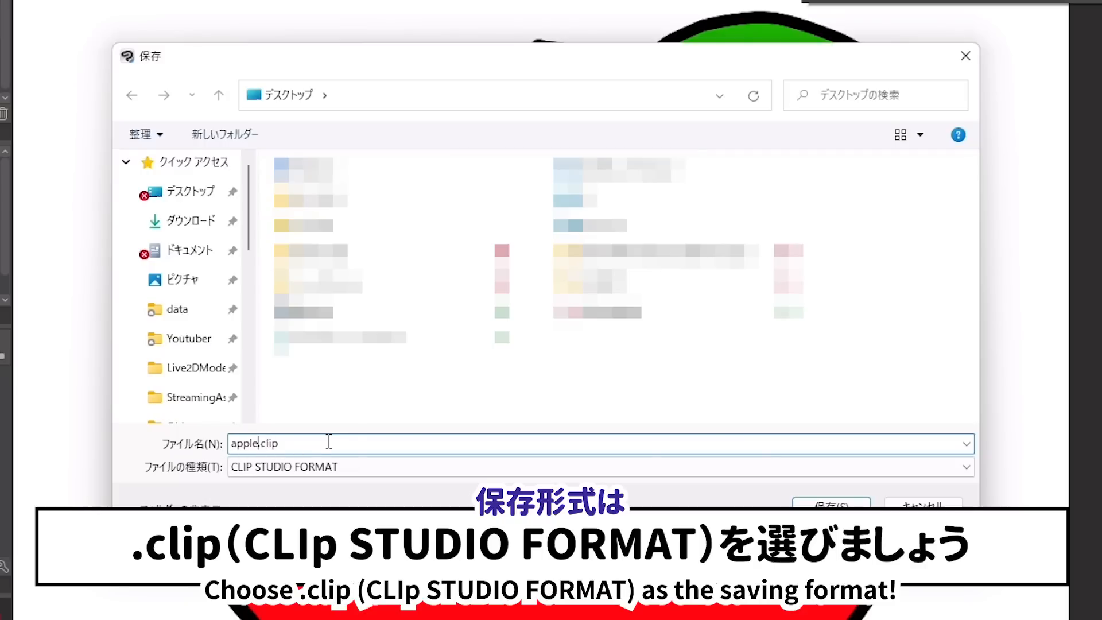
{"action": "left_click", "coordinate": [864, 505]}
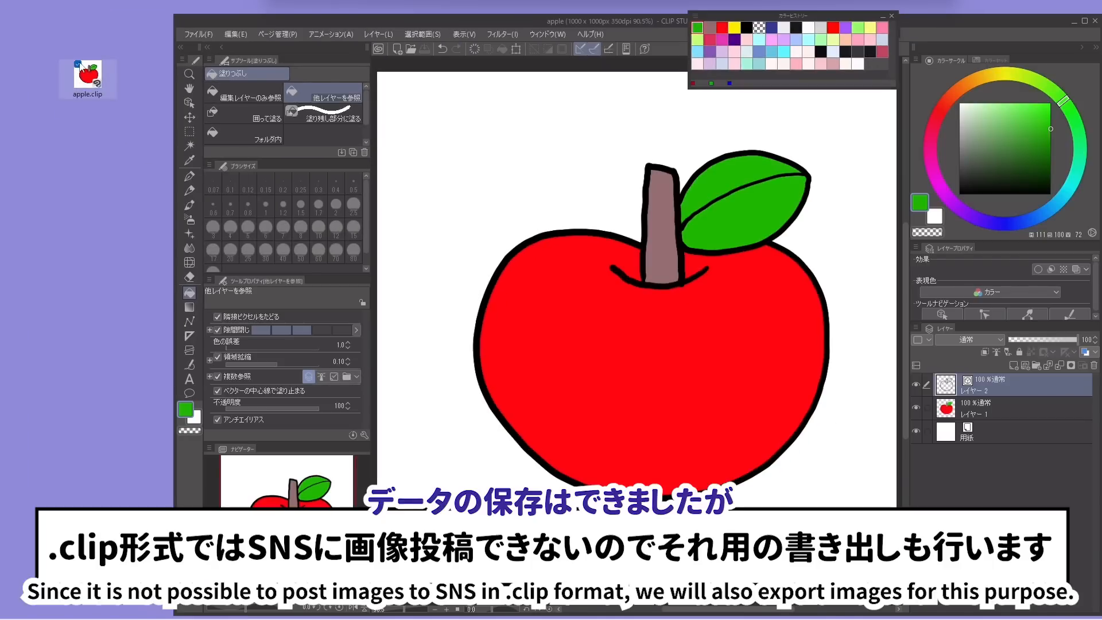
Step: Hide and show レイヤー 2 and レイヤー 1, leaving both layers visible
{"action": "left_click_drag", "start_coordinate": [281, 17], "coordinate": [273, 10]}
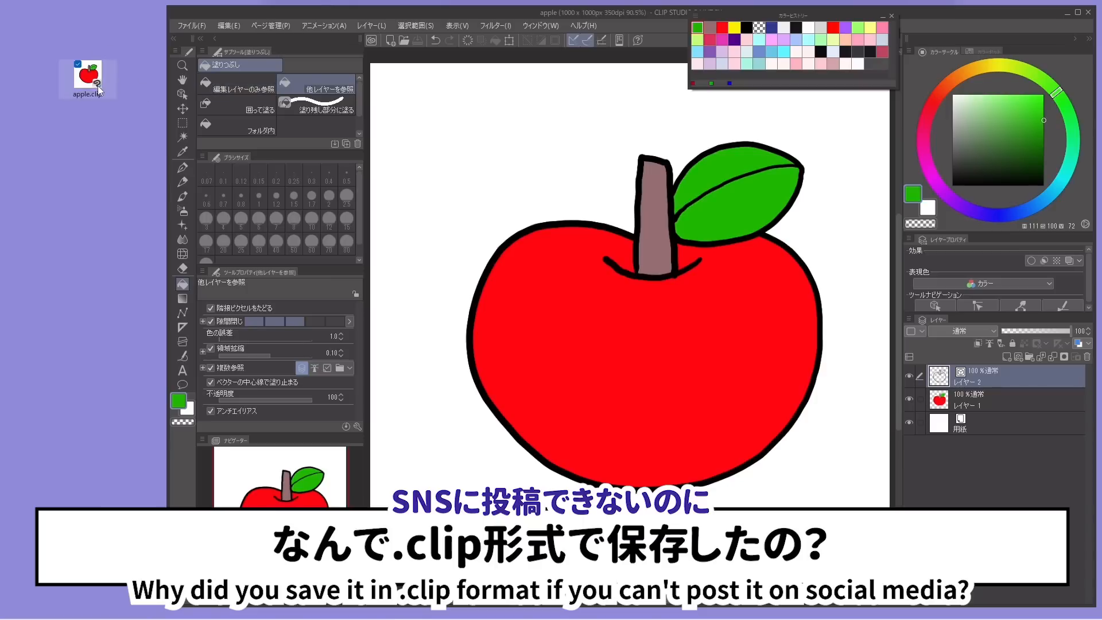
{"action": "left_click", "coordinate": [909, 376]}
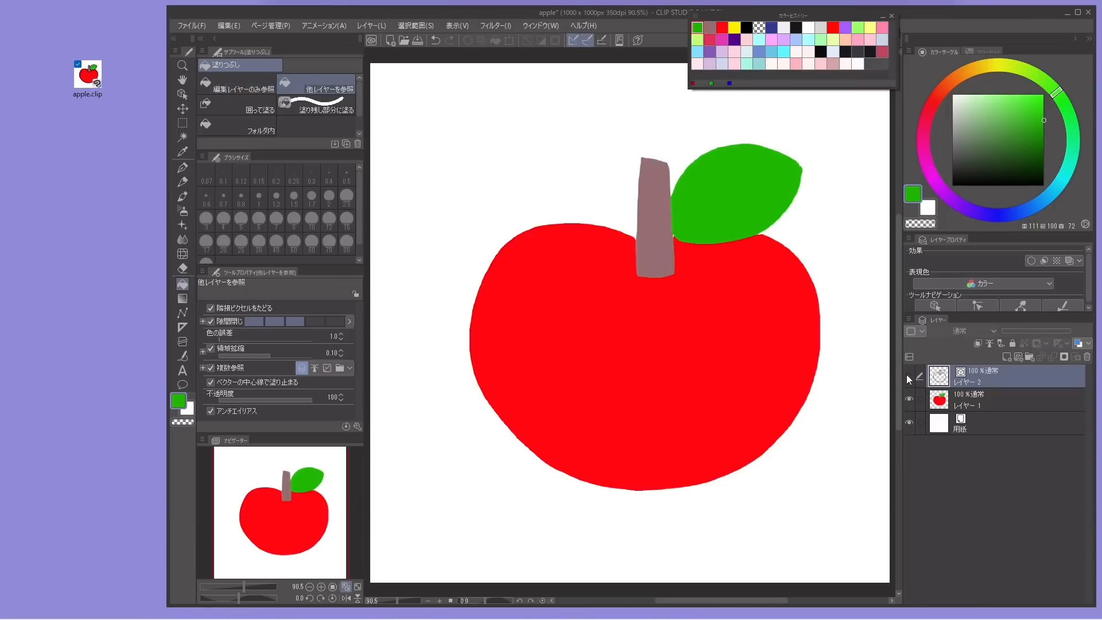
{"action": "left_click", "coordinate": [909, 399]}
{"action": "left_click", "coordinate": [909, 399]}
{"action": "left_click", "coordinate": [909, 376]}
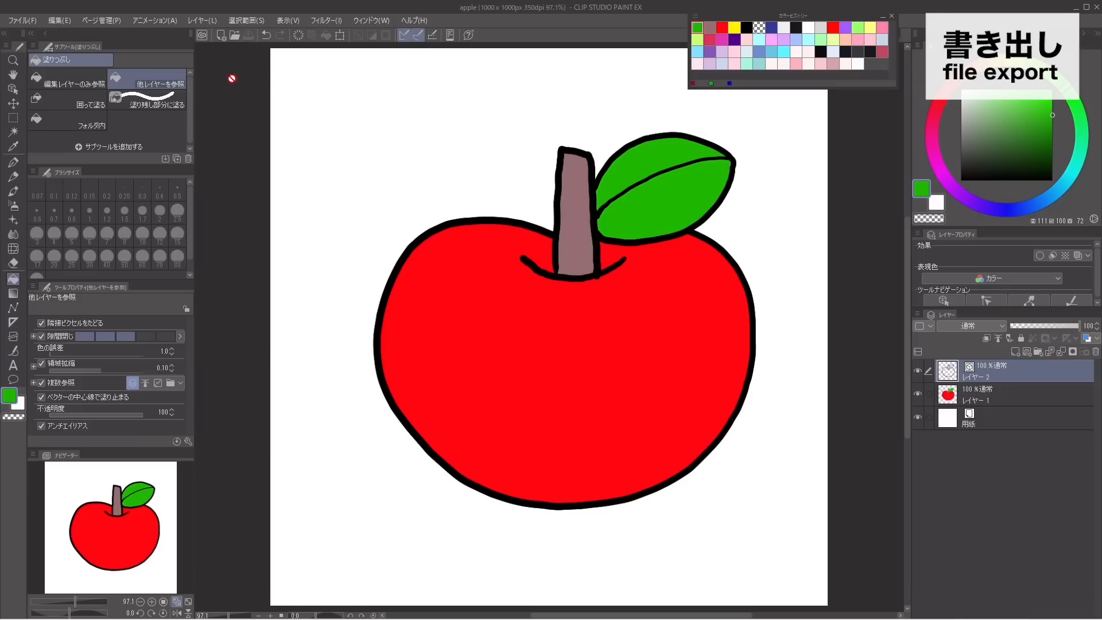
Step: Start exporting the merged image to the desktop as apple.png in PNG format, with the output scale set to 100%
{"action": "left_click", "coordinate": [33, 24]}
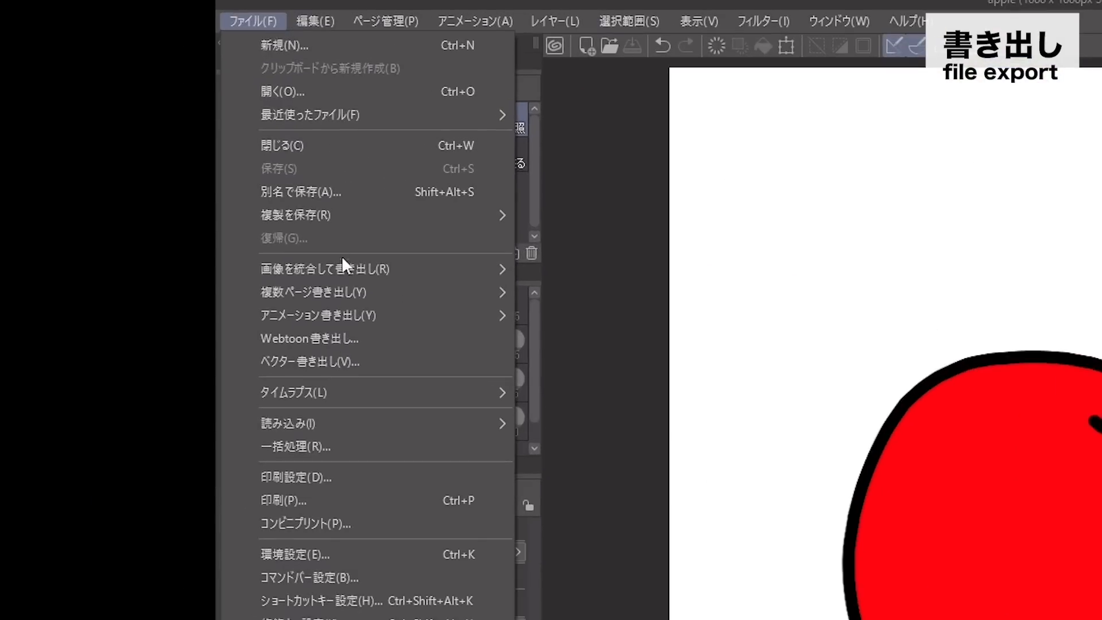
{"action": "mouse_move", "coordinate": [344, 266]}
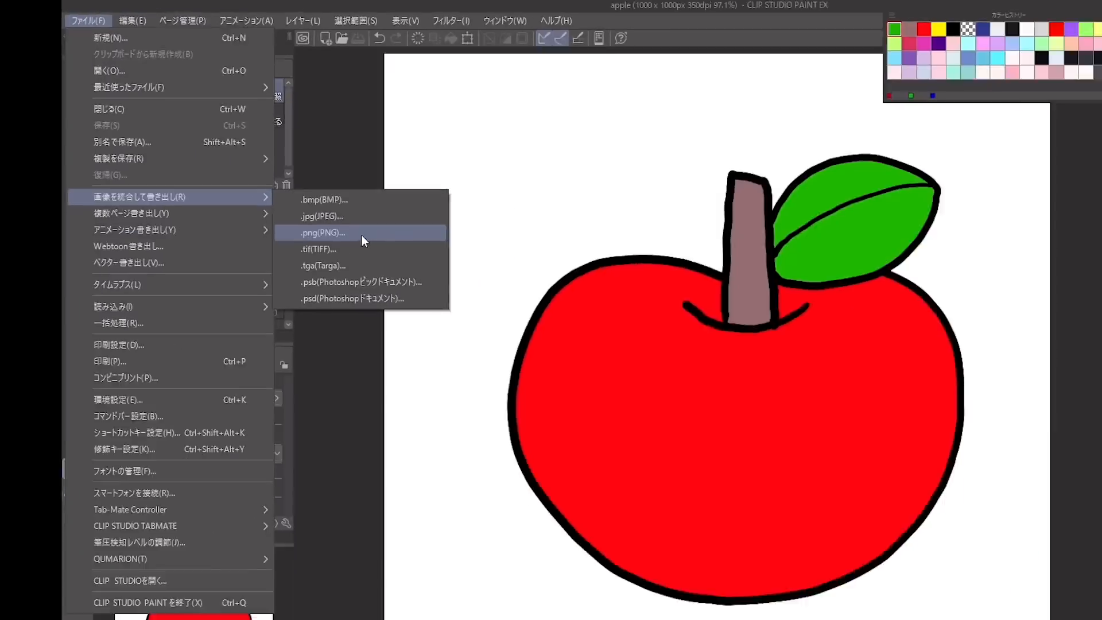
{"action": "left_click", "coordinate": [636, 329]}
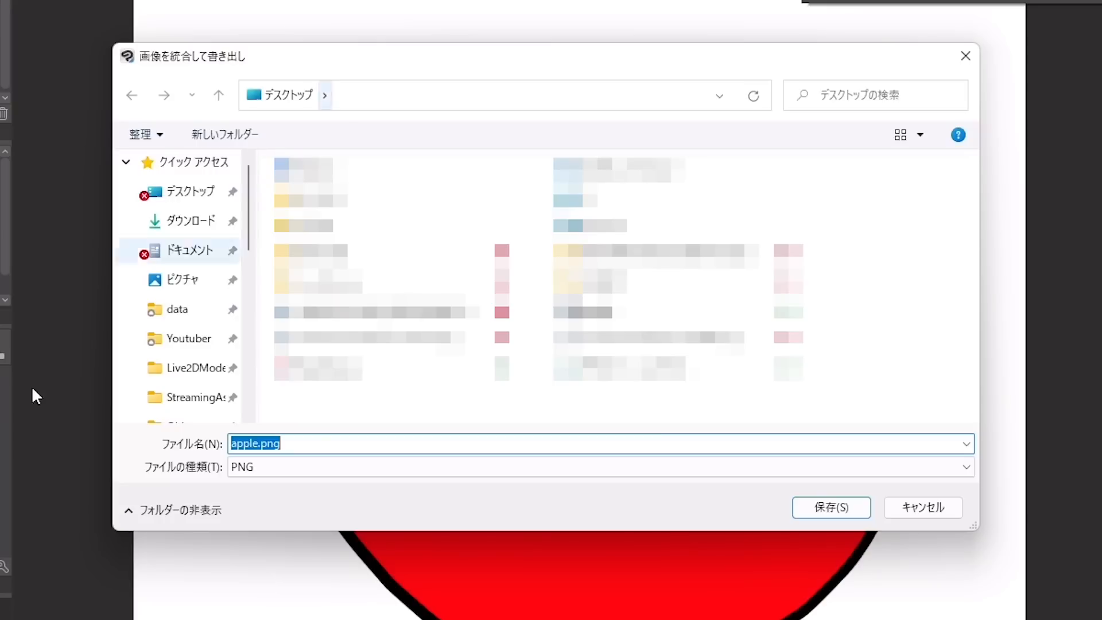
{"action": "left_click", "coordinate": [267, 444]}
{"action": "left_click", "coordinate": [287, 445]}
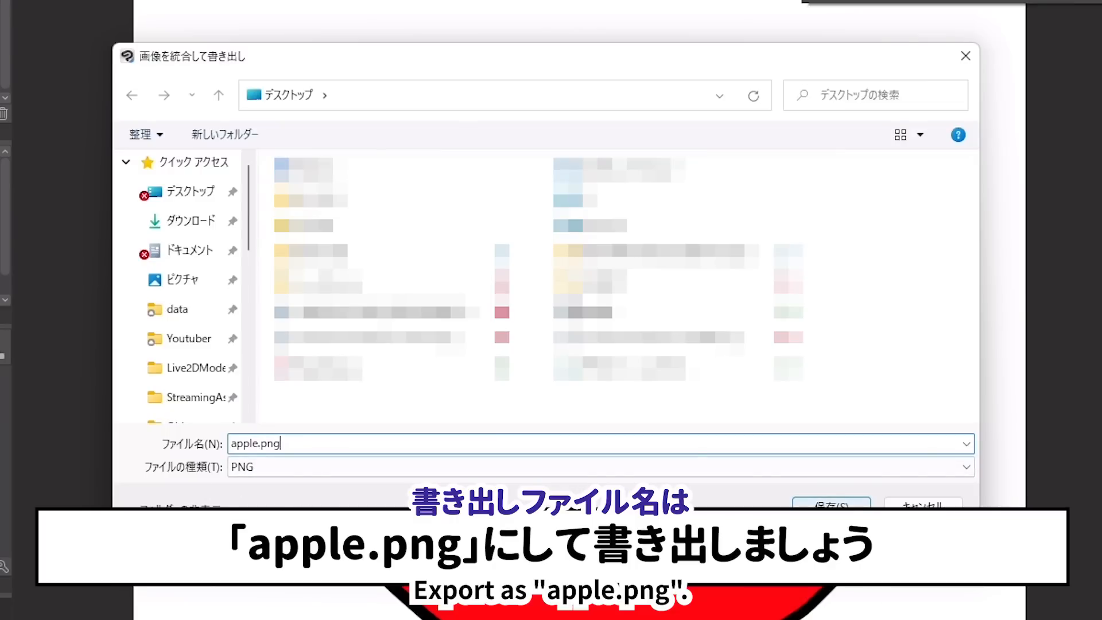
{"action": "key", "text": "Return"}
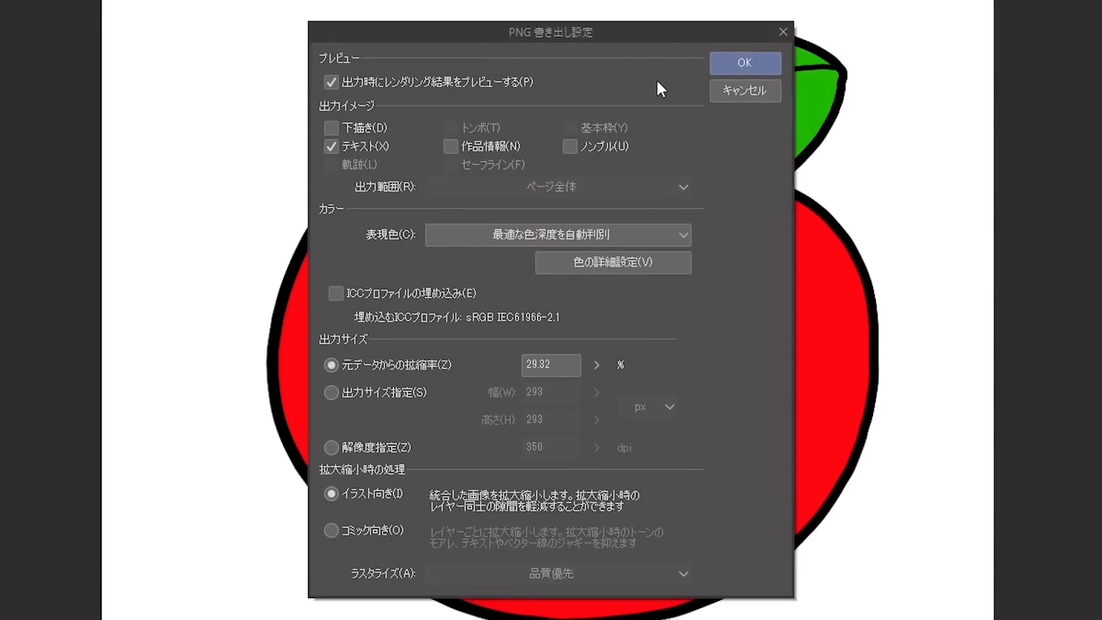
{"action": "type", "text": "100"}
{"action": "key", "text": "Return"}
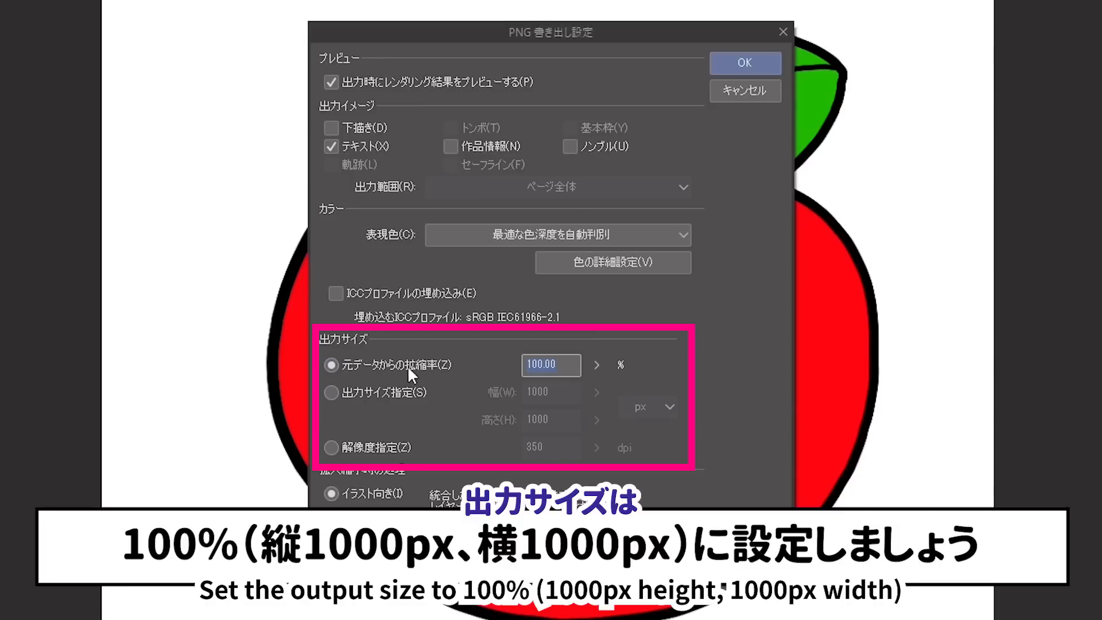
Step: Try output scales of 70% and 50% and the specified output size option in the PNG export settings
{"action": "left_click", "coordinate": [596, 367]}
{"action": "left_click", "coordinate": [613, 361]}
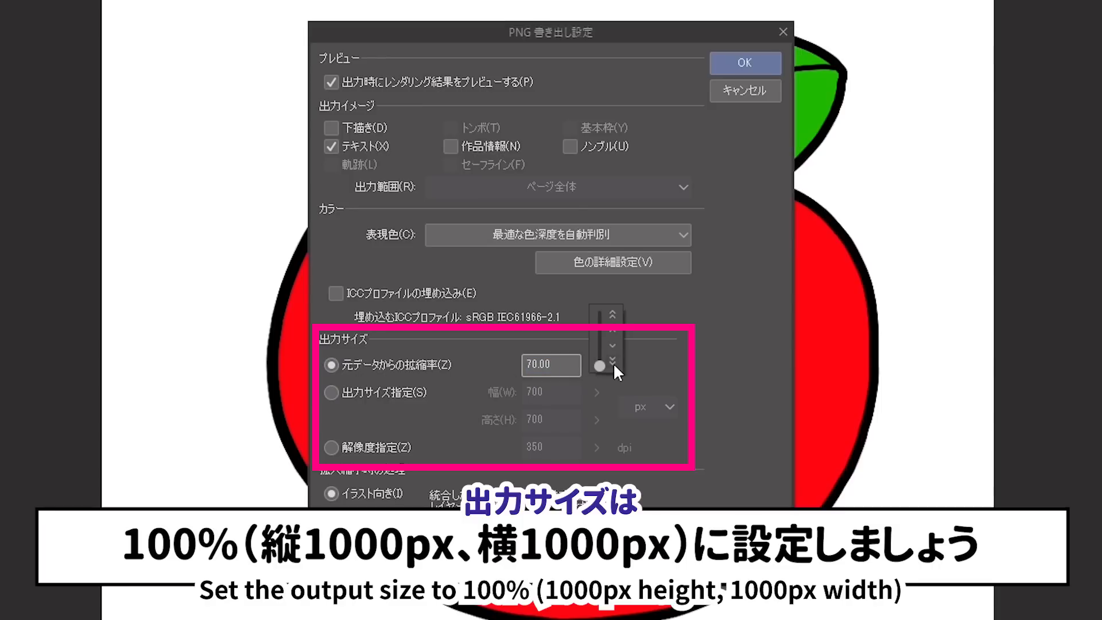
{"action": "left_click", "coordinate": [614, 325]}
{"action": "mouse_move", "coordinate": [602, 365]}
{"action": "left_mouse_down"}
{"action": "mouse_move", "coordinate": [611, 346]}
{"action": "mouse_move", "coordinate": [601, 365]}
{"action": "left_mouse_up"}
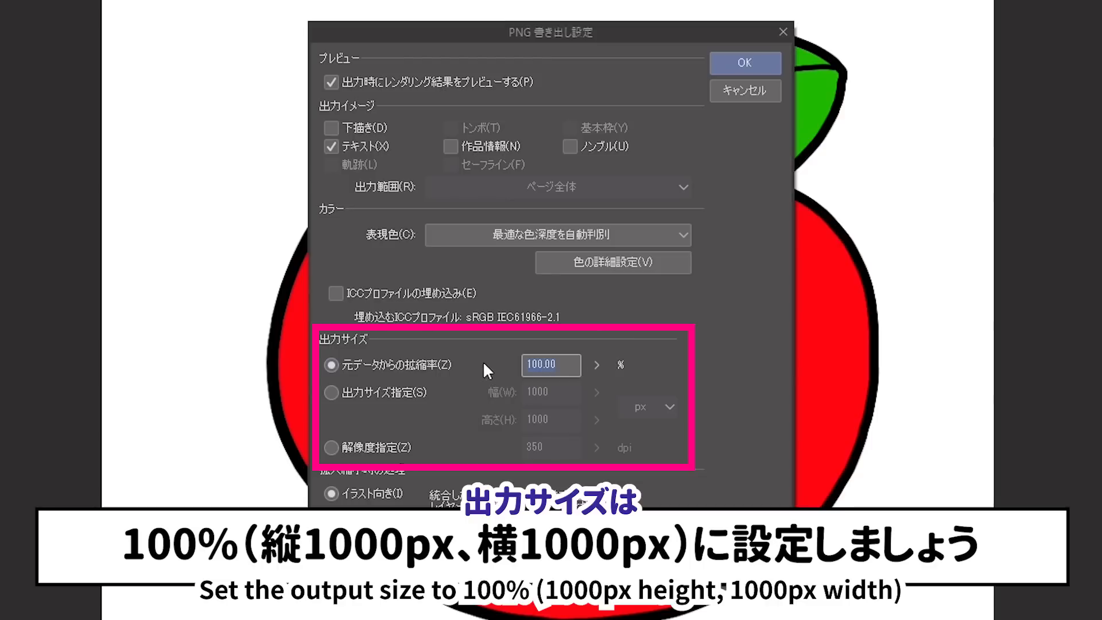
{"action": "left_click", "coordinate": [333, 393]}
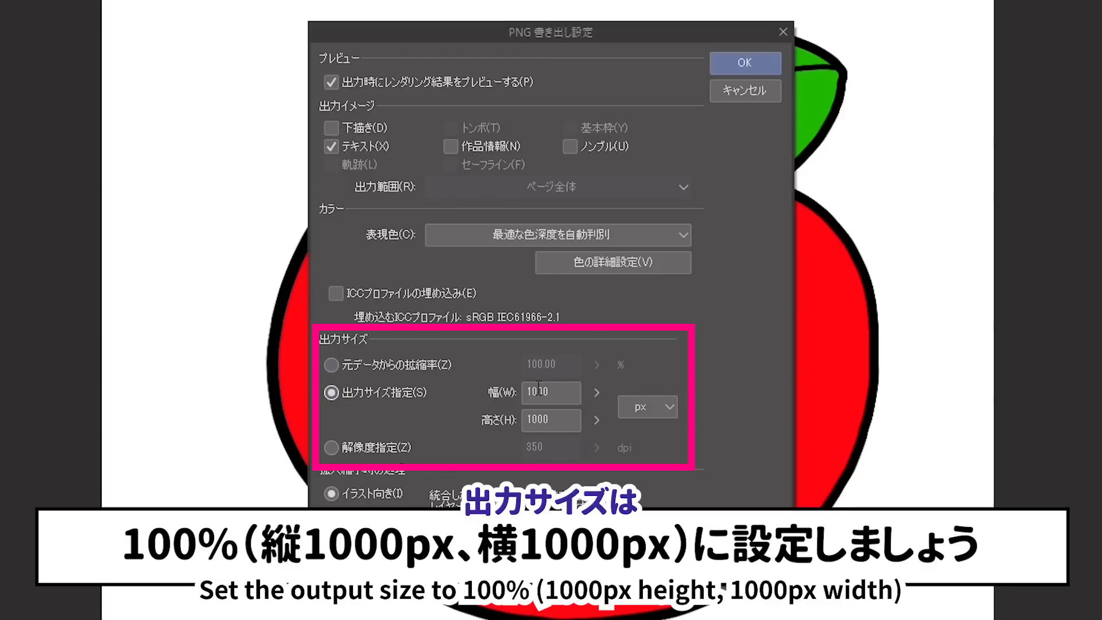
{"action": "left_click", "coordinate": [412, 363]}
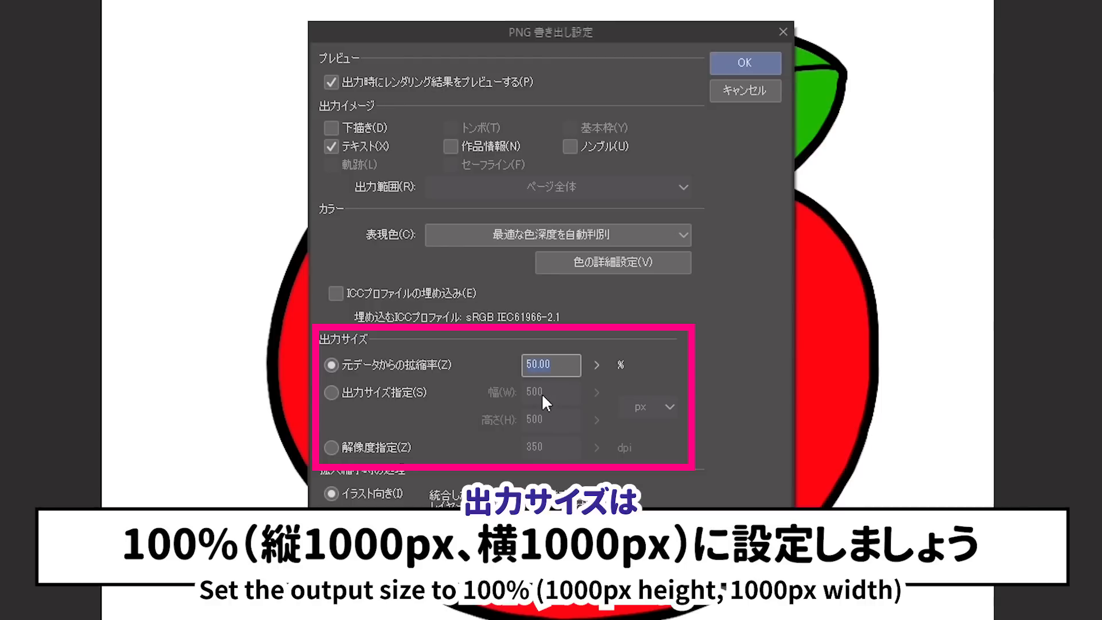
Step: Set the PNG output scale to 100% and complete the export through its preview
{"action": "left_click", "coordinate": [601, 365]}
{"action": "left_click", "coordinate": [613, 311]}
{"action": "left_click", "coordinate": [745, 62]}
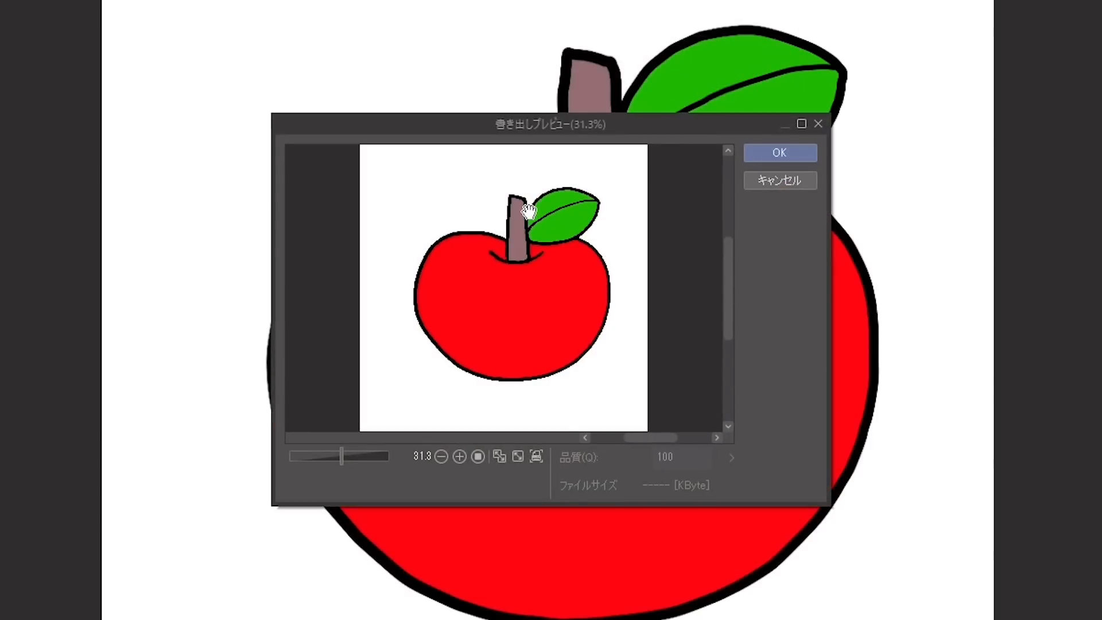
{"action": "left_click", "coordinate": [763, 151]}
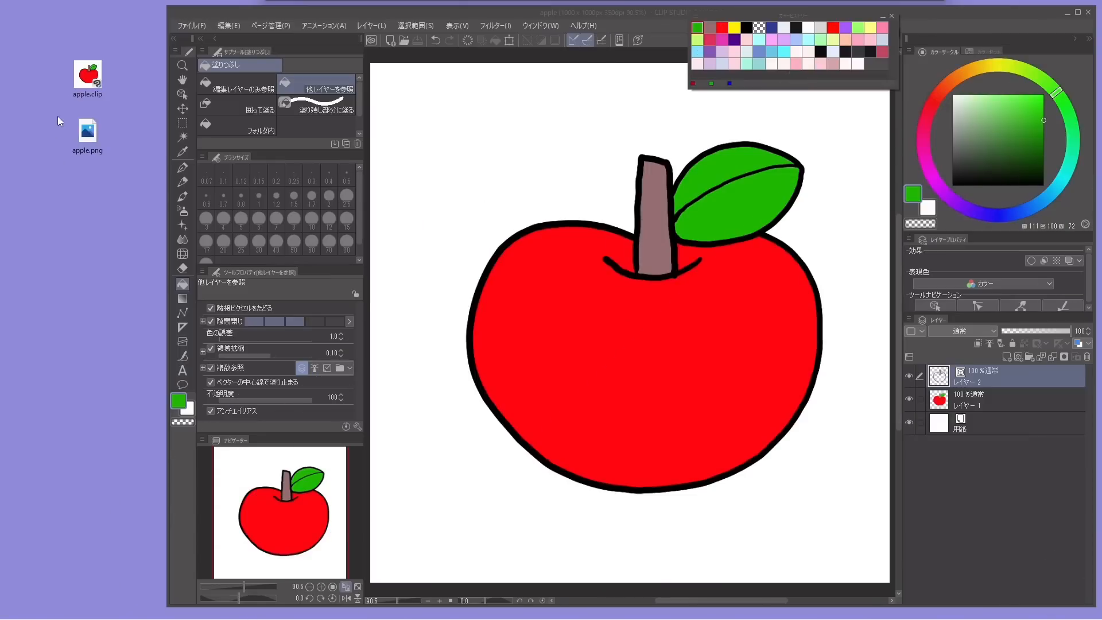
Step: Switch to Twitter in the browser, start a new tweet and attach apple.png from the desktop
{"action": "mouse_move", "coordinate": [93, 144]}
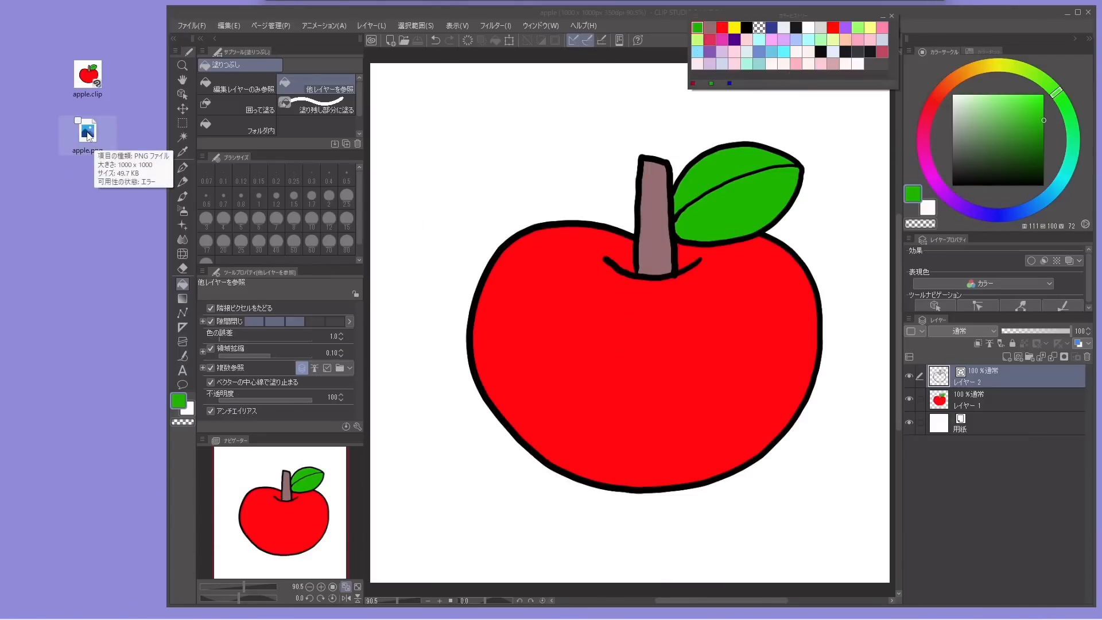
{"action": "double_click", "coordinate": [87, 135]}
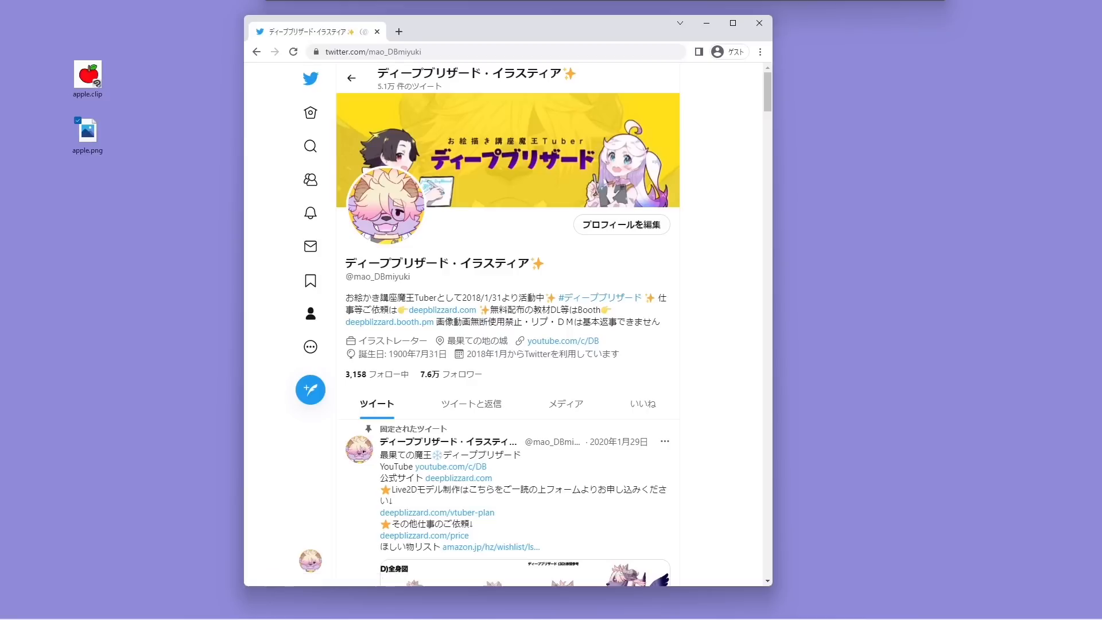
{"action": "left_click", "coordinate": [310, 389]}
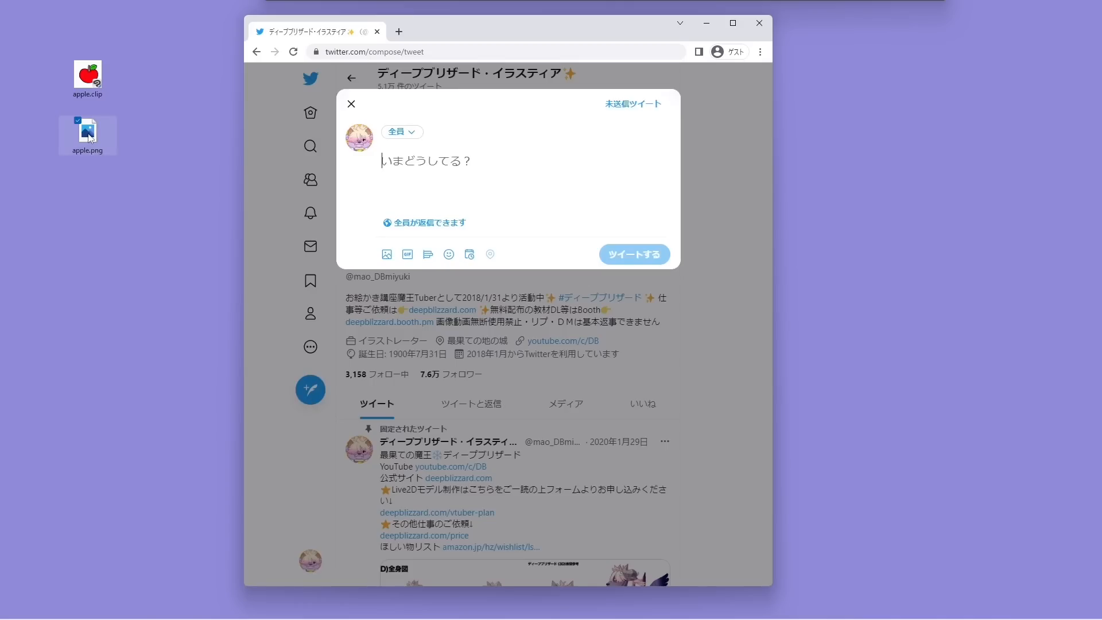
{"action": "left_click_drag", "start_coordinate": [90, 137], "coordinate": [504, 191]}
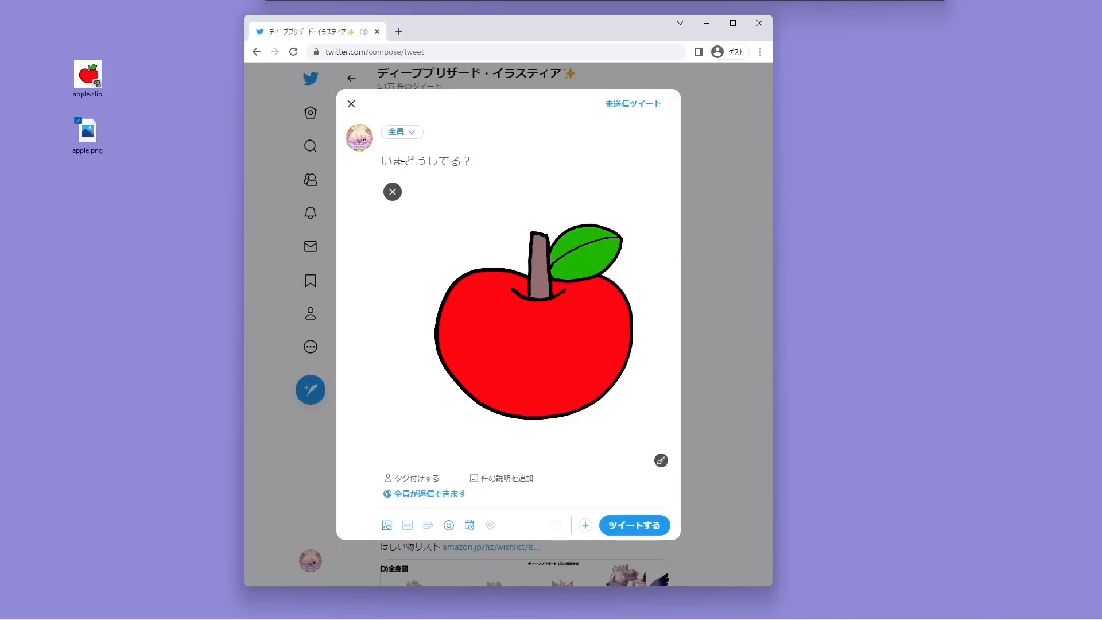
Step: Enter "りんごかいたよ" as the tweet's text and post it with the apple image
{"action": "left_click", "coordinate": [407, 168]}
{"action": "type", "text": "りんごかいたよ"}
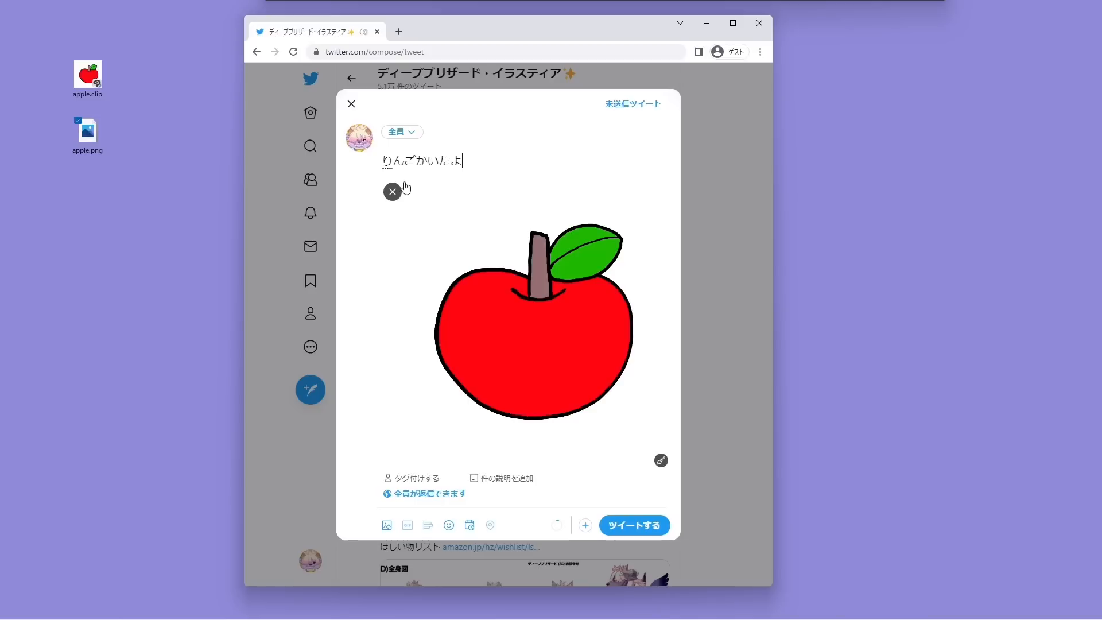
{"action": "left_click", "coordinate": [650, 526]}
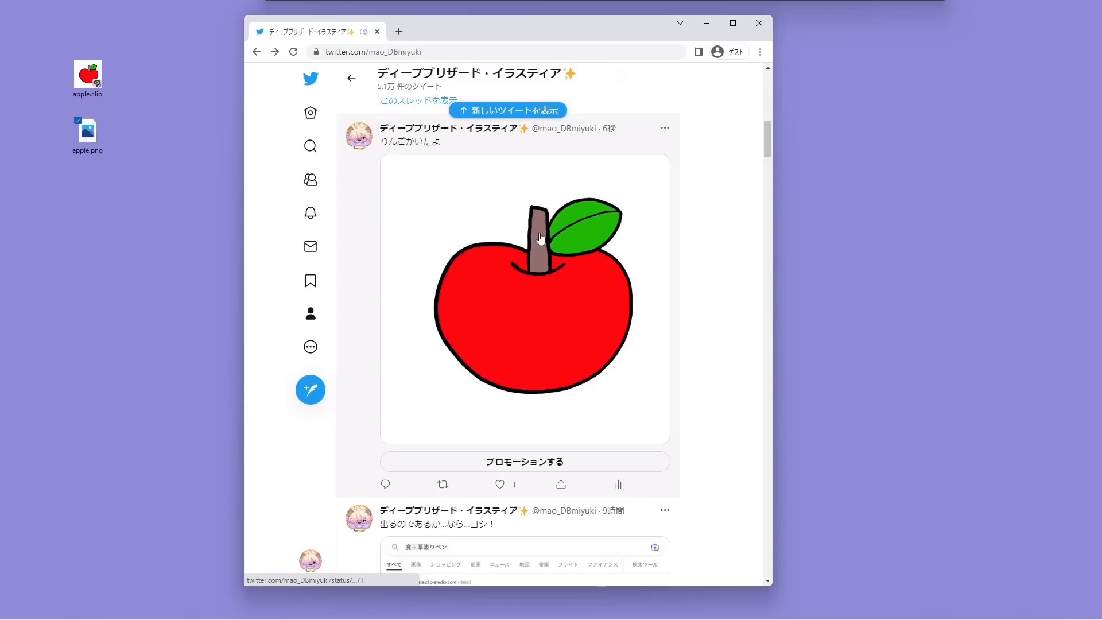